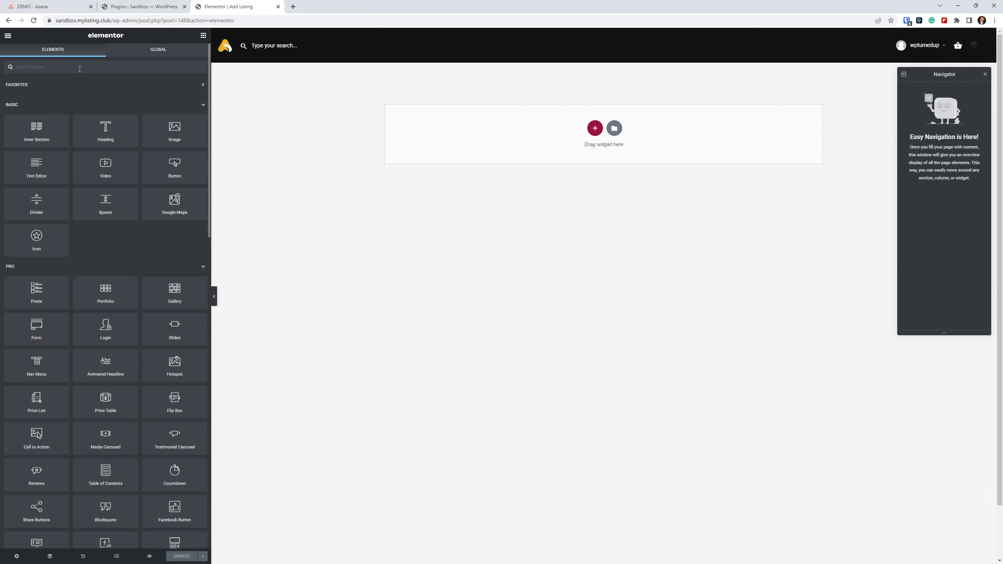
Add the 27 > Add Listing Form widget to the empty Add Listing page and save the page.
type("add")
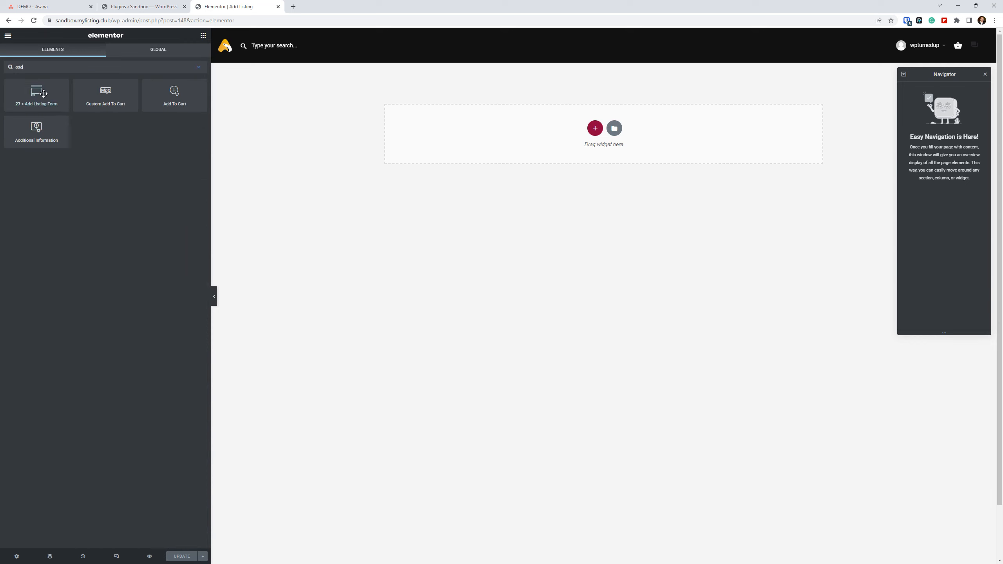
left_click_drag(49, 104, 528, 156)
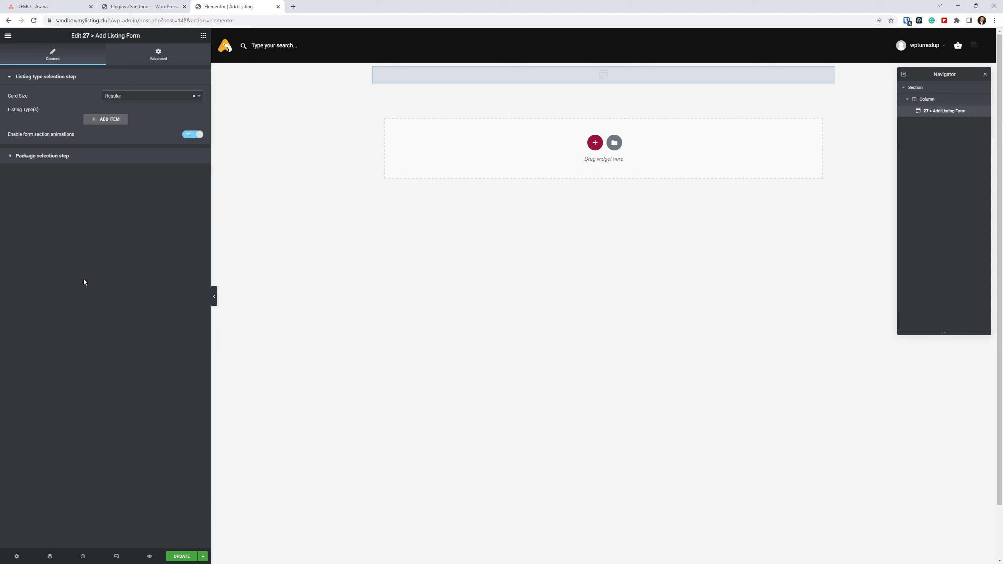
left_click(135, 277)
left_click(183, 558)
Create a new listing type titled LT1 from the WordPress admin in a separate browser tab and publish it.
left_click(143, 6)
mouse_move(36, 65)
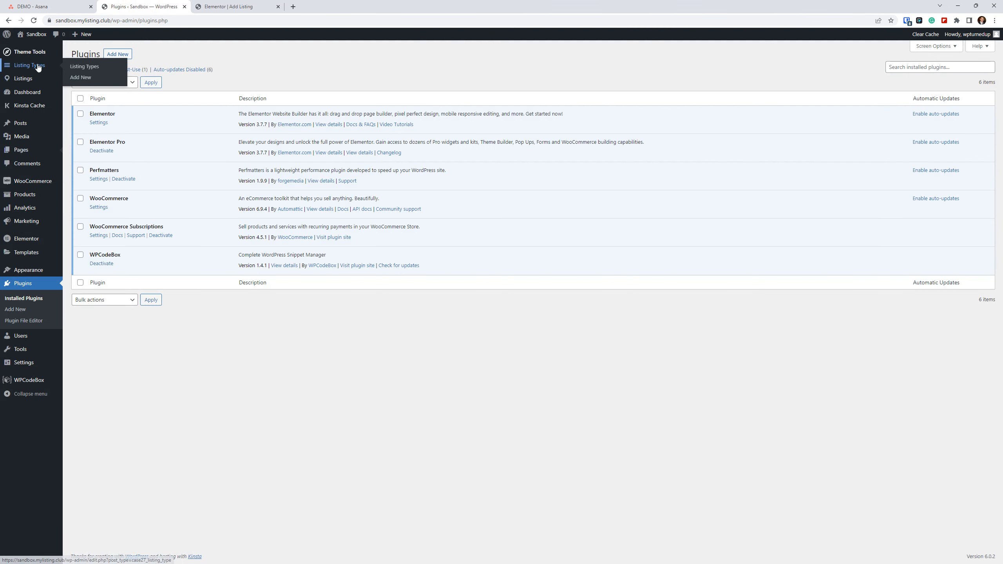
right_click(84, 79)
left_click(107, 84)
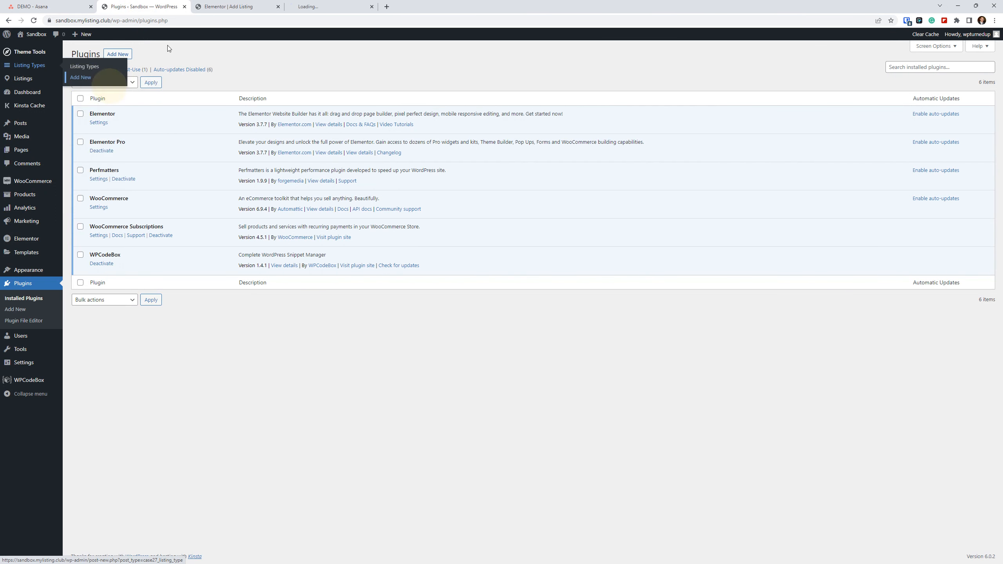
left_click(328, 6)
type("LT")
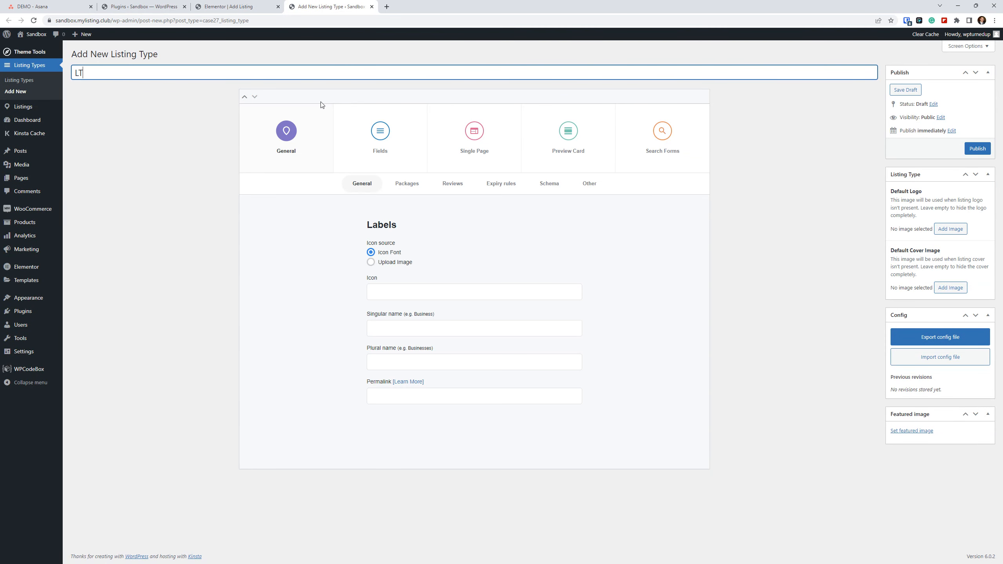
left_click(978, 149)
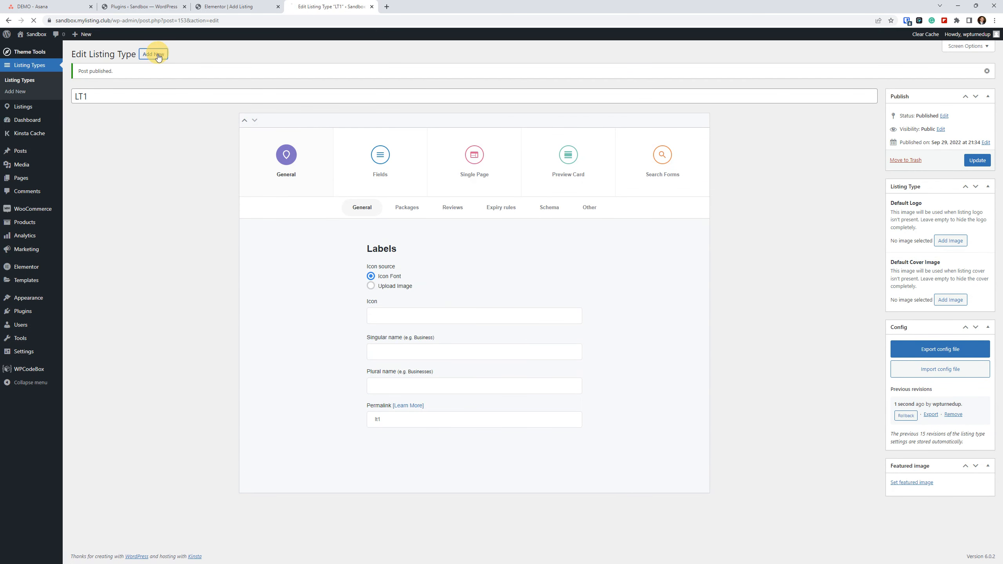
Create another new listing type titled LT2 and publish it.
left_click(154, 54)
type("LT2")
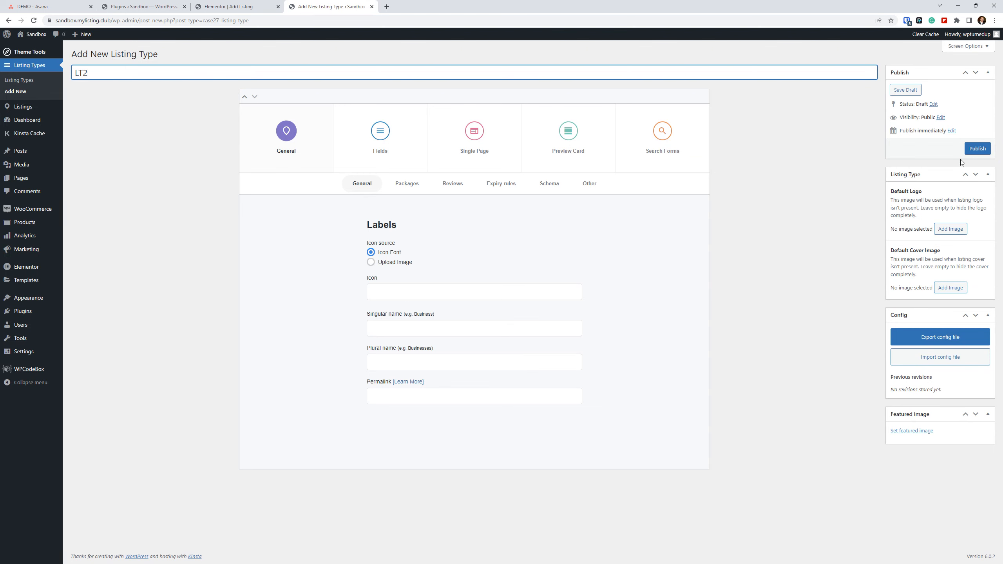
left_click(979, 148)
Close the Plugins browser tab, reload the Elementor editor and select the Add Listing Form widget for editing.
left_click_drag(344, 3, 157, 3)
left_click(283, 5)
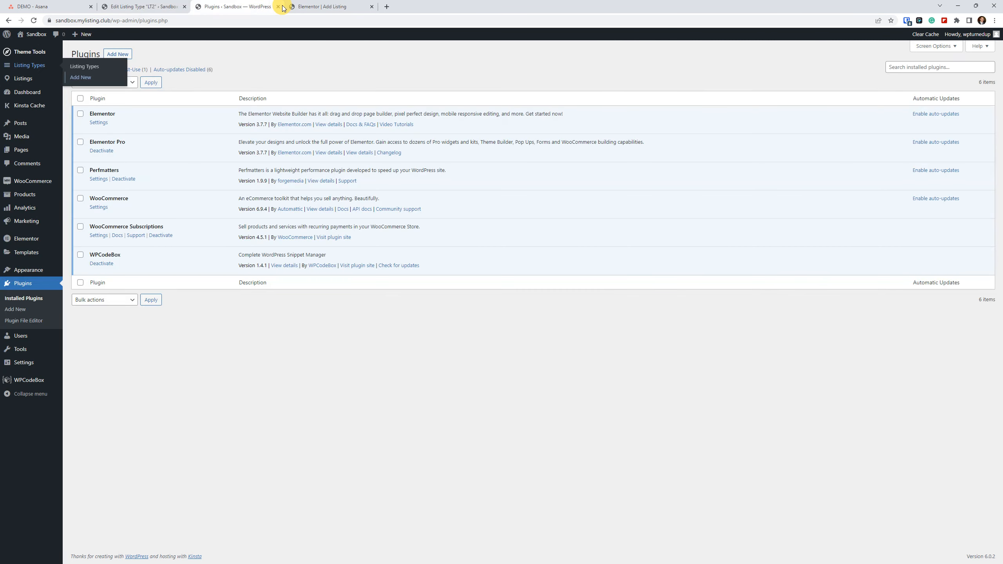
left_click(282, 7)
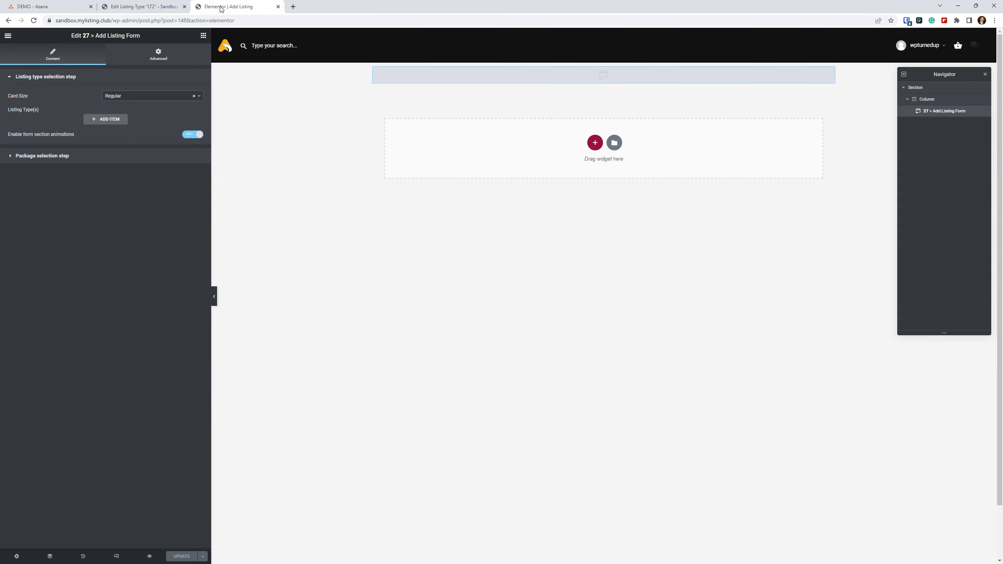
left_click(33, 21)
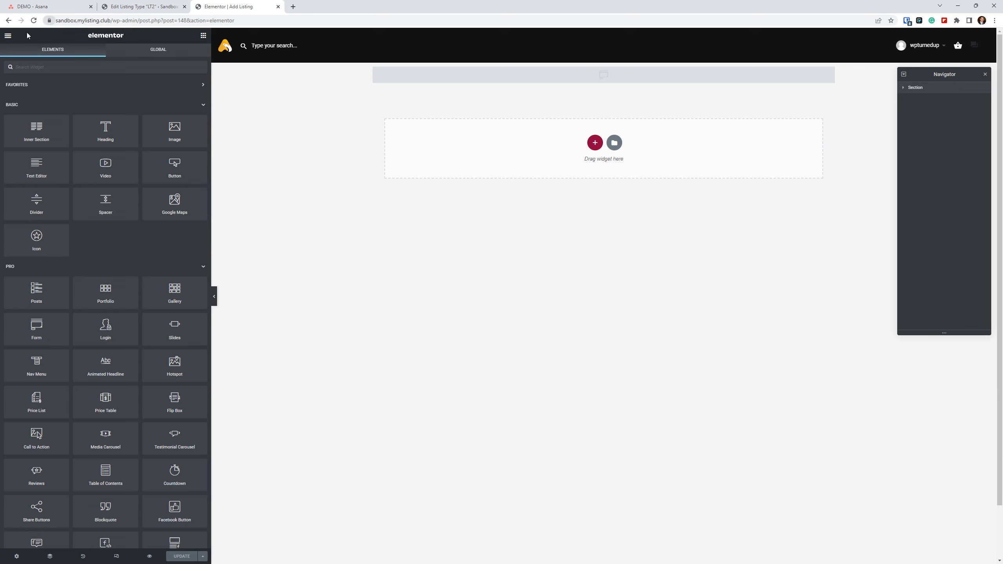
left_click(537, 81)
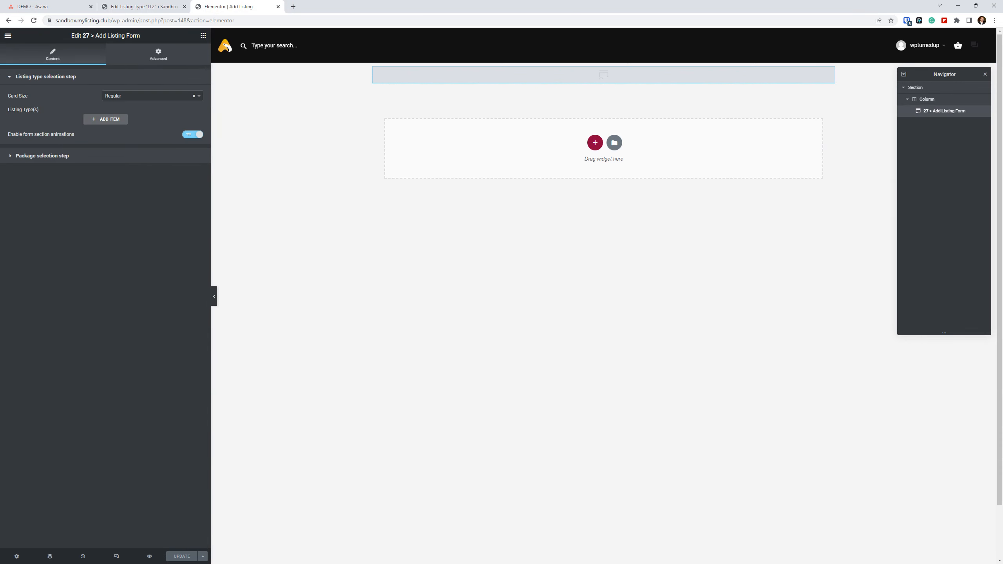
Add two listing type items to the Add Listing Form widget, one set to LT1 and one to LT2.
left_click(98, 123)
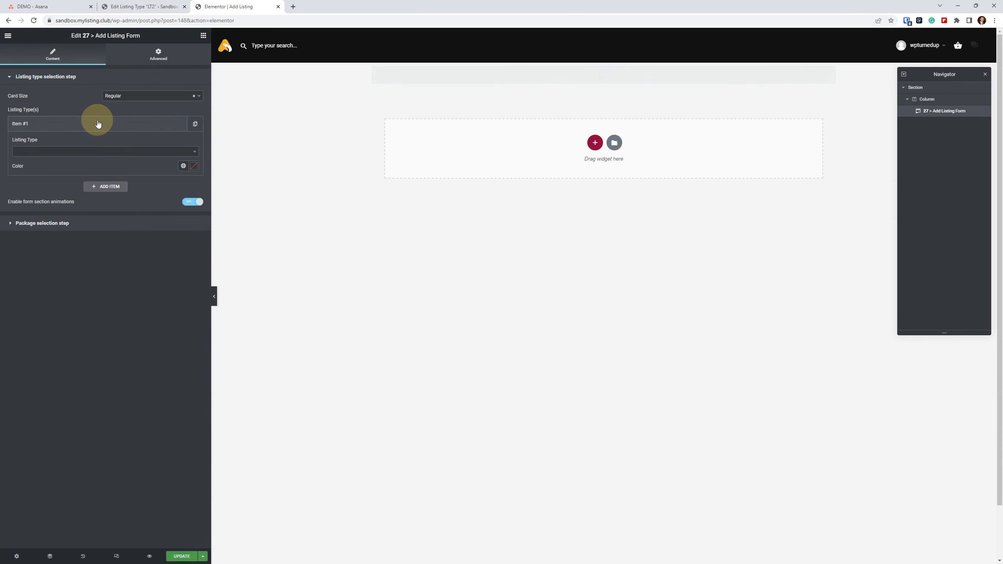
left_click(90, 152)
left_click(57, 174)
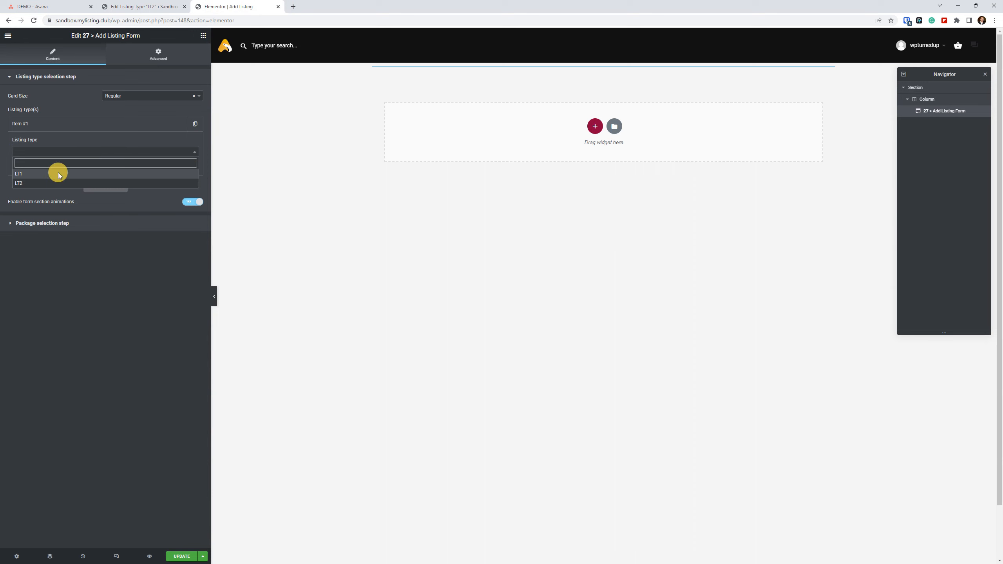
left_click(111, 188)
left_click(59, 171)
left_click(46, 202)
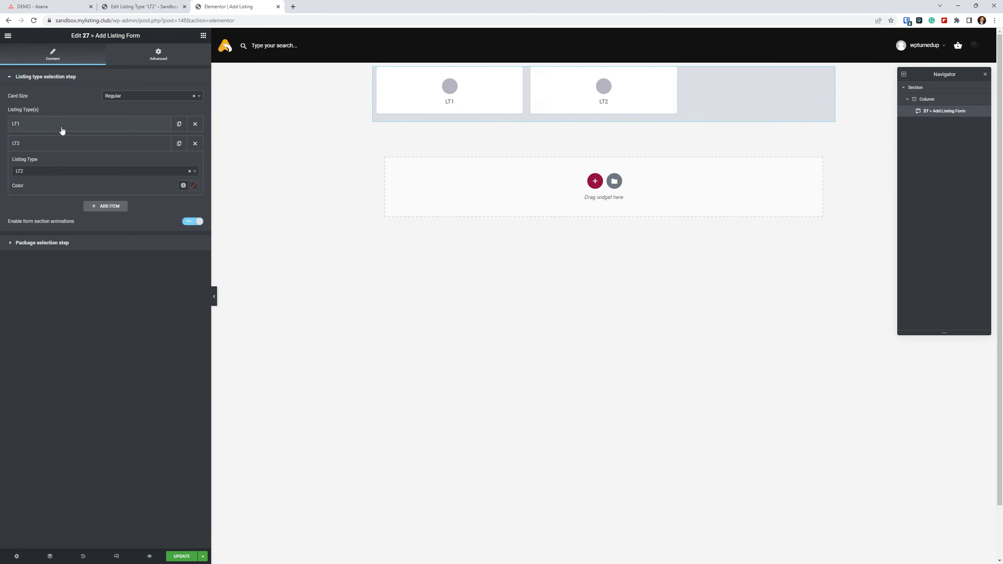
left_click(61, 142)
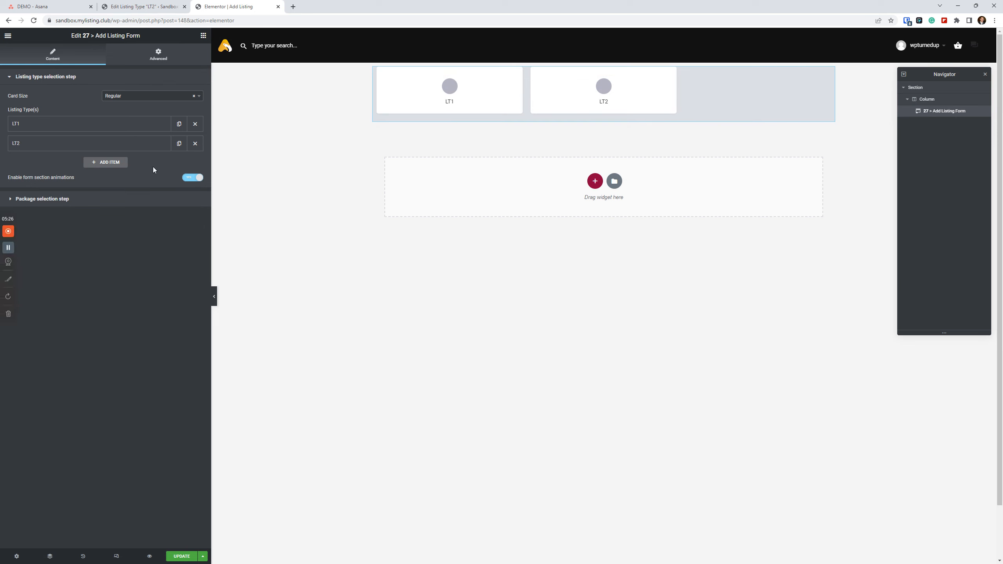
Try the Small and Large card sizes for the listing type cards, and restore the Regular size.
left_click(179, 99)
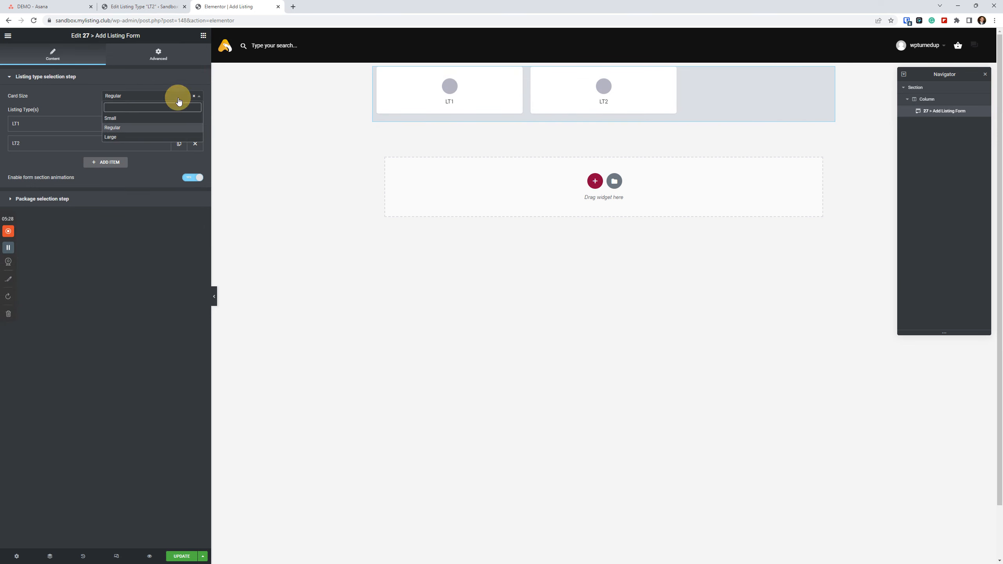
left_click(129, 119)
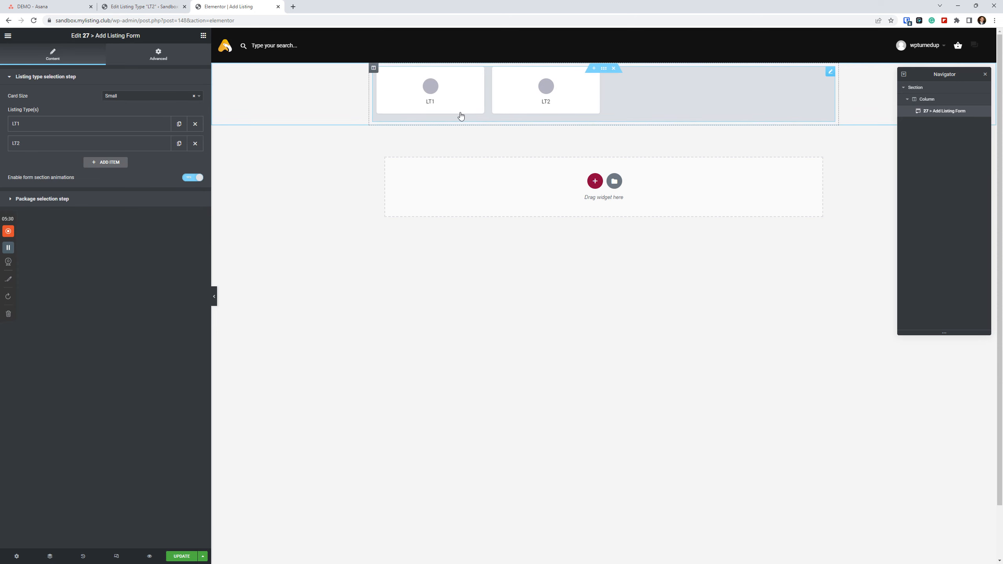
left_click(170, 96)
left_click(140, 138)
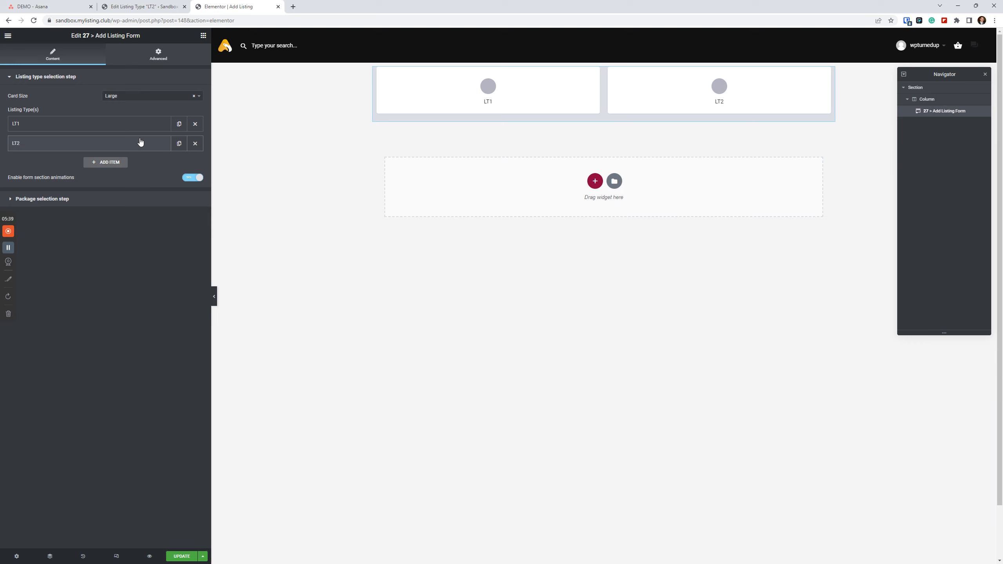
left_click(121, 93)
left_click(114, 131)
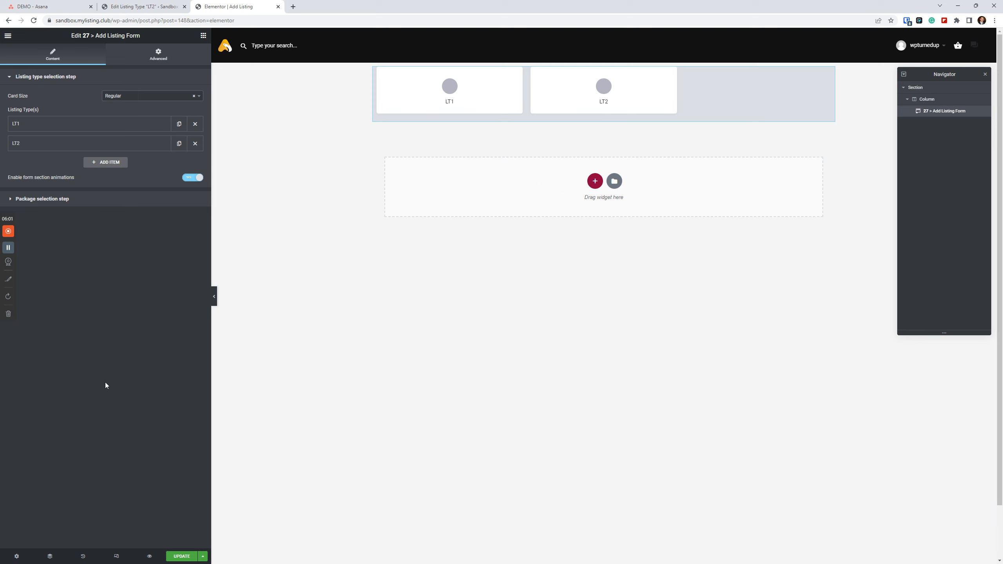
Save the page and open the published Add Listing page from the WordPress page list in a new browser tab.
left_click(182, 555)
left_click(130, 5)
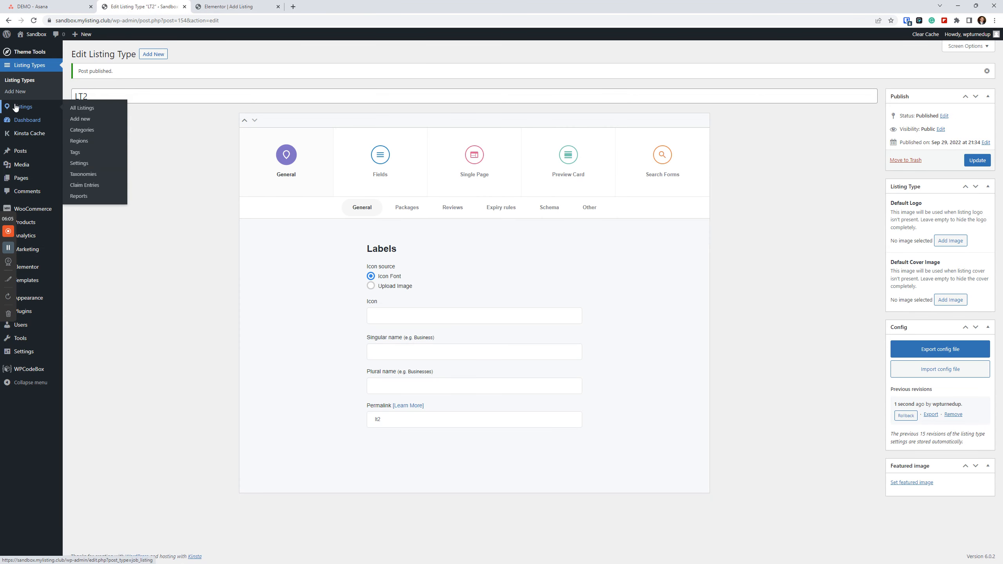
left_click(21, 178)
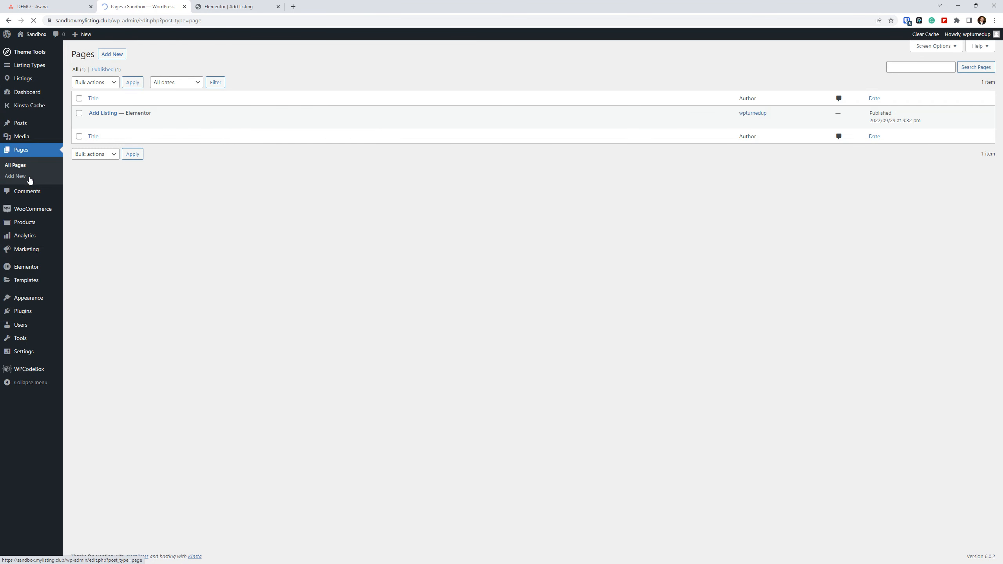
right_click(149, 122)
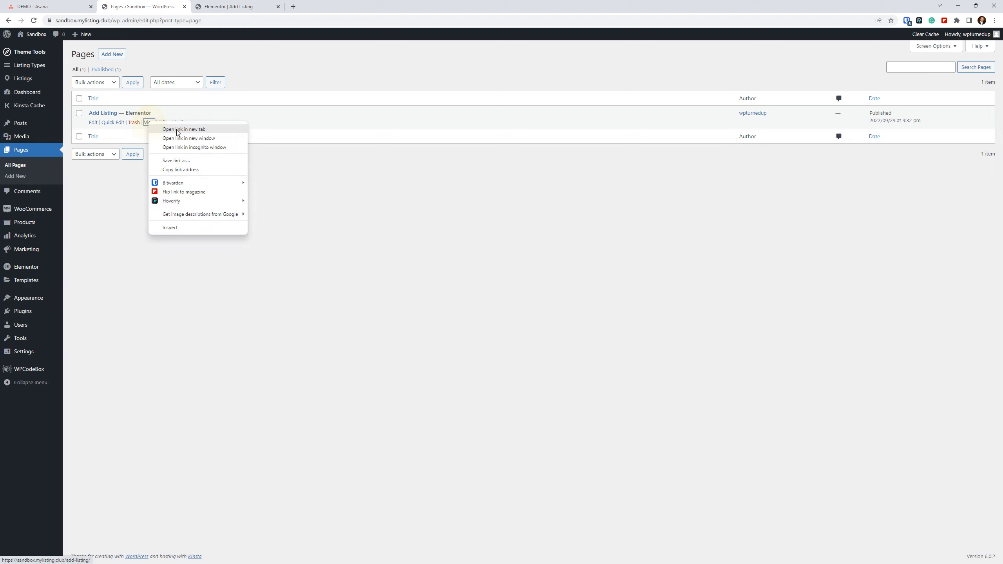
left_click(179, 131)
left_click(316, 6)
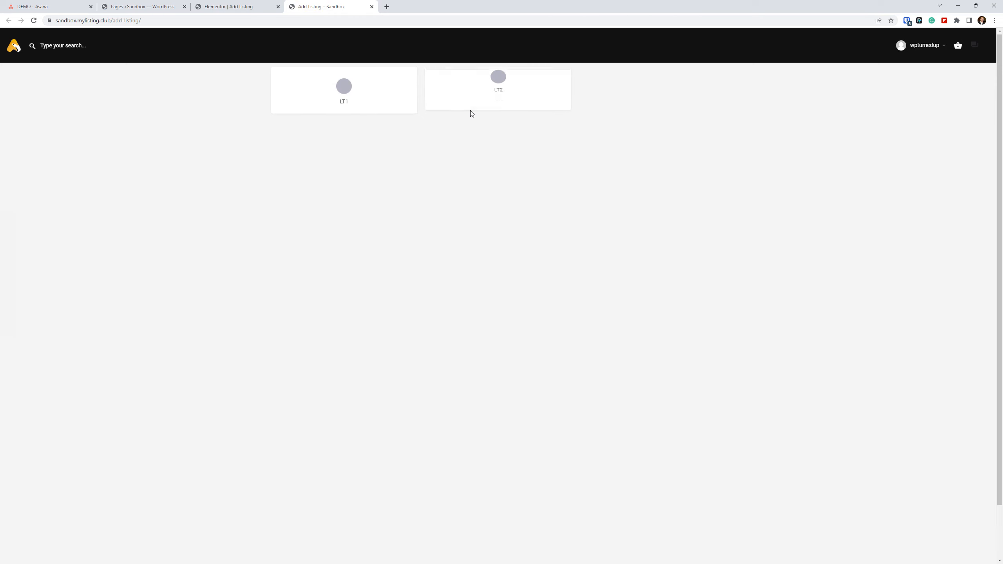
Set the theme's general accent color to red #dd3333 in Theme Options and save the options.
left_click(145, 3)
mouse_move(30, 51)
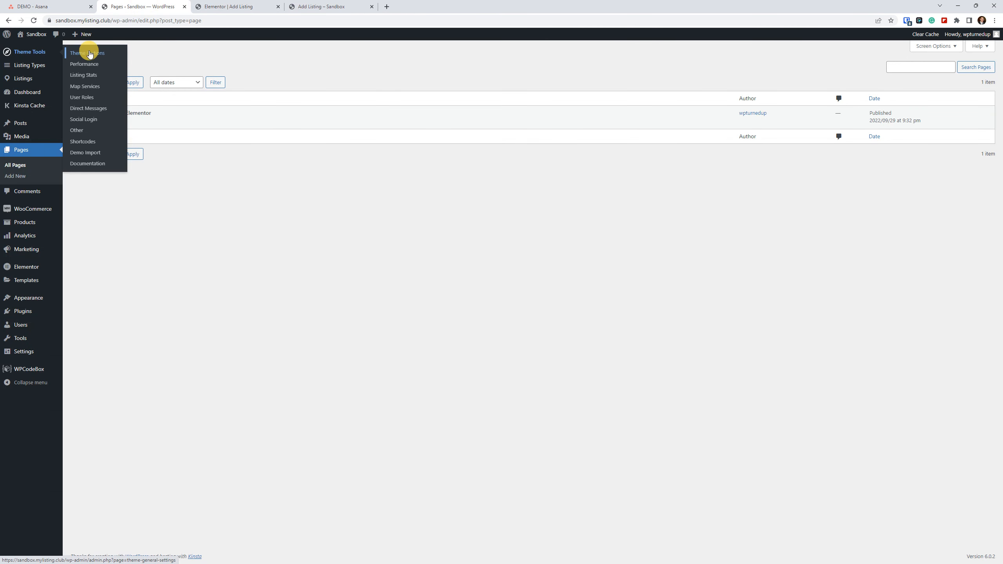
left_click(89, 53)
left_click(85, 120)
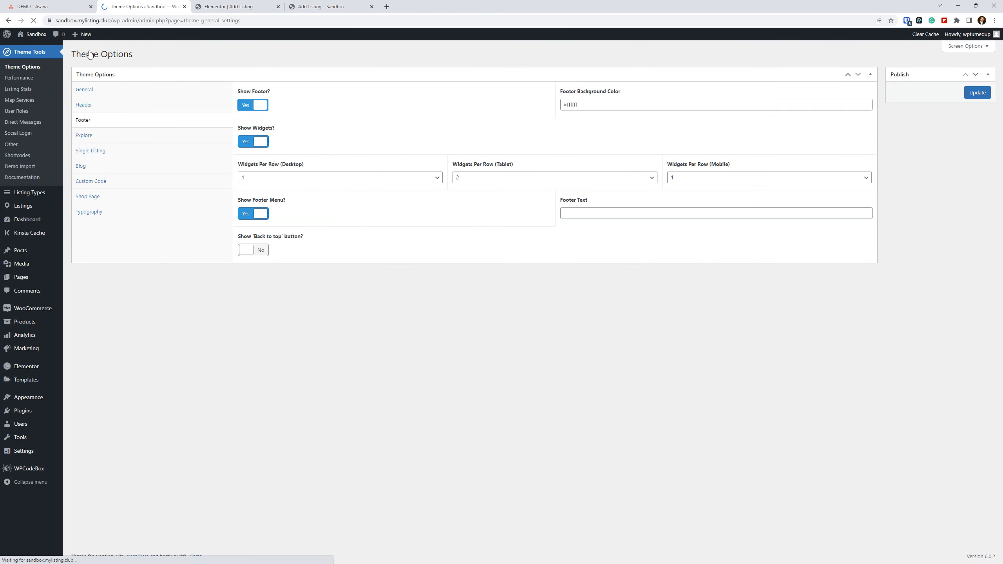
left_click(84, 89)
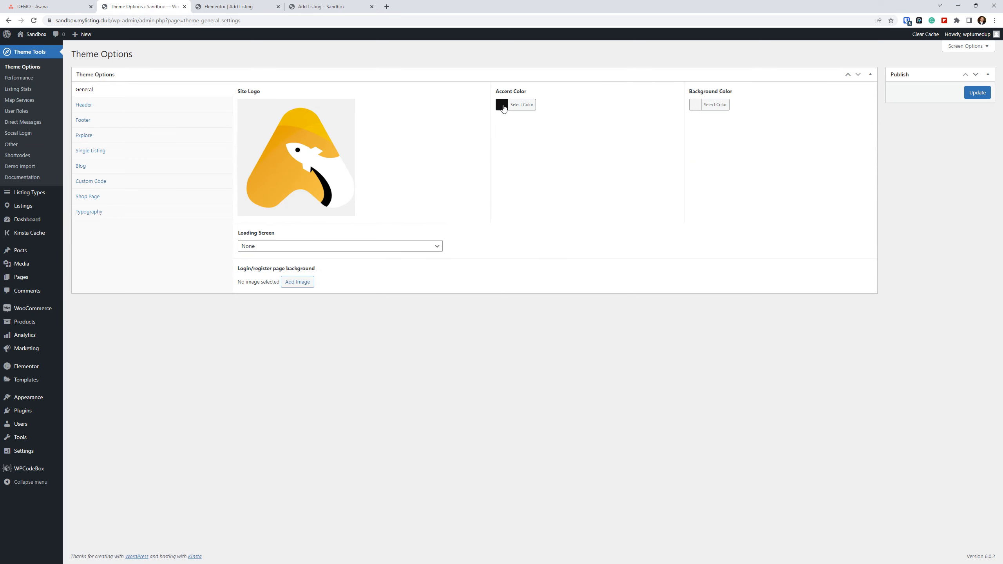
left_click(521, 104)
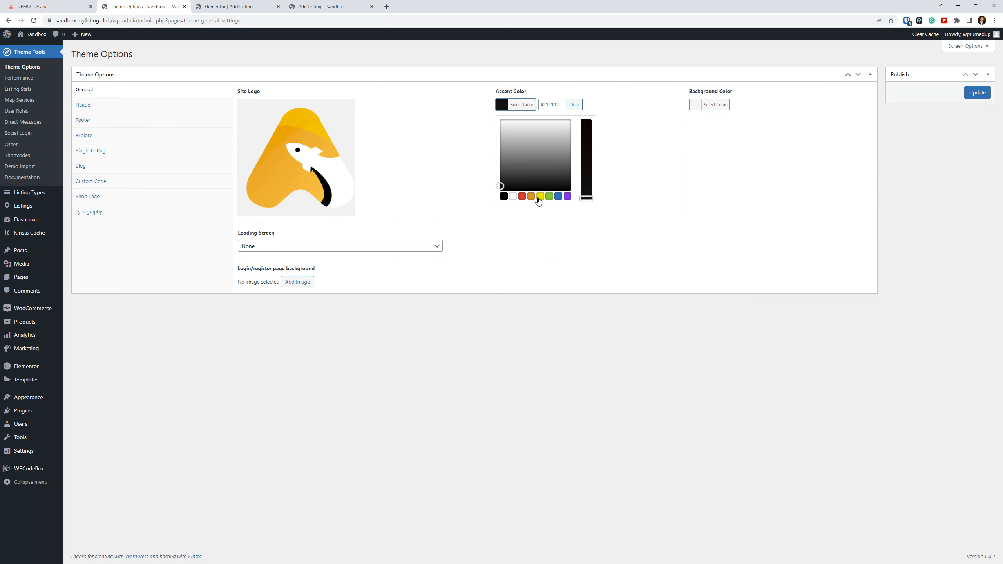
left_click(522, 197)
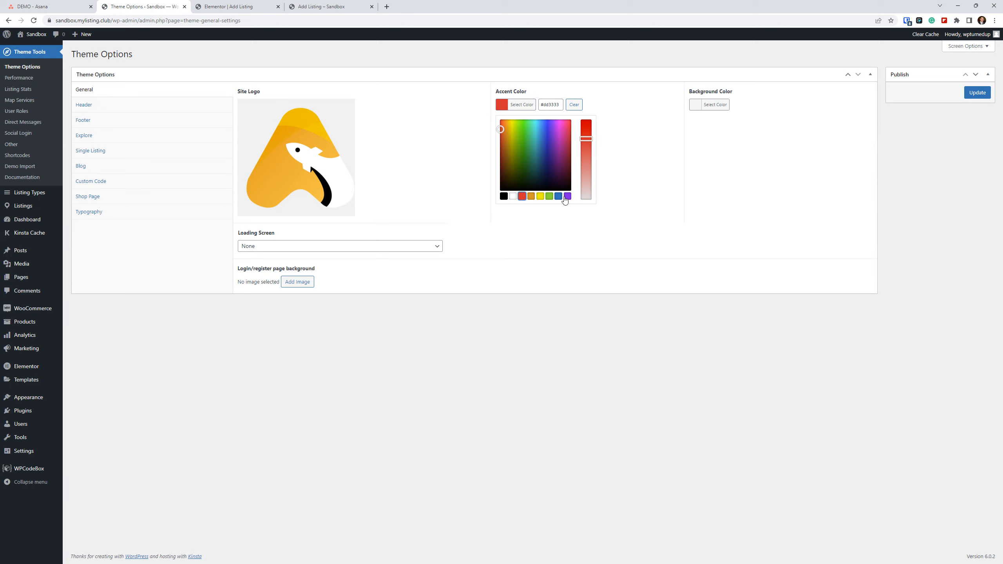
left_click(978, 93)
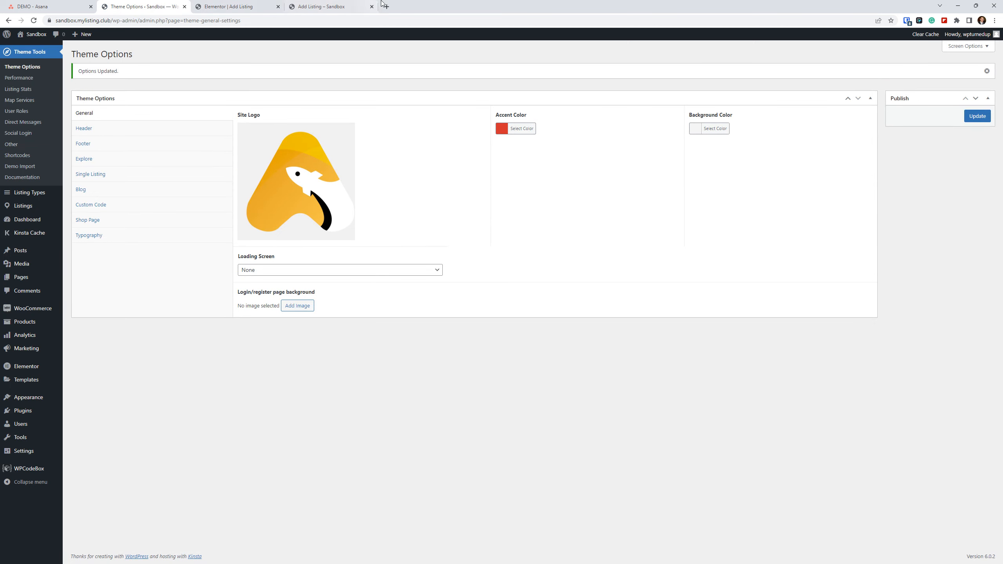
Reload the published Add Listing page and check the LT1 and LT2 cards with the new accent color.
left_click(347, 6)
left_click(35, 20)
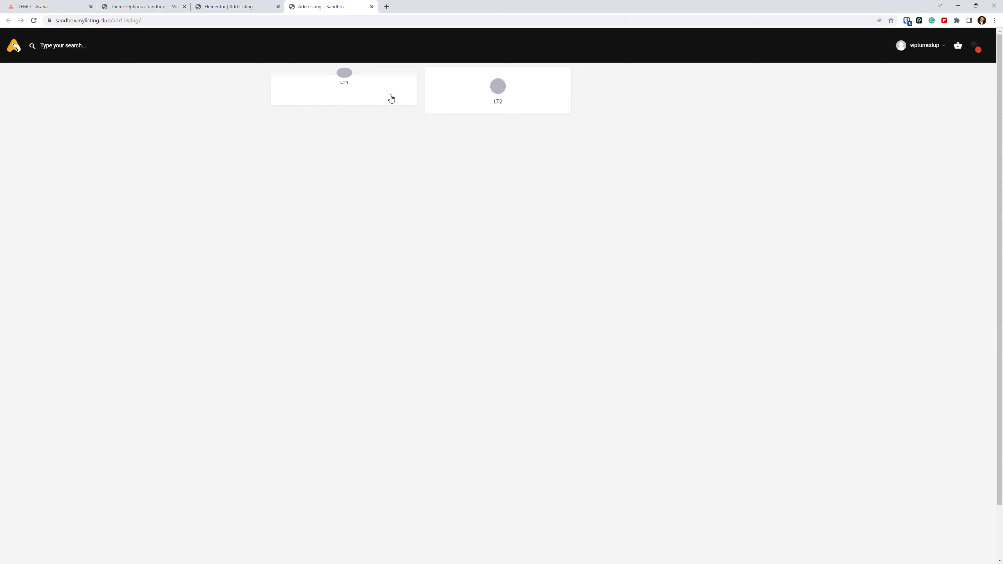
left_click(33, 21)
Set the LT1 item's color in the Add Listing Form widget to the Primary global color.
key("ctrl+shift+Tab")
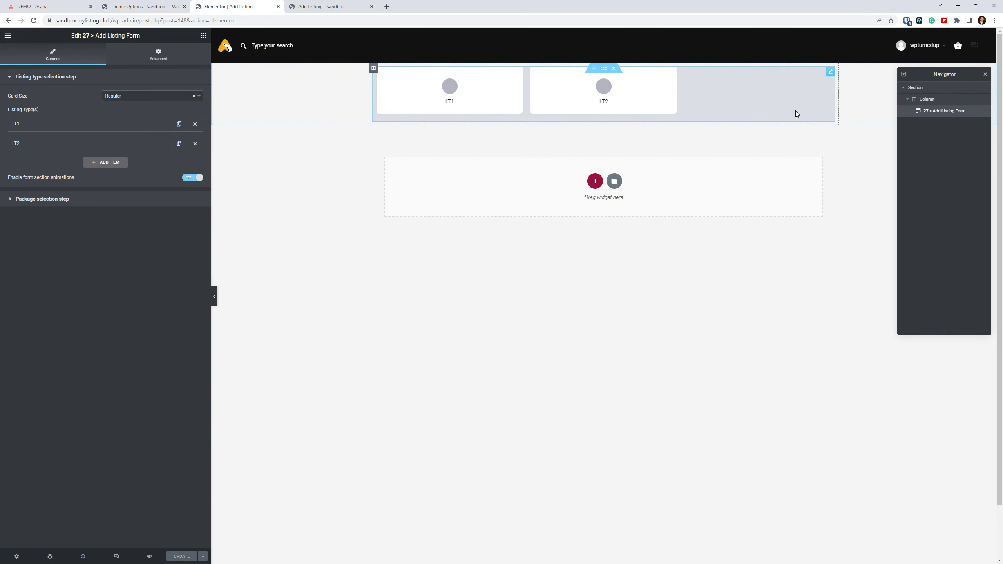
left_click(141, 124)
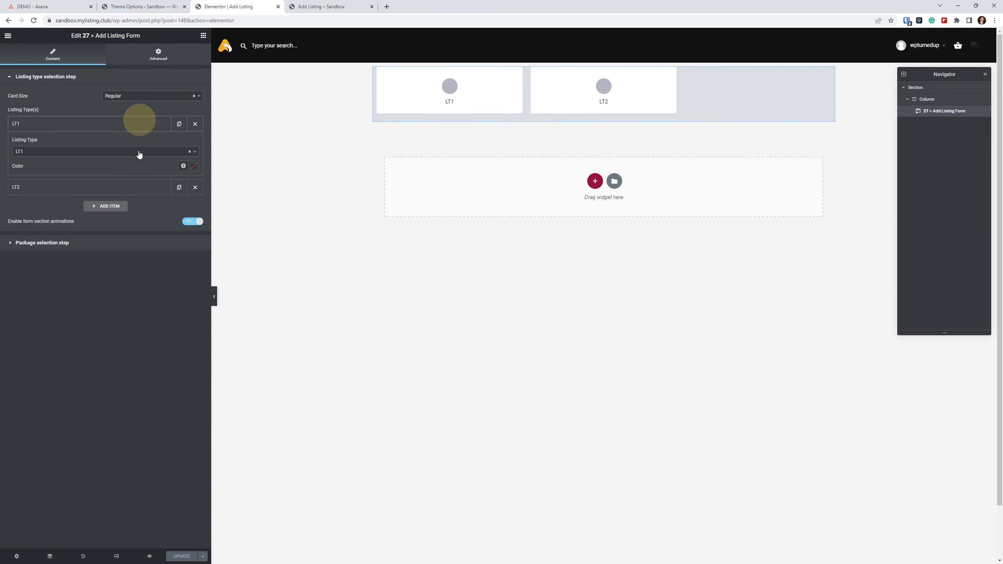
left_click(182, 166)
left_click(118, 201)
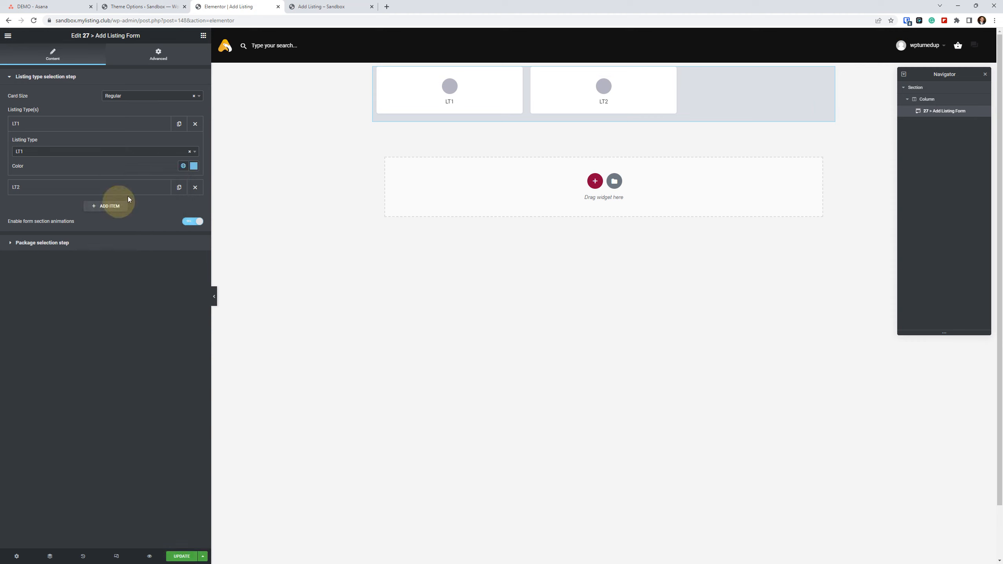
Set the LT2 item's color in the Add Listing Form widget to the Accent global color and update the page.
left_click(160, 187)
left_click(181, 185)
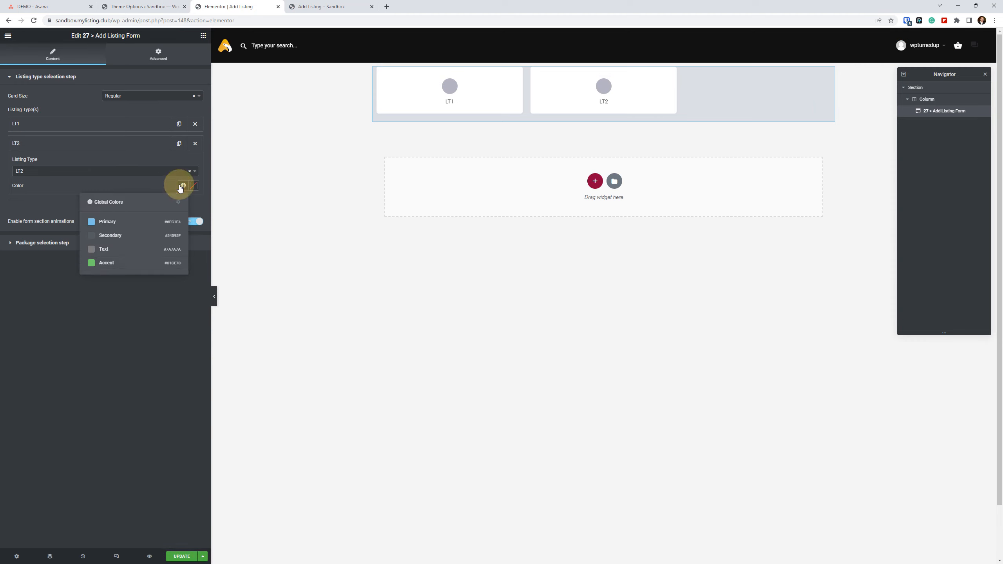
left_click(106, 263)
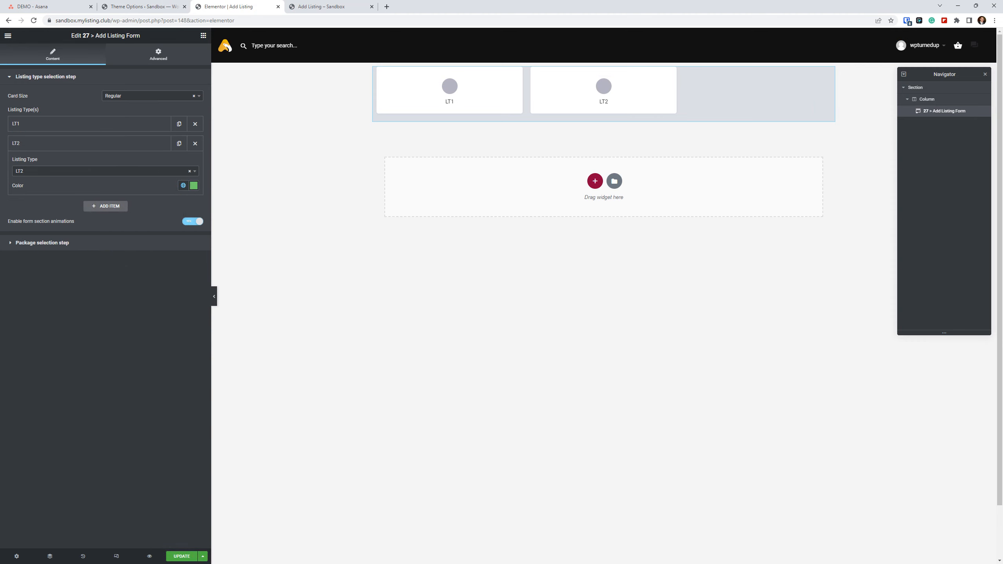
left_click(186, 557)
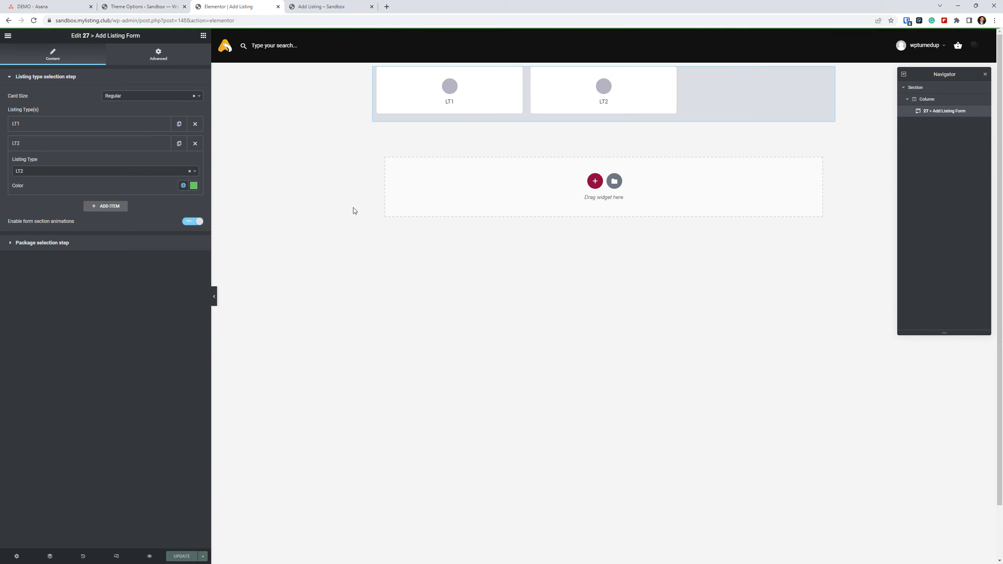
Reload the published Add Listing page to check the LT1 and LT2 cards with their new item colors.
left_click(320, 7)
left_click(242, 400)
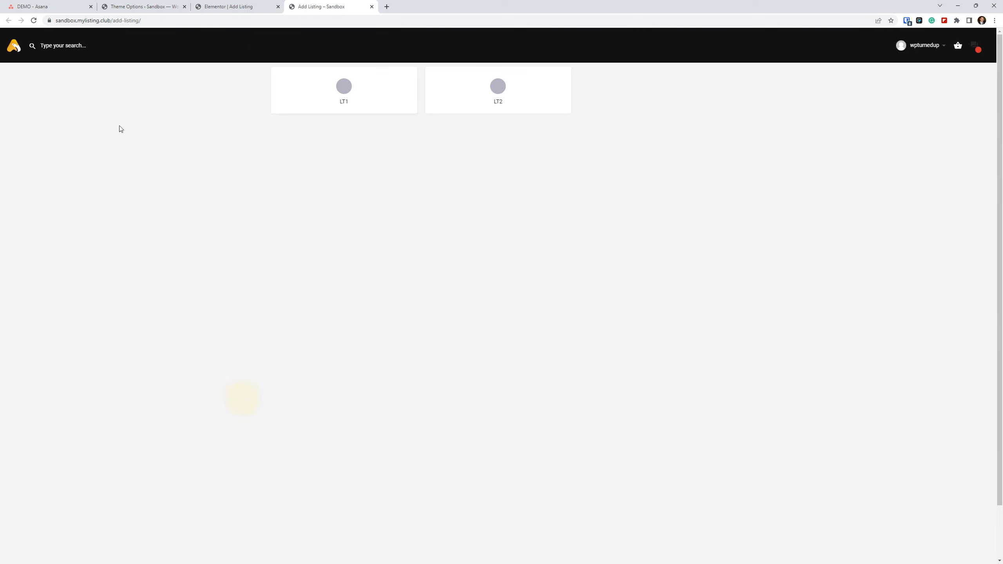
left_click(34, 21)
Inspect the hovered LT1 card's back side in the browser developer tools, using desktop view and closing the What's New drawer.
right_click(289, 109)
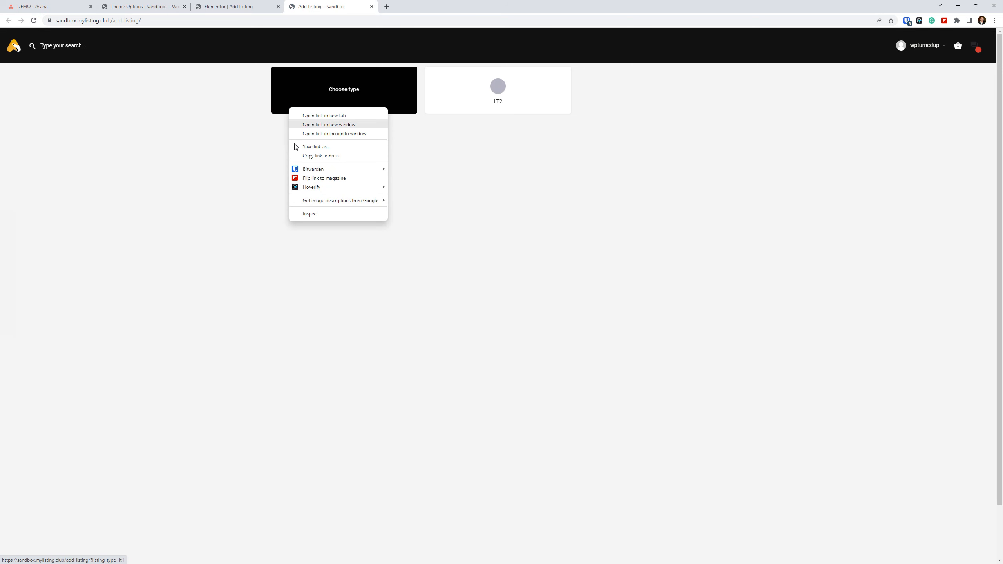
left_click(306, 214)
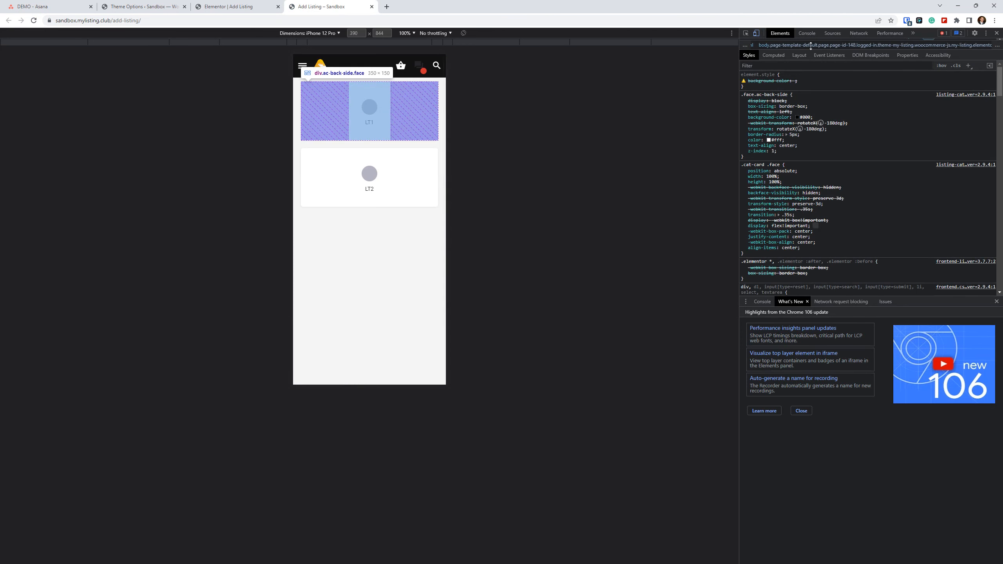
left_click(757, 34)
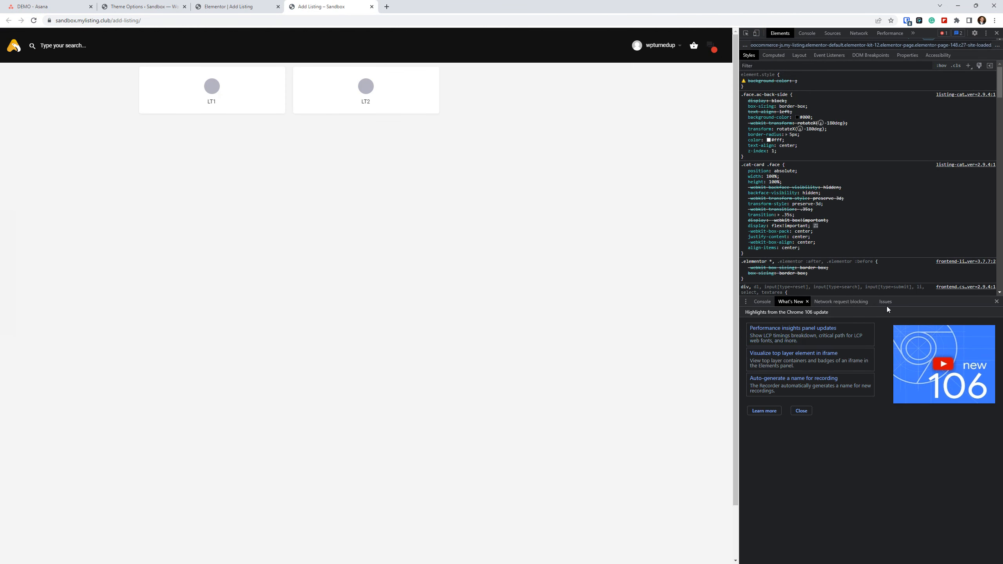
left_click(997, 302)
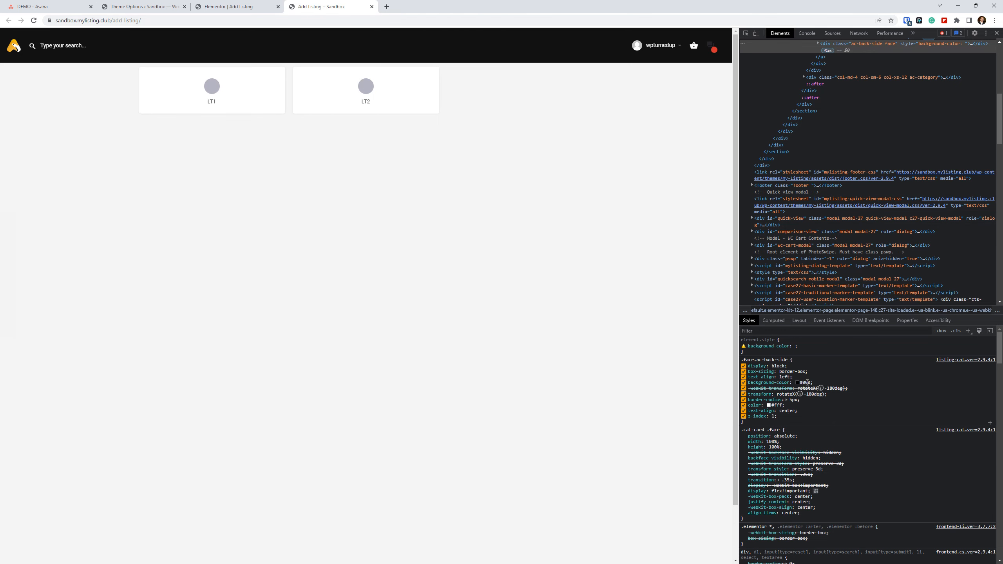
Examine the Header and Single Listing sections of Theme Options for a setting that controls the card hover color.
left_click(143, 6)
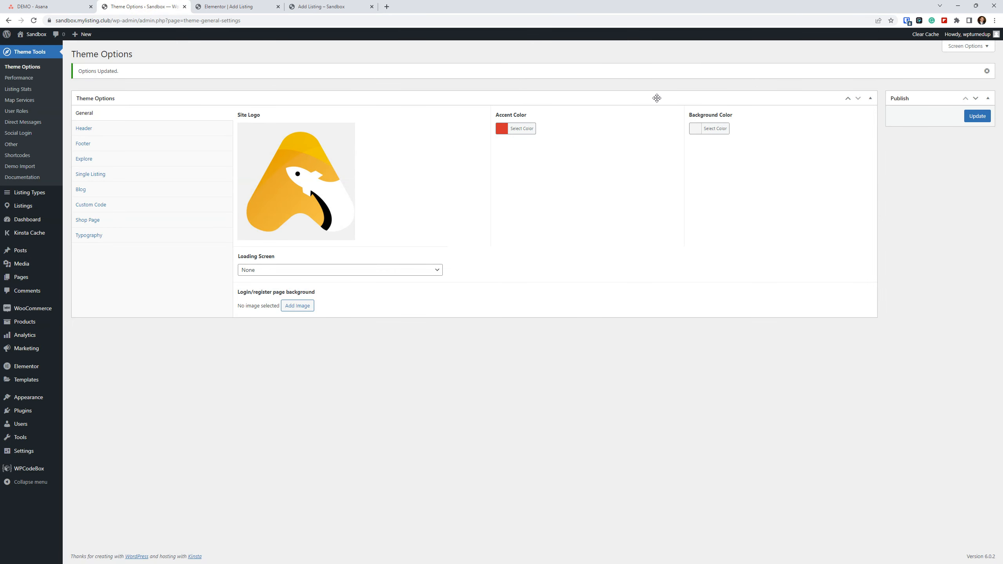
left_click(102, 129)
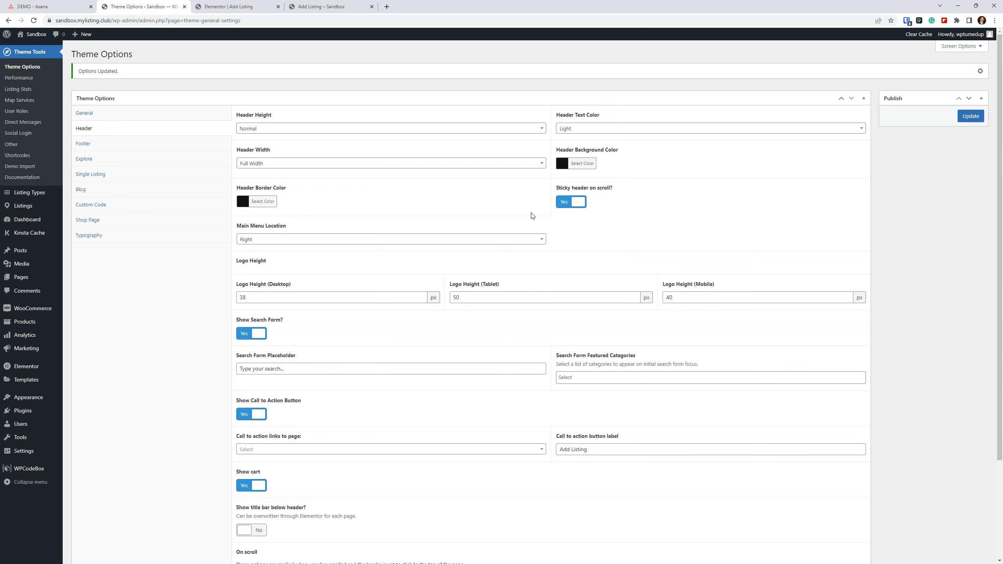
left_click(121, 180)
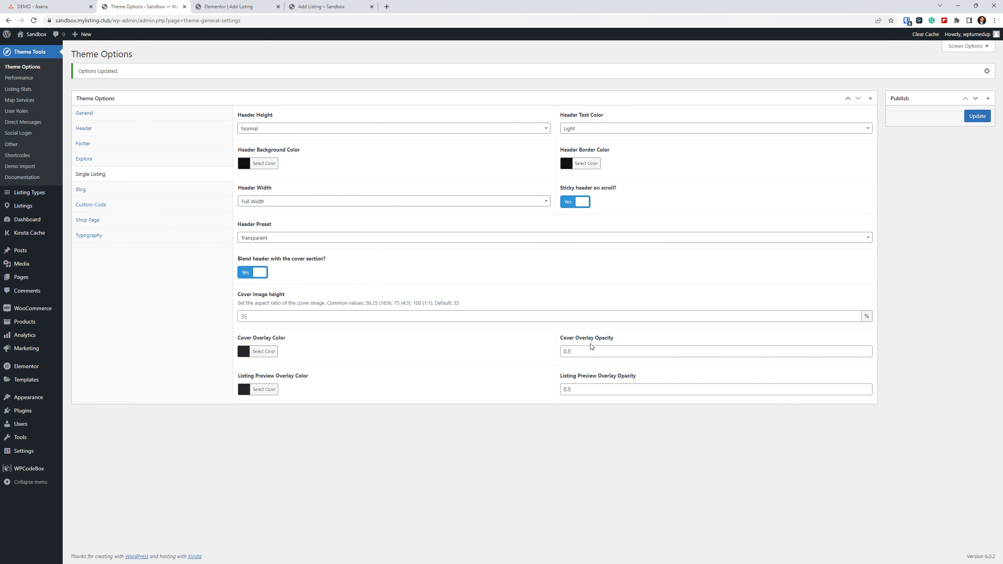
Set the background color of the .face.ac-back-side rule to #cc1818 in the page inspector and preview it on the cards.
left_click(316, 5)
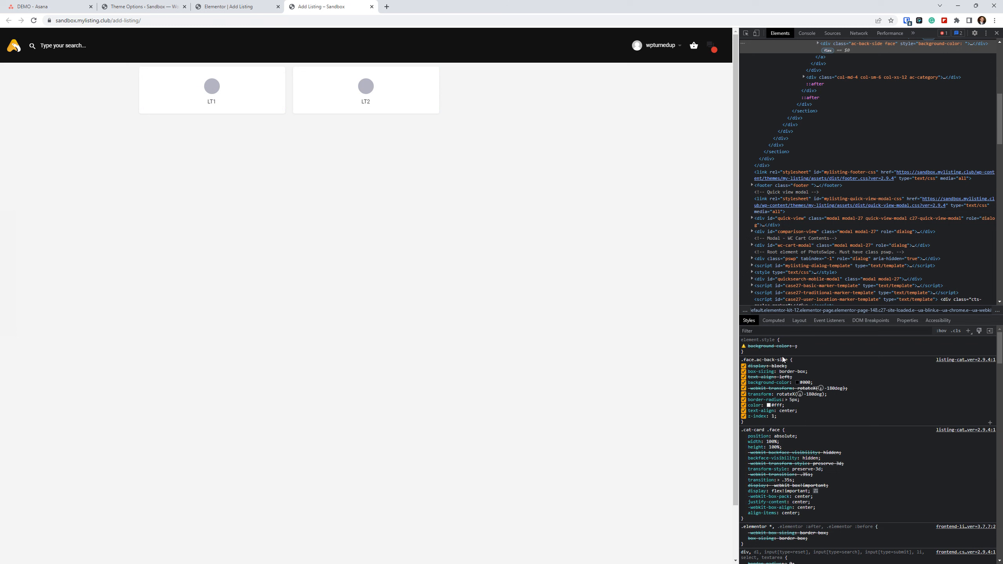
left_click(798, 383)
left_click(799, 352)
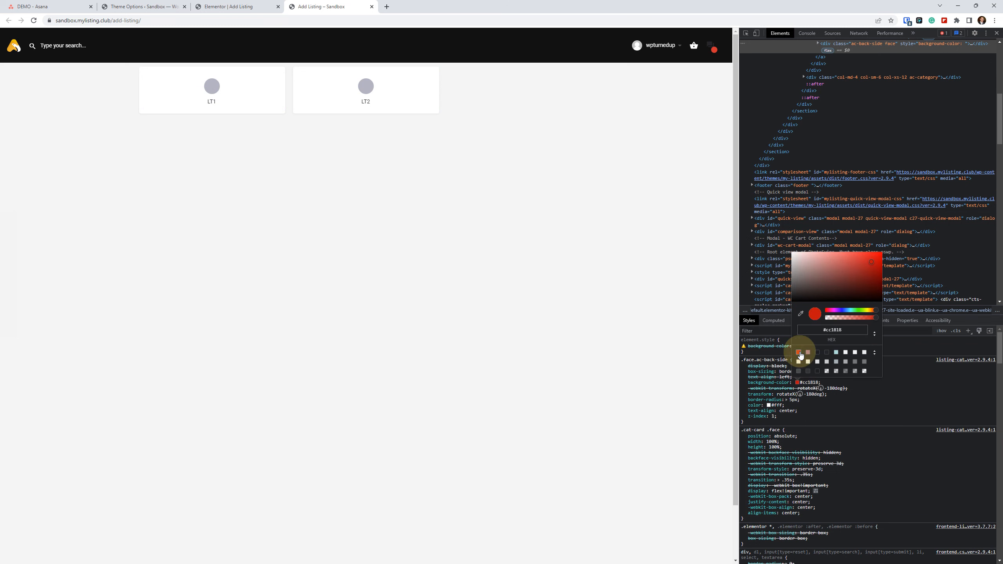
left_click(542, 403)
mouse_move(234, 75)
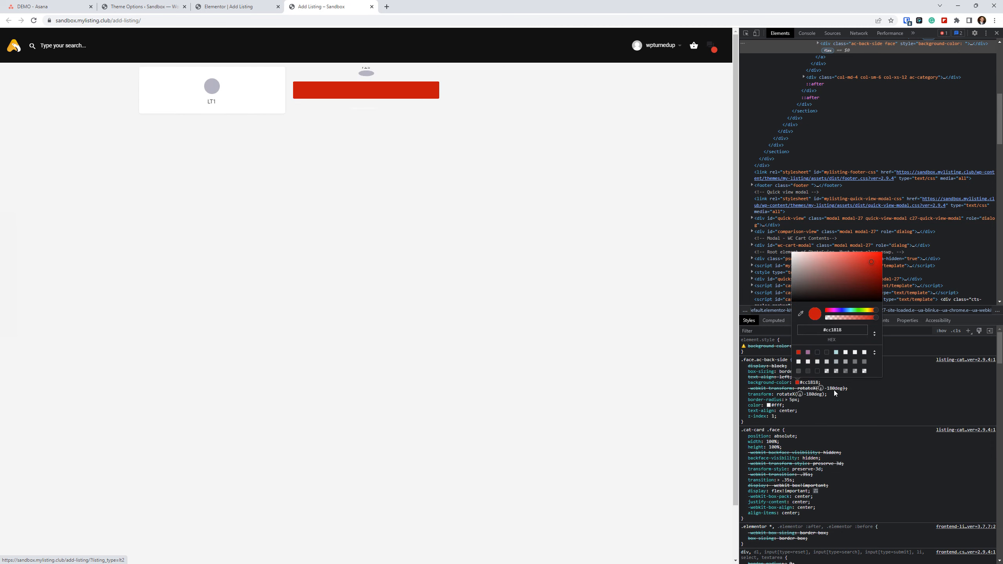
left_click(867, 410)
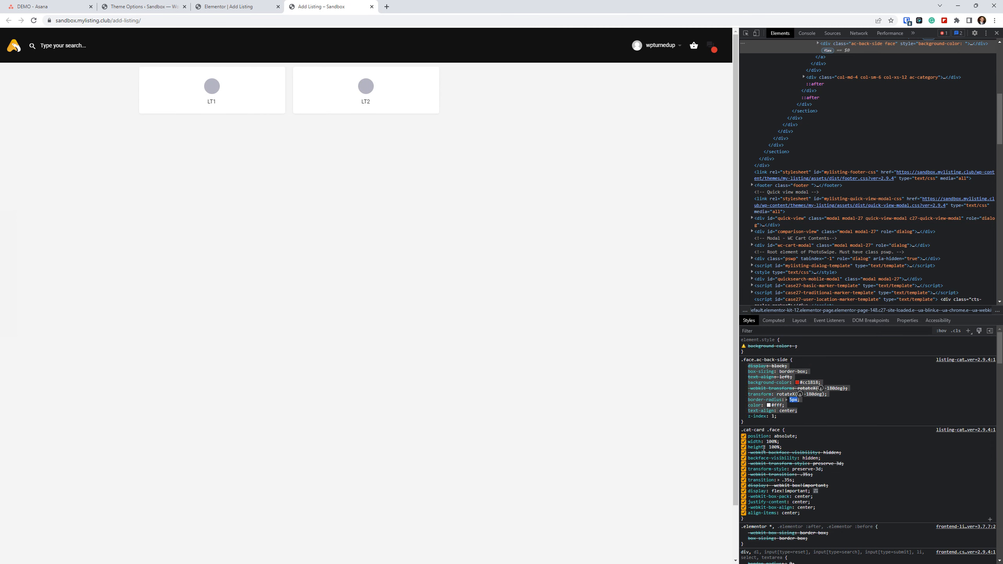
Copy the complete .face.ac-back-side rule from the inspector's styles.
left_click_drag(749, 423, 743, 358)
key("ctrl+c")
right_click(748, 360)
left_click(785, 409)
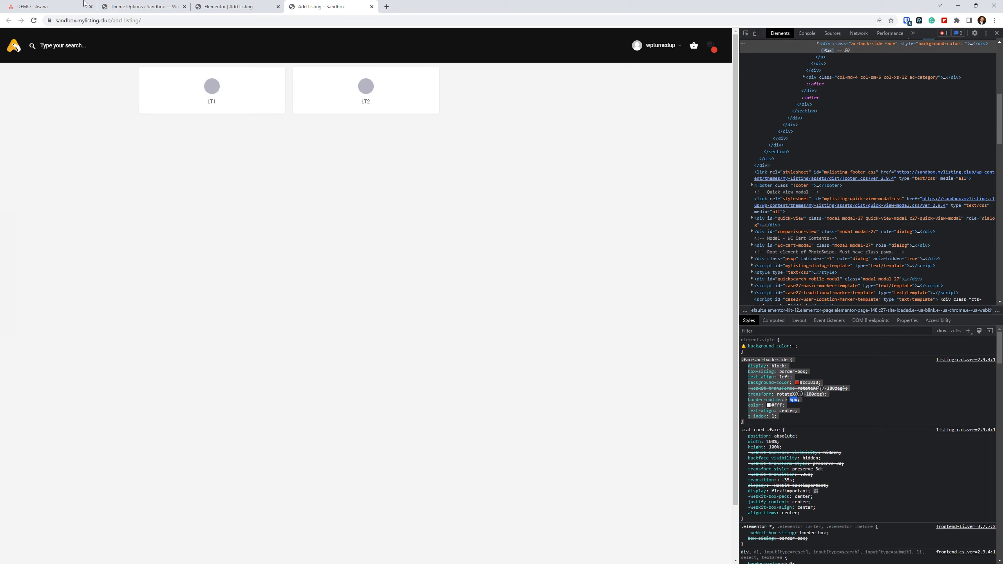
View the Custom CSS editor in the Custom Code section of Theme Options.
left_click(127, 7)
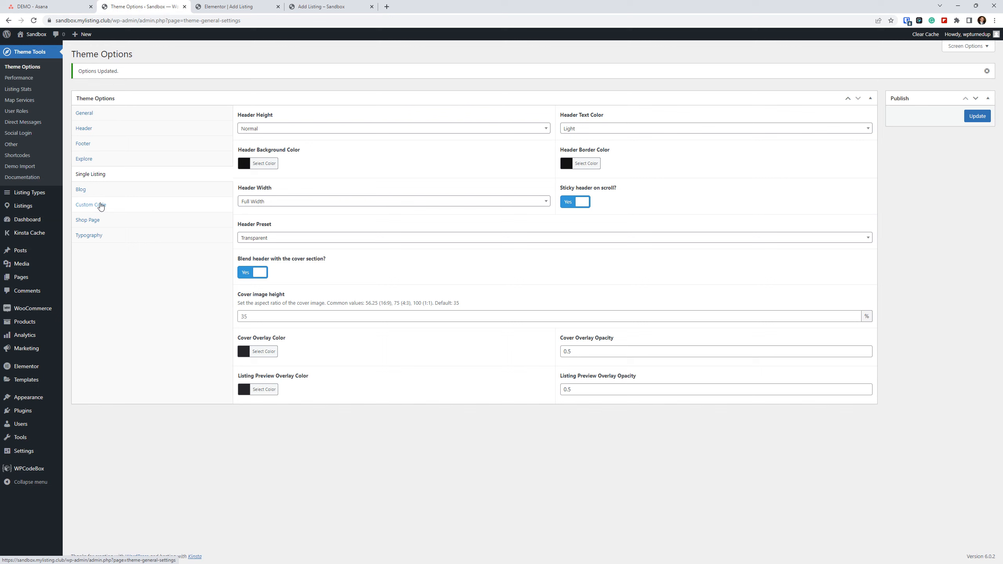
left_click(356, 468)
left_click(94, 205)
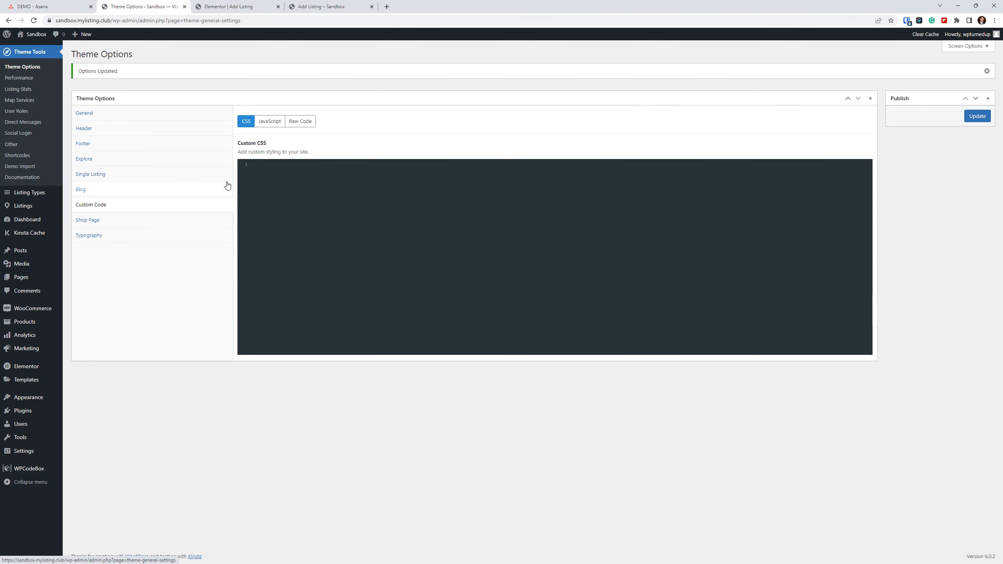
Create a new WPCodeBox snippet titled CSS with the type CSS.
left_click(24, 469)
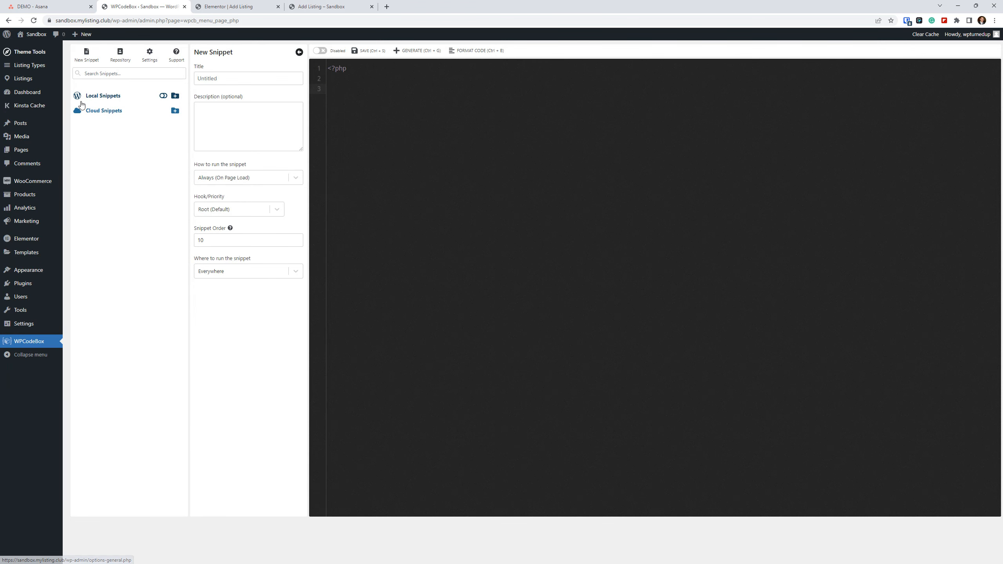
left_click(91, 58)
left_click(228, 79)
type("CSS")
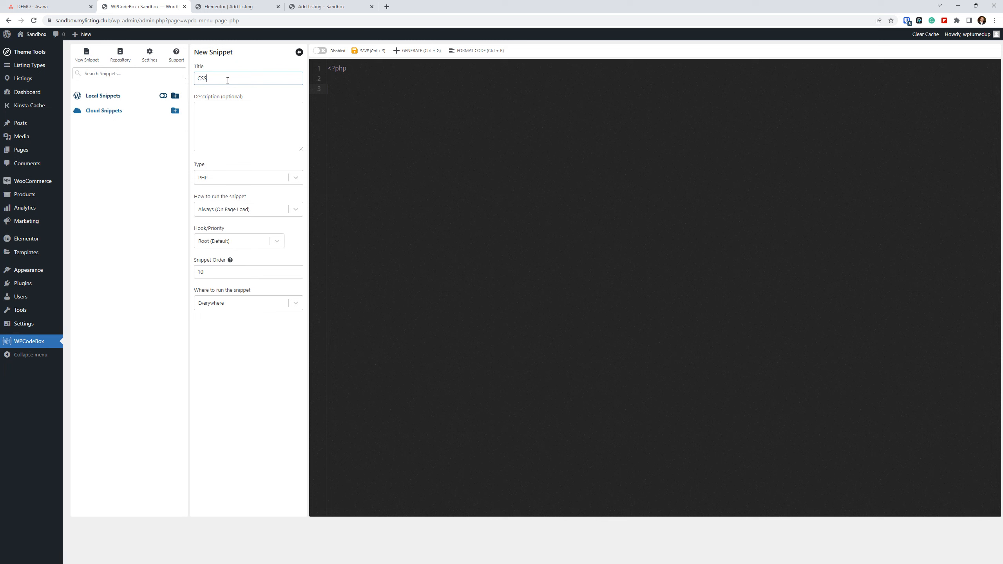
left_click(258, 181)
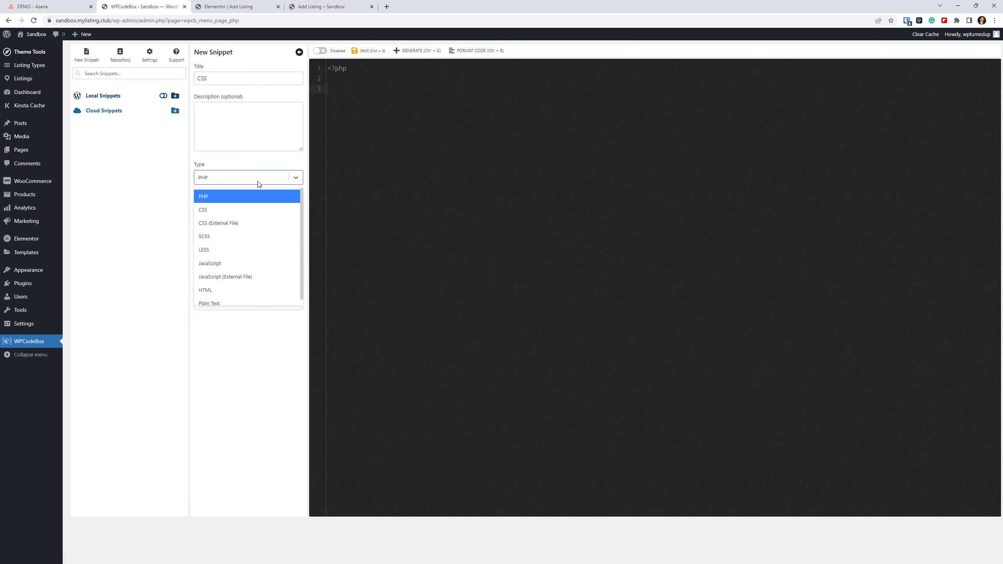
left_click(229, 208)
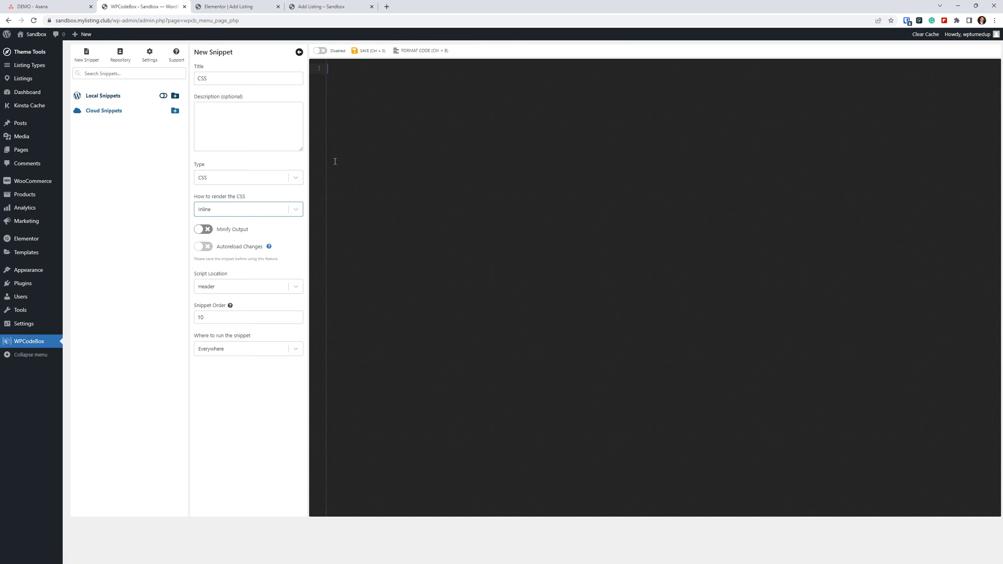
Configure the snippet to render as an External File with its script location in the Footer.
left_click(231, 214)
left_click(231, 243)
left_click(248, 287)
left_click(222, 316)
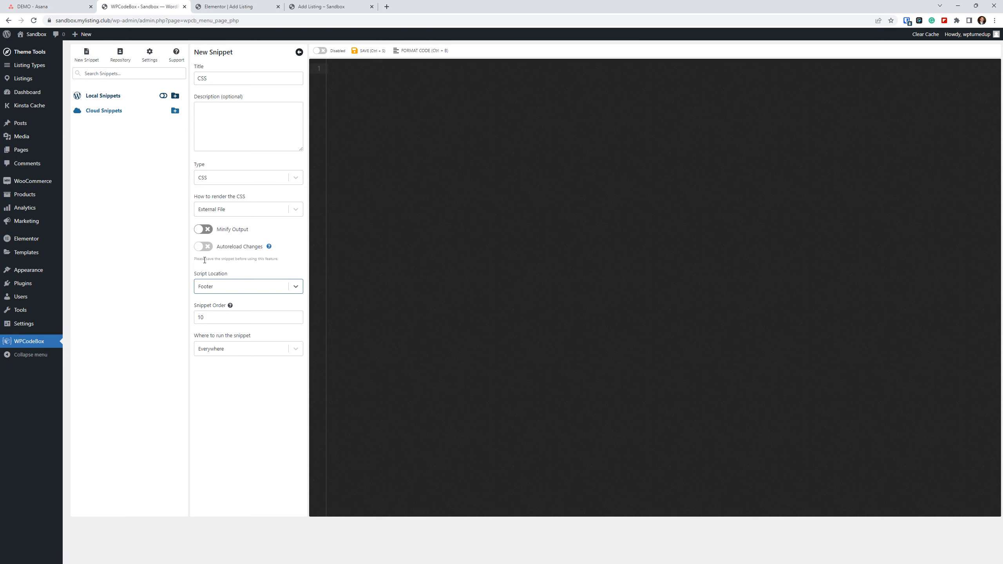
Restrict where the snippet runs with a saved Custom condition: Current Post Is Add Listing.
left_click(241, 356)
left_click(459, 311)
left_click(257, 352)
left_click(250, 406)
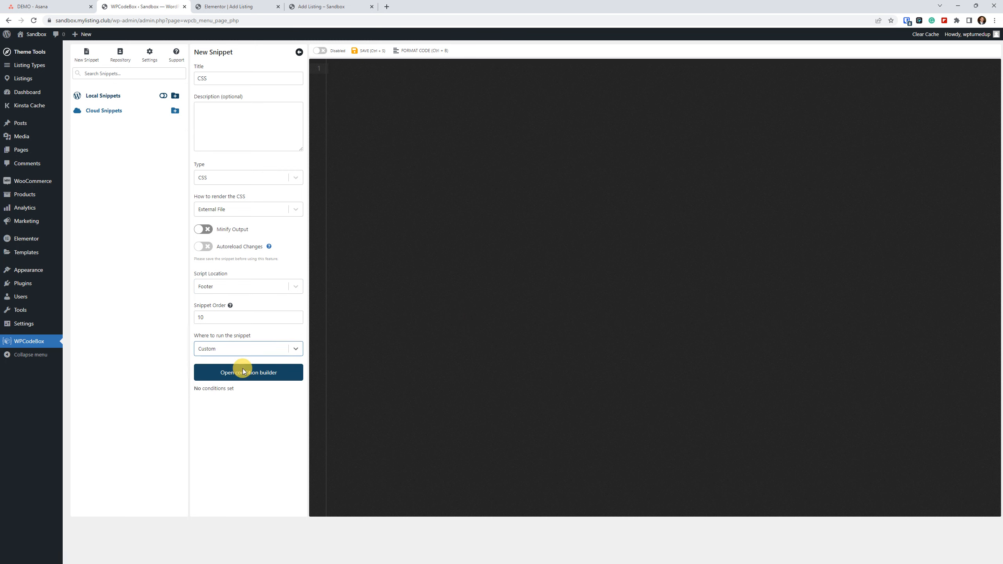
left_click(243, 371)
left_click(522, 101)
left_click(380, 121)
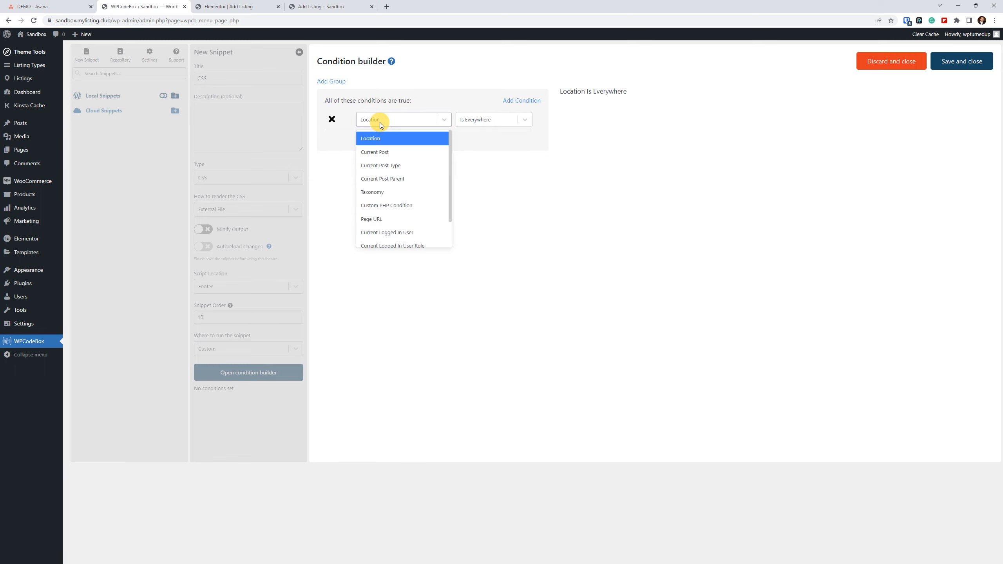
left_click(383, 151)
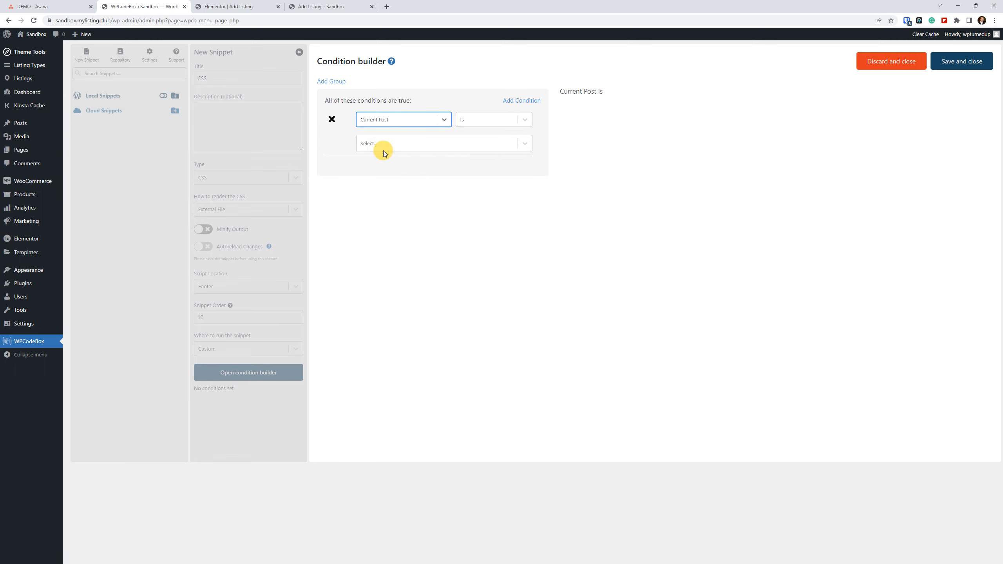
left_click(459, 149)
left_click(463, 165)
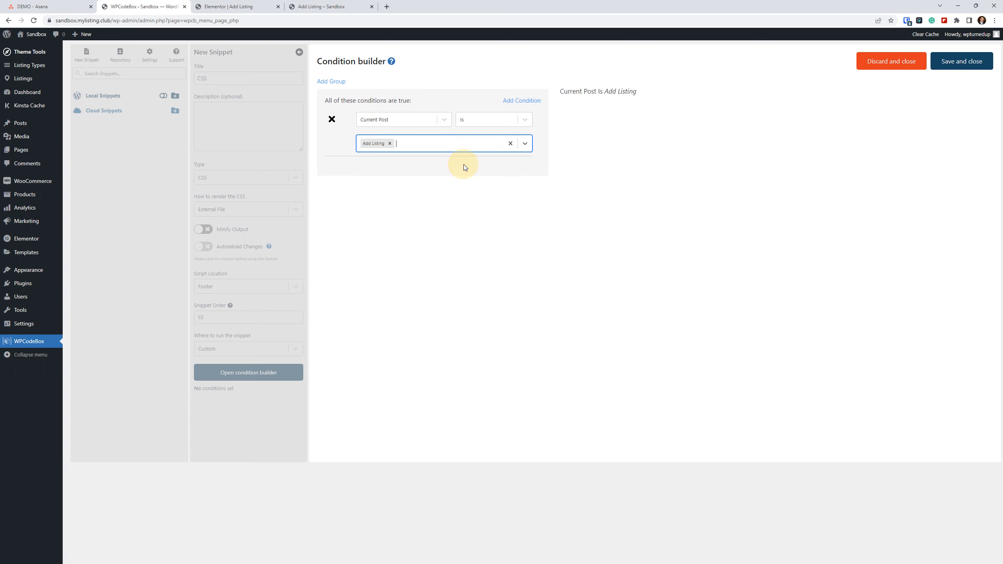
left_click(952, 63)
Paste the copied .face.ac-back-side rule into the snippet's code editor, keeping External File rendering.
left_click(484, 114)
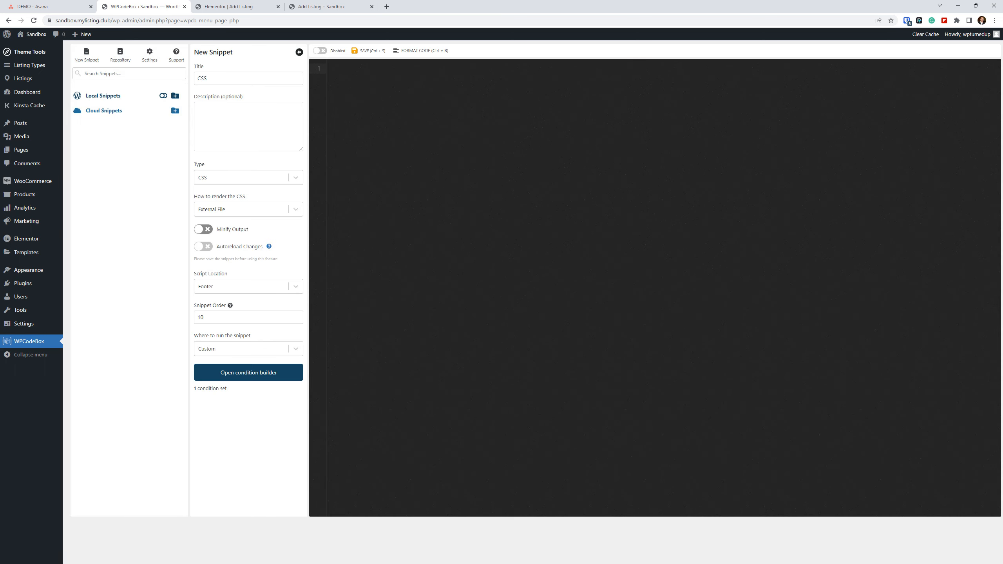
key("ctrl+v")
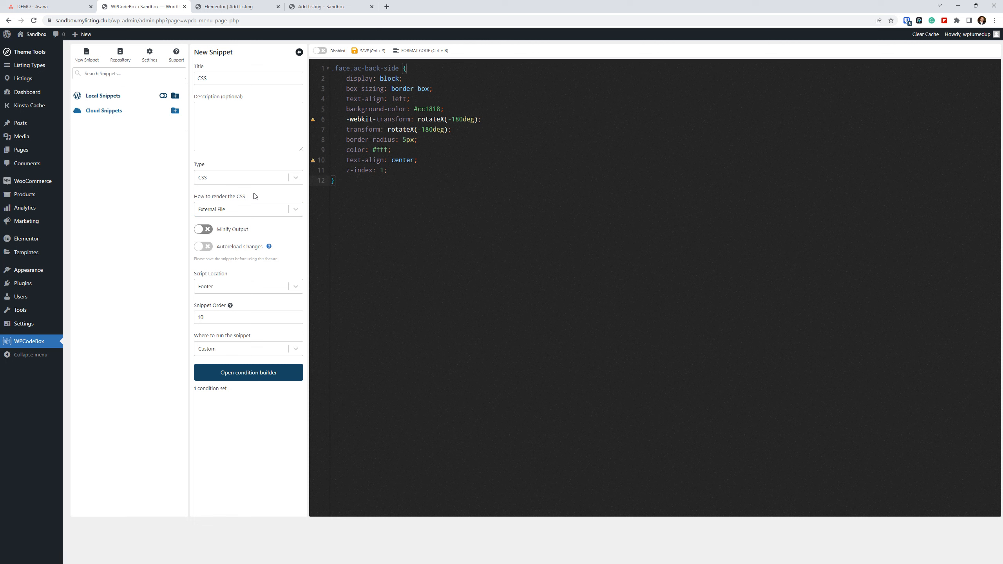
left_click(245, 213)
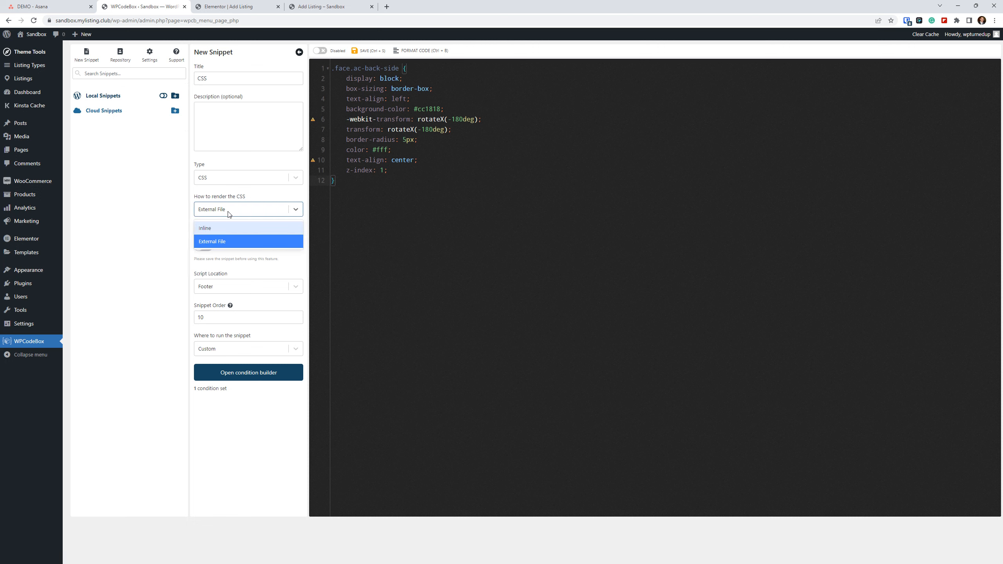
left_click(233, 213)
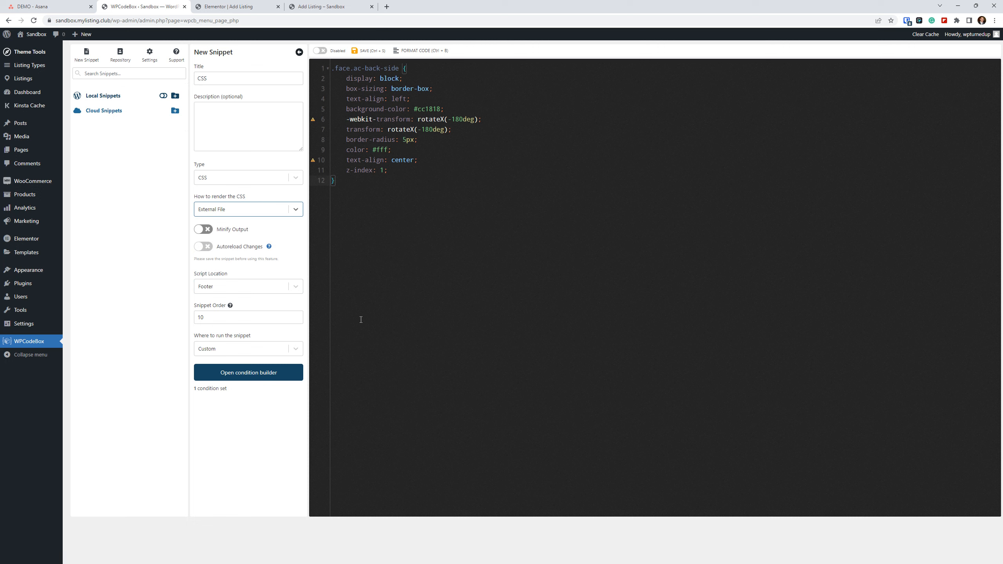
Delete every declaration from the .face.ac-back-side rule except background-color: #cc1818.
left_click_drag(399, 170, 334, 121)
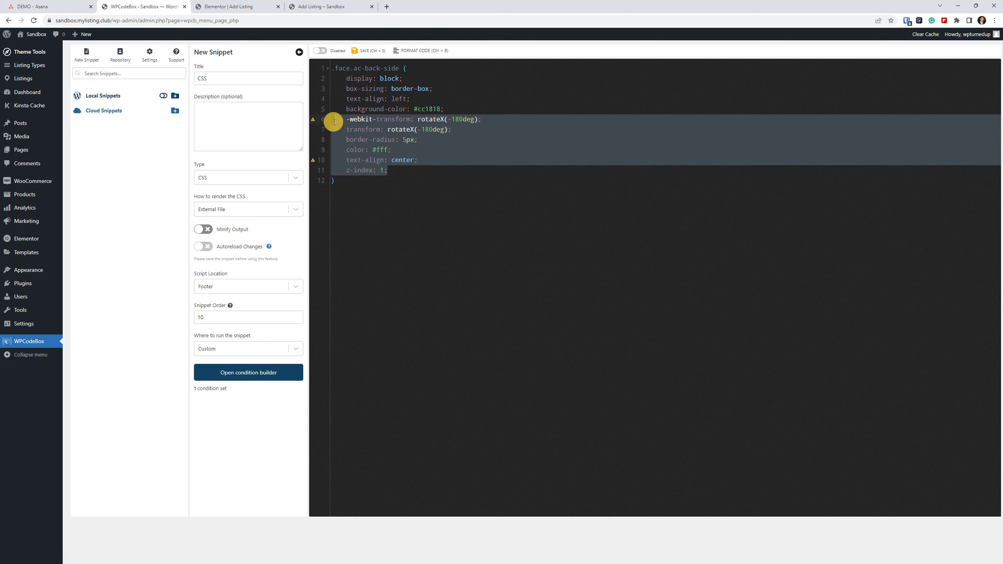
key("BackSpace")
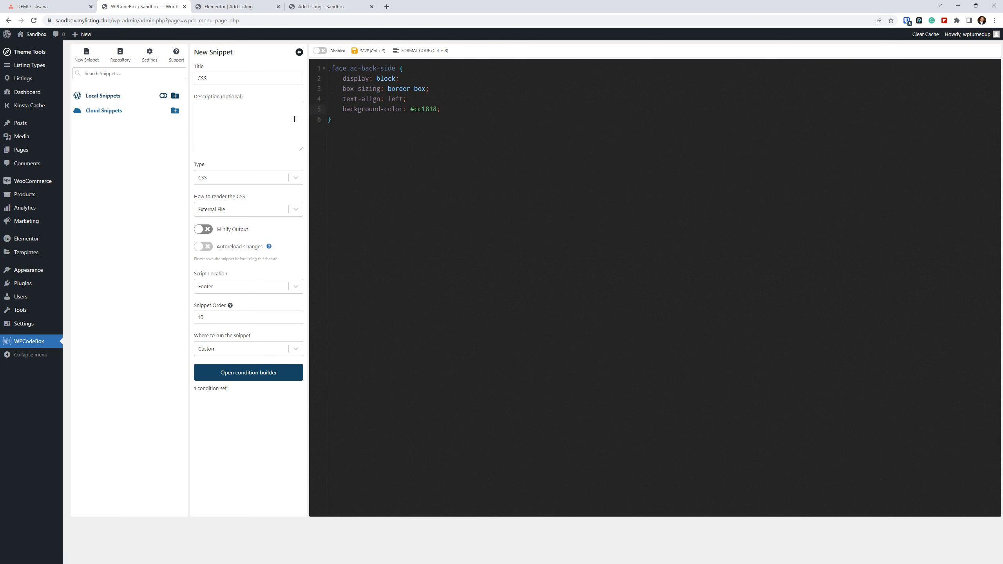
left_click_drag(407, 98, 312, 80)
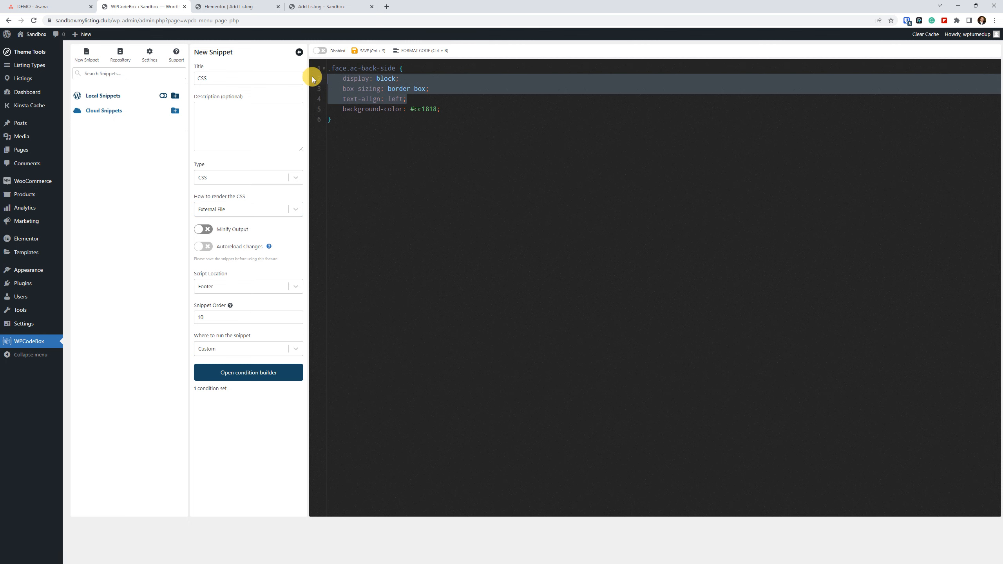
key("BackSpace")
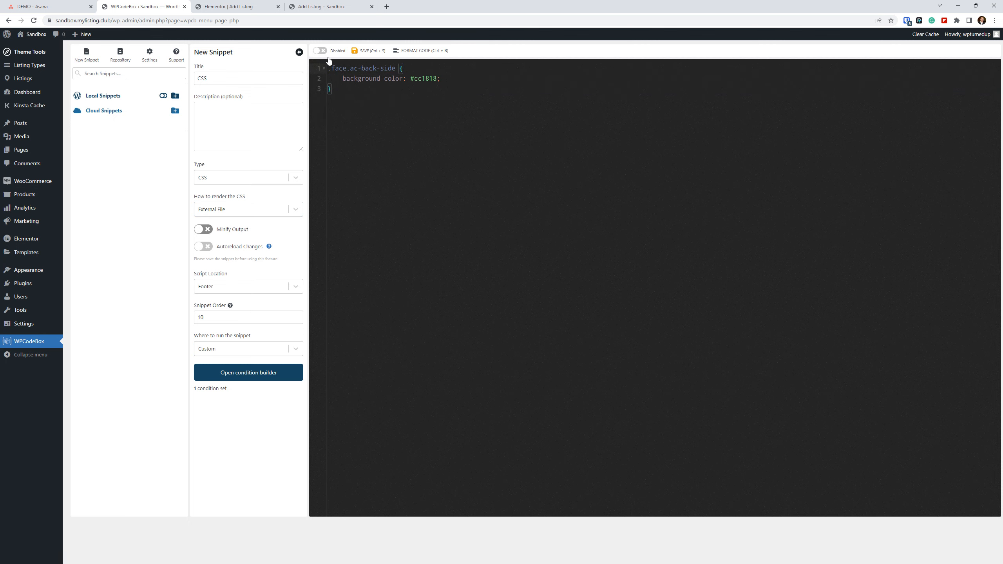
Save and enable the CSS snippet, and reload the live Add Listing page with its cache emptied.
left_click(363, 52)
left_click(319, 51)
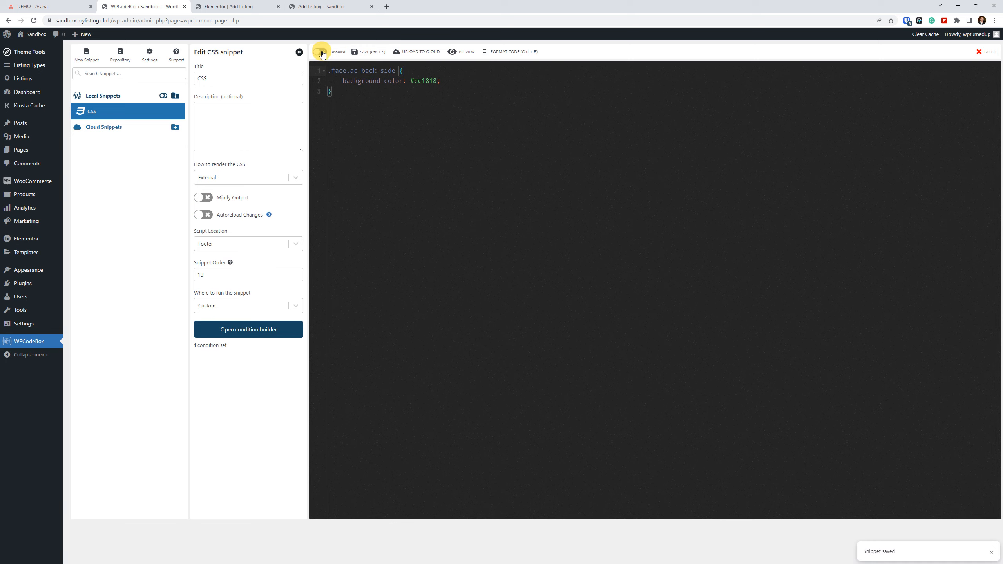
left_click(334, 7)
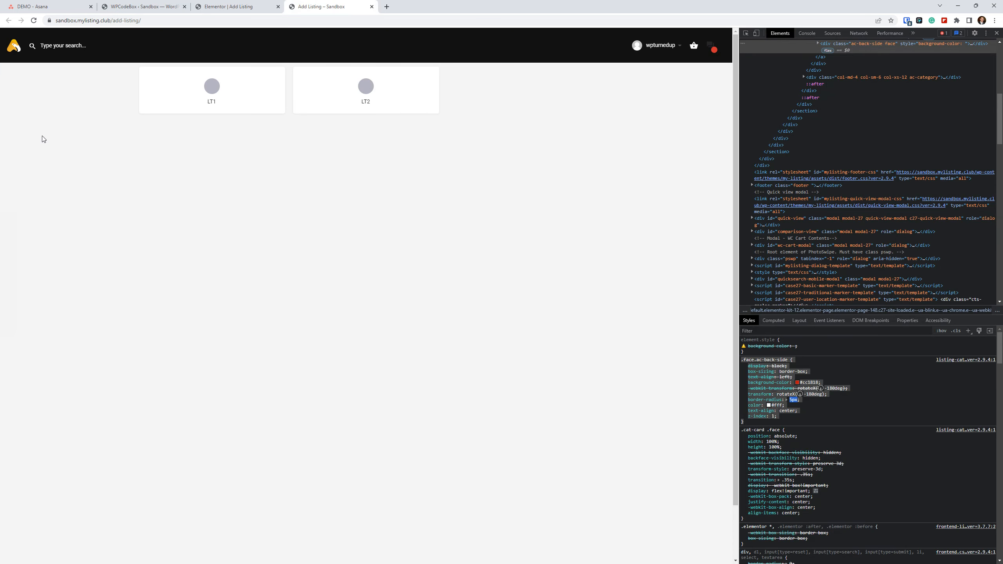
right_click(34, 20)
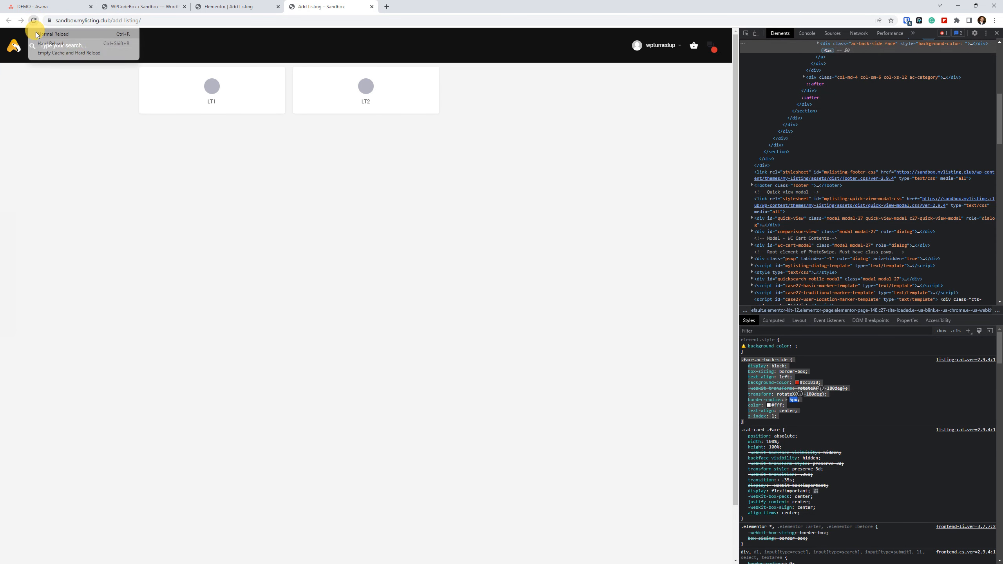
left_click(75, 55)
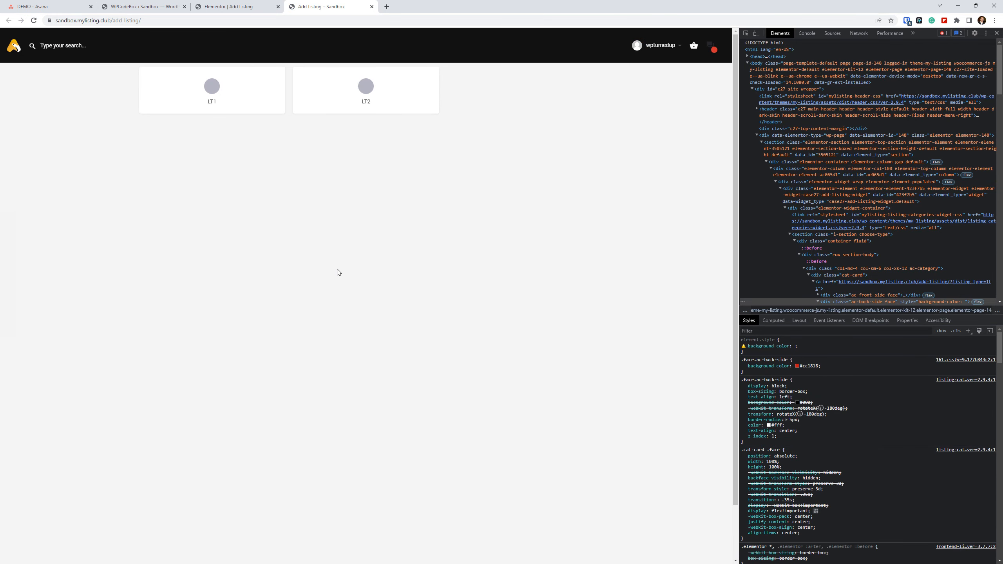
Inspect the LT2 card's back side and set the .face.ac-back-side background color to #a46497 in the browser styles.
right_click(312, 107)
left_click(337, 214)
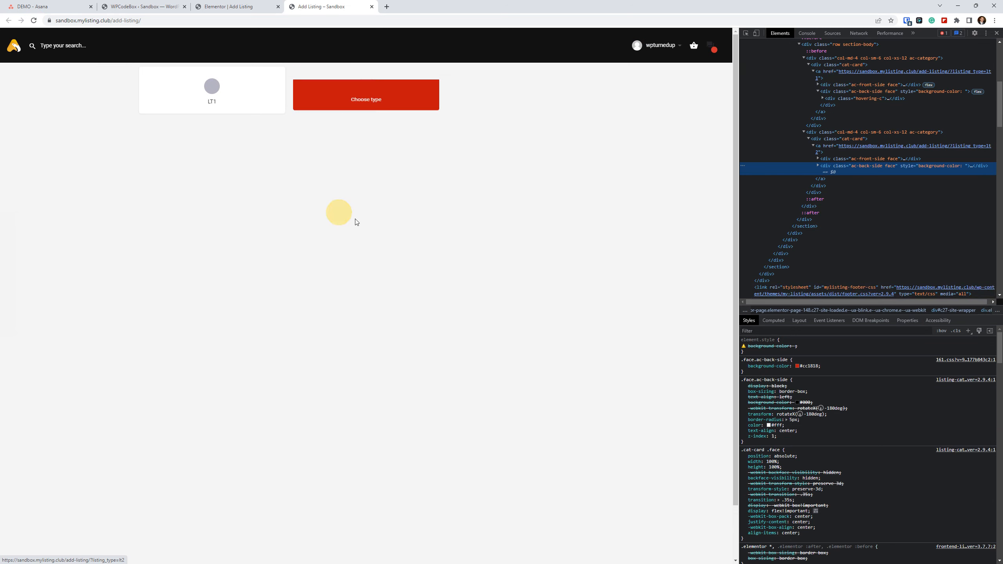
left_click(798, 366)
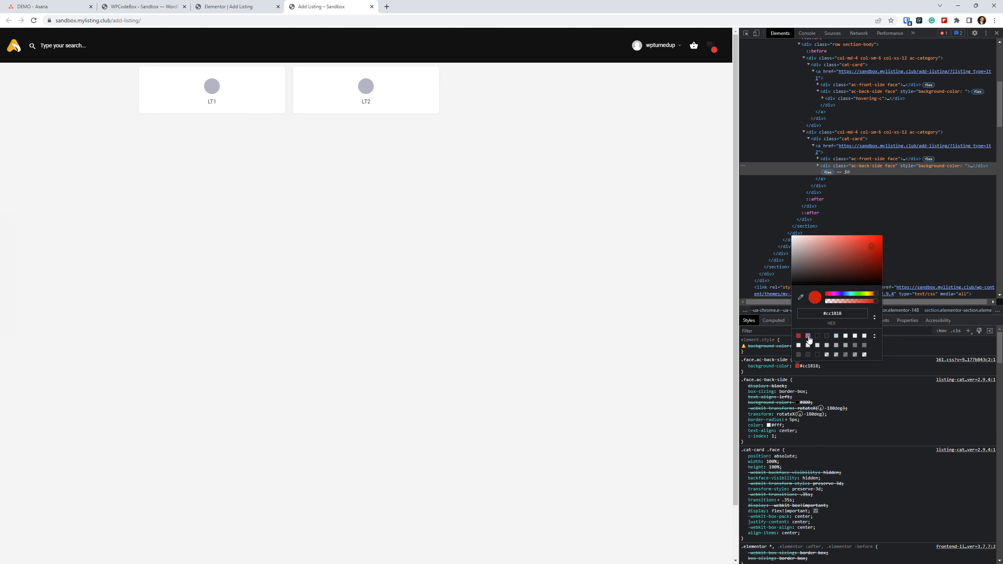
left_click(809, 336)
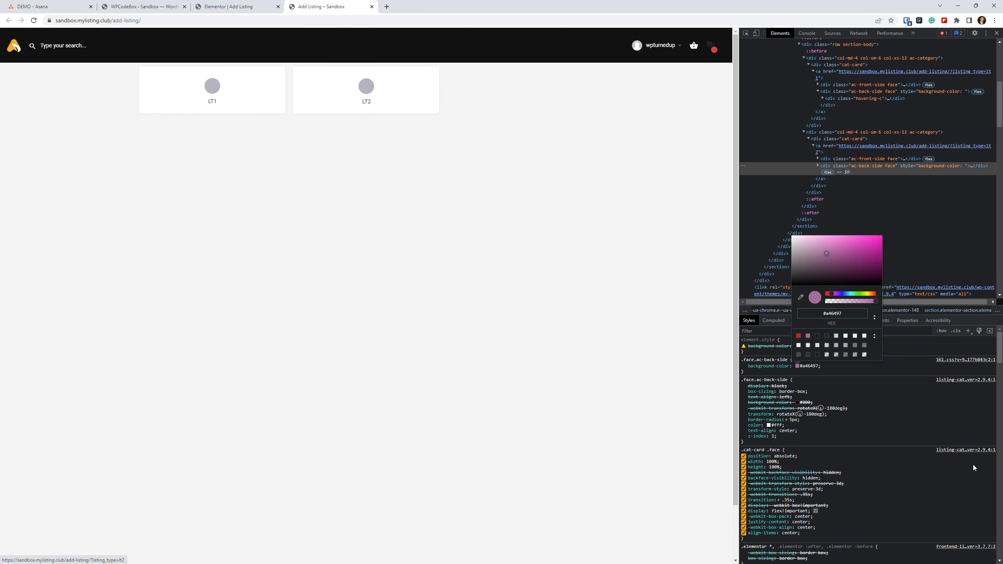
left_click(911, 368)
Copy the .face.ac-back-side rule containing background-color #a46497 from the inspected styles.
left_click_drag(746, 373, 742, 361)
key("ctrl+c")
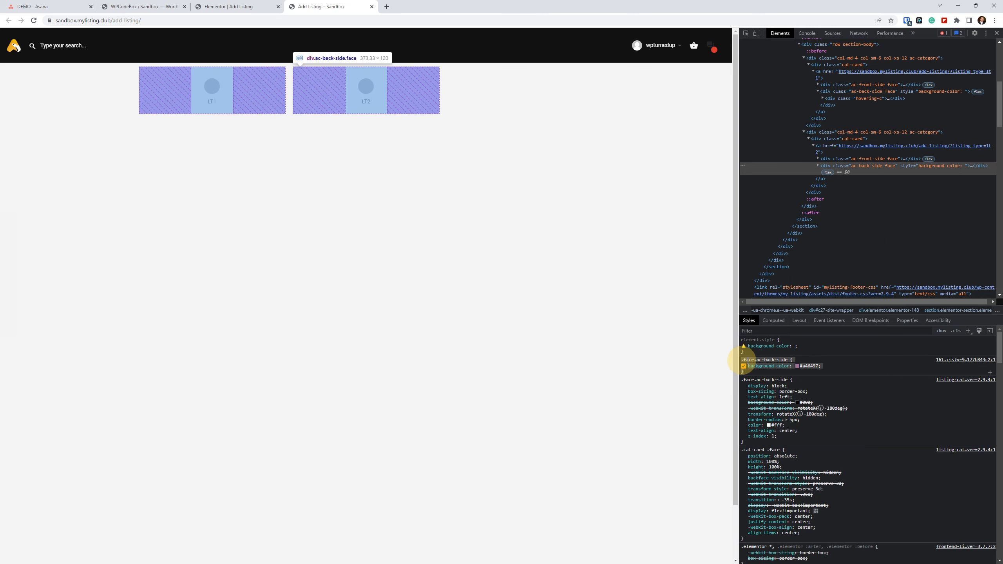
right_click(746, 360)
left_click(760, 413)
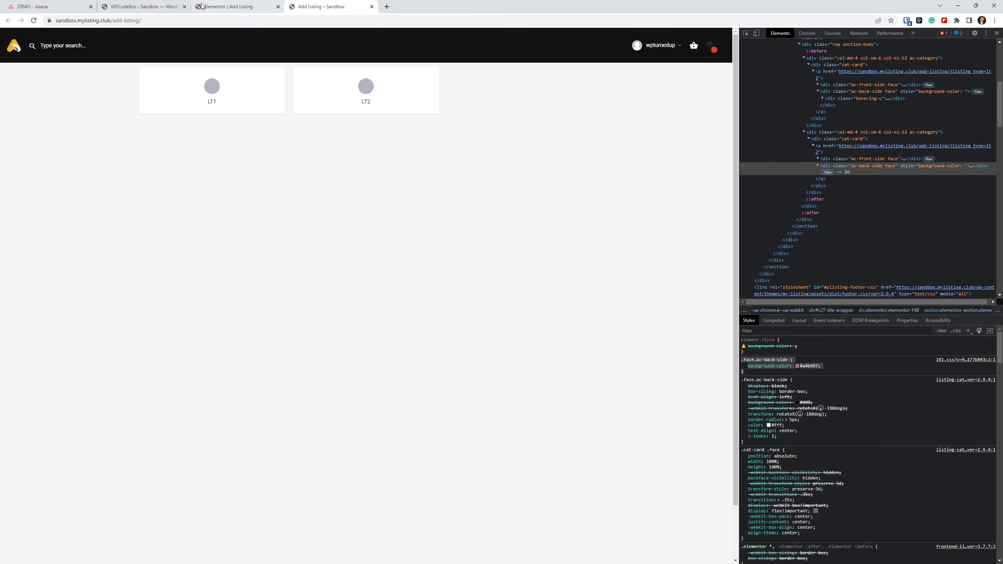
Add :first-child to the .face.ac-back-side selector in the snippet and look at the cards on the live page.
left_click(118, 7)
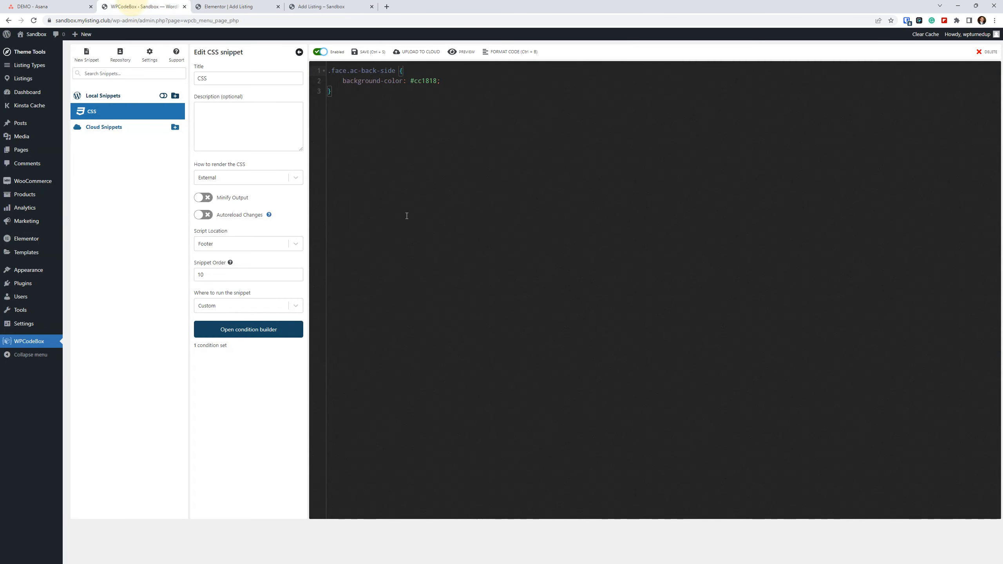
left_click(397, 71)
type(":first-child")
left_click(348, 7)
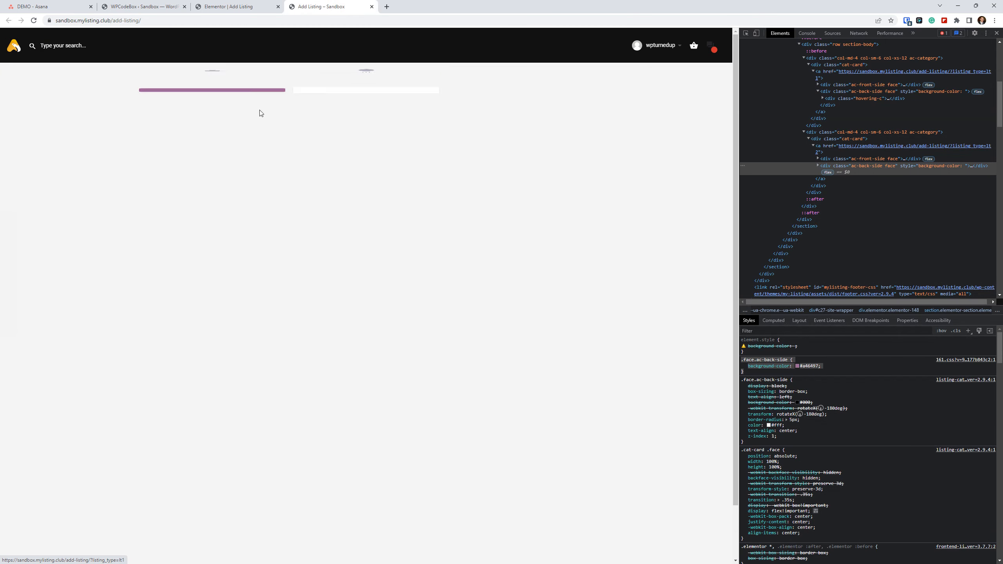
Paste the copied #a46497 rule below the existing one in the snippet and add :nth-child(2) to its selector.
left_click(142, 6)
left_click(381, 99)
key("ctrl+v")
left_click(393, 104)
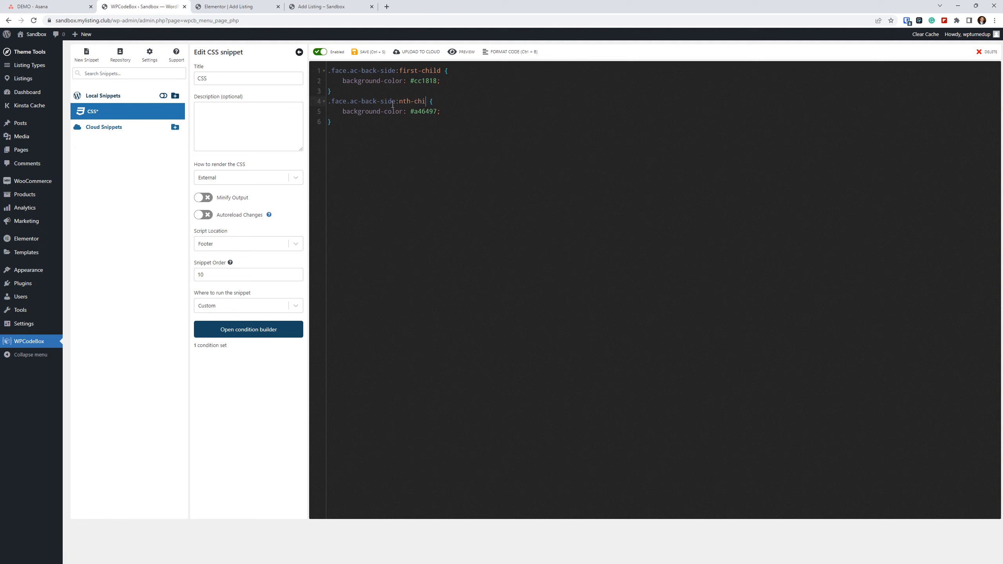
type(":nth-child(2")
left_click(414, 175)
Save the two-rule snippet and hard-reload the Add Listing page with an emptied cache to check the card colors.
left_click(339, 7)
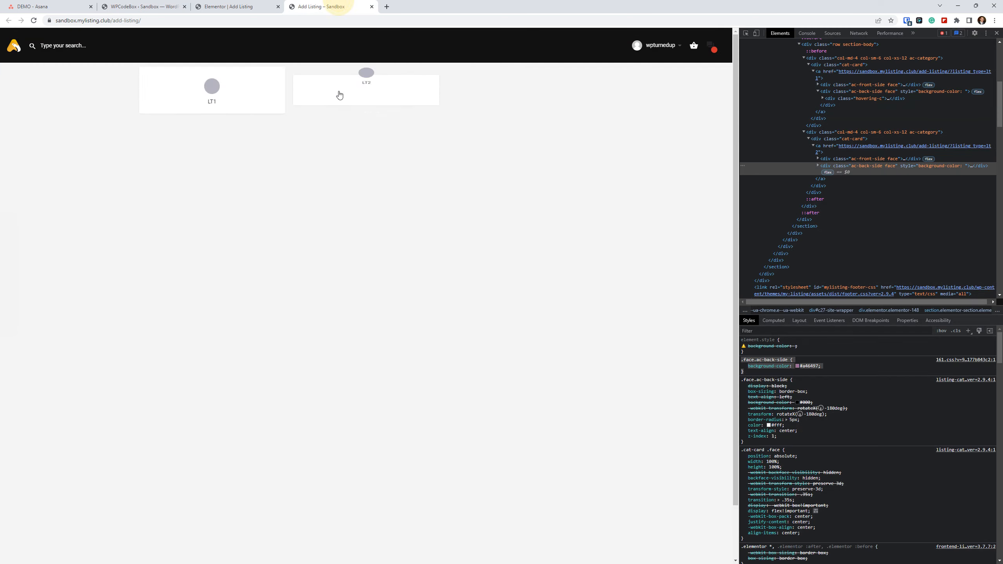
left_click(157, 4)
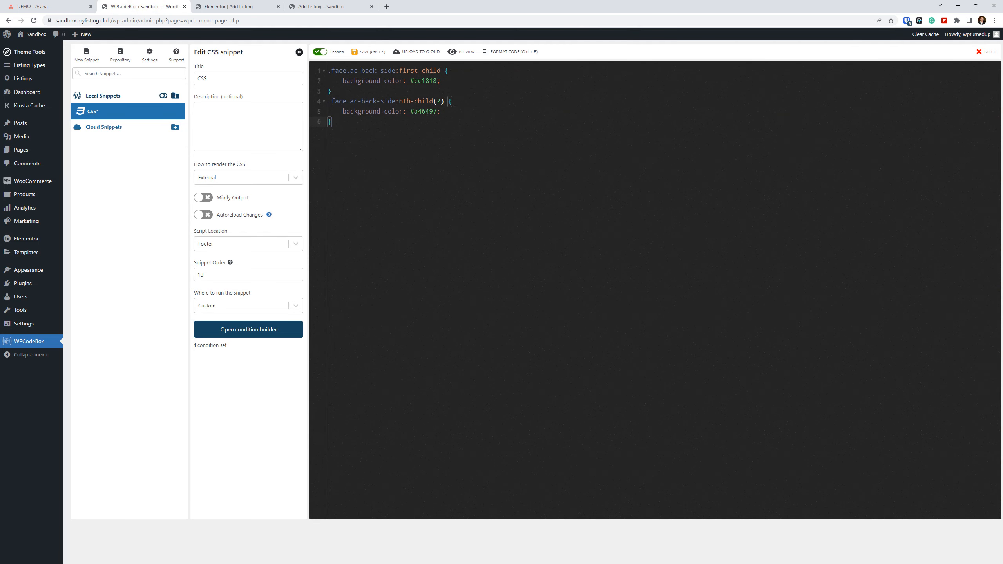
left_click(363, 55)
left_click(332, 6)
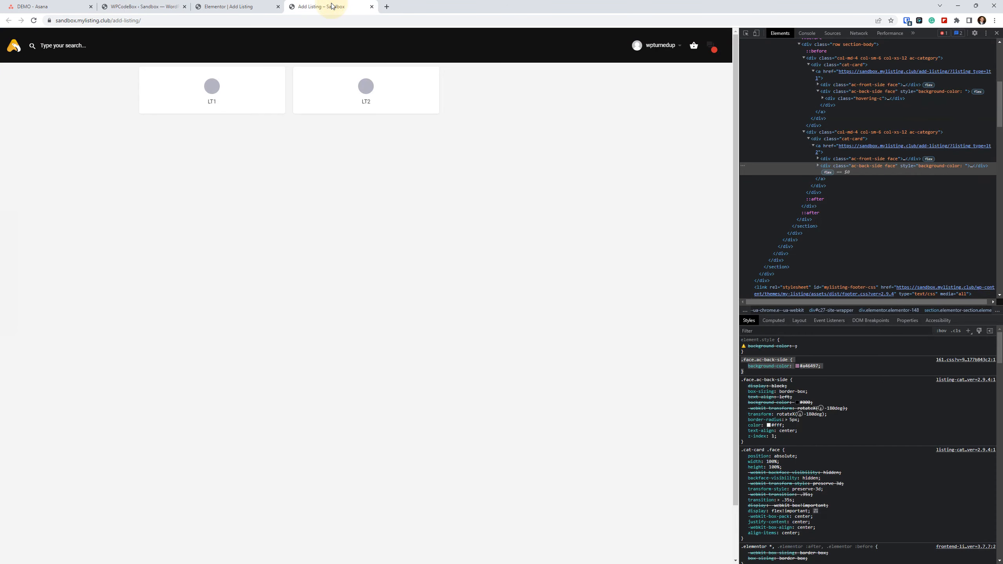
right_click(34, 20)
left_click(79, 53)
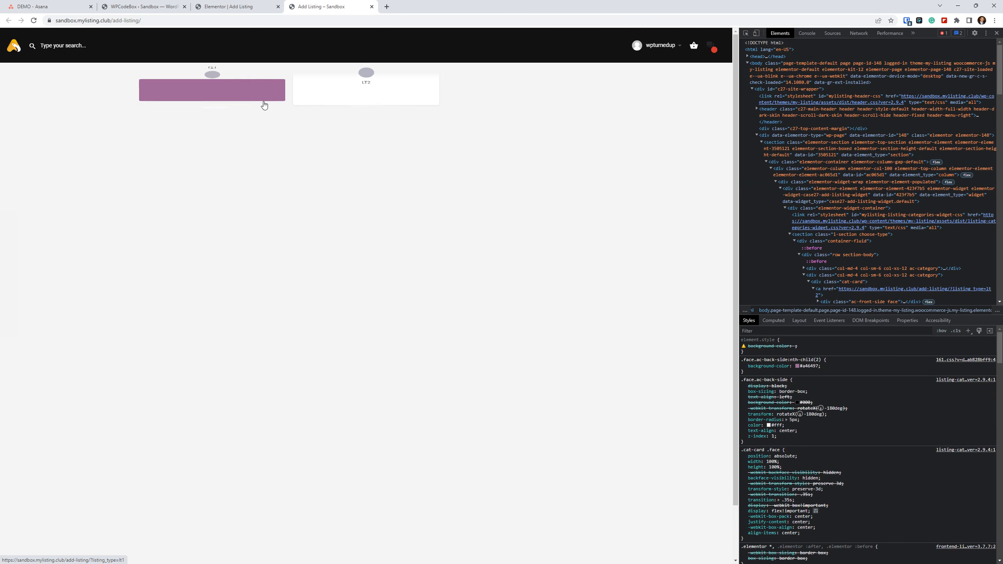
Add !important to the #cc1818 background color, save the snippet and hard-reload the Add Listing page.
left_click(160, 7)
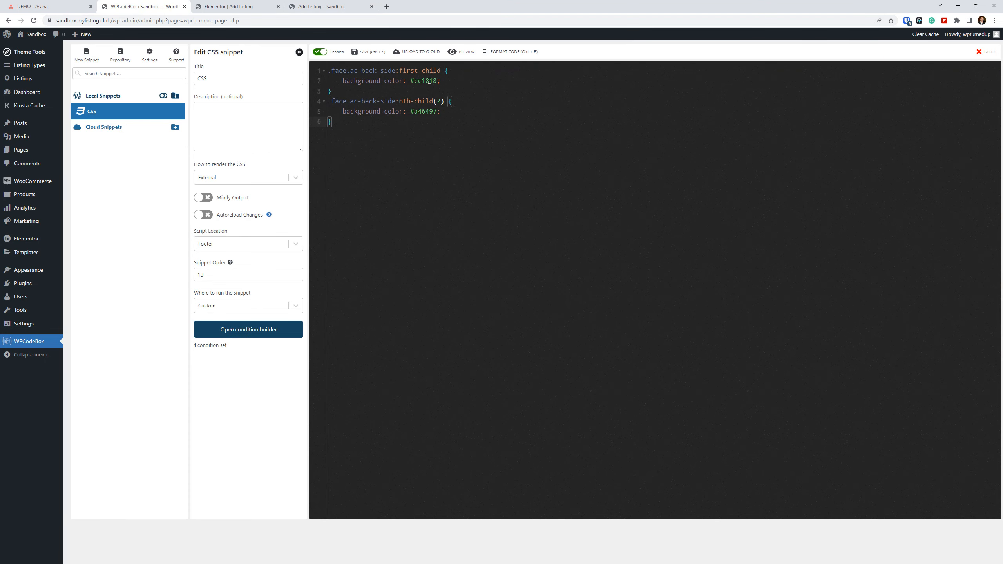
left_click(438, 81)
type("!important")
left_click(364, 54)
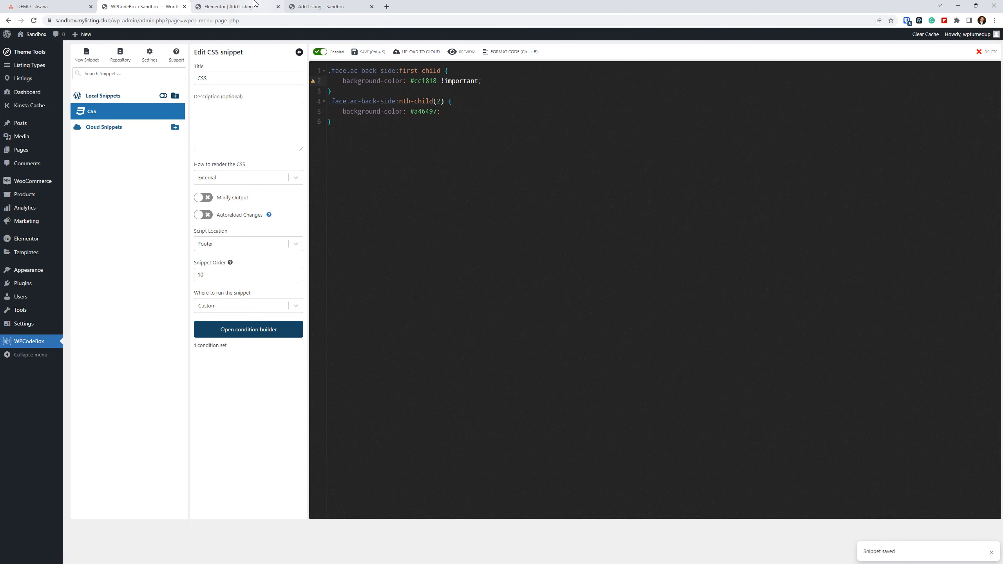
left_click(323, 7)
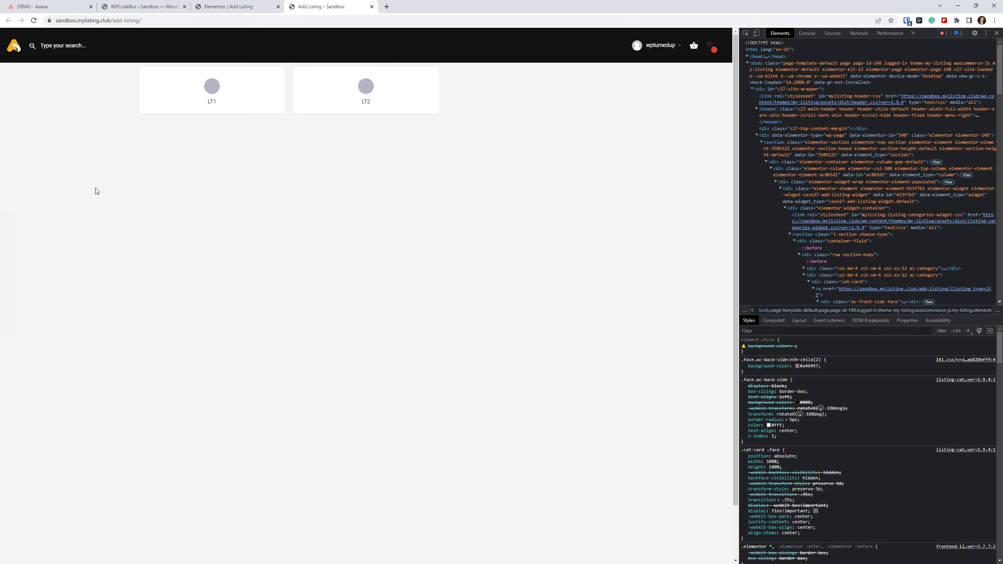
right_click(34, 19)
left_click(63, 55)
Remove :first-child and !important from the #cc1818 rule, save the snippet and hard-reload the Add Listing page.
left_click(142, 6)
left_click(440, 70)
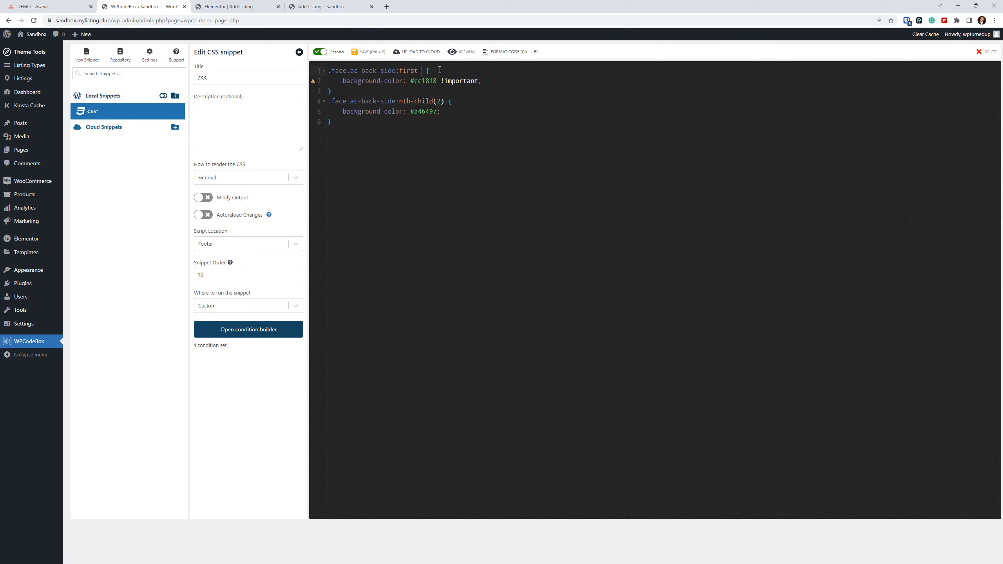
double_click(468, 82)
type("\\")
left_click(353, 6)
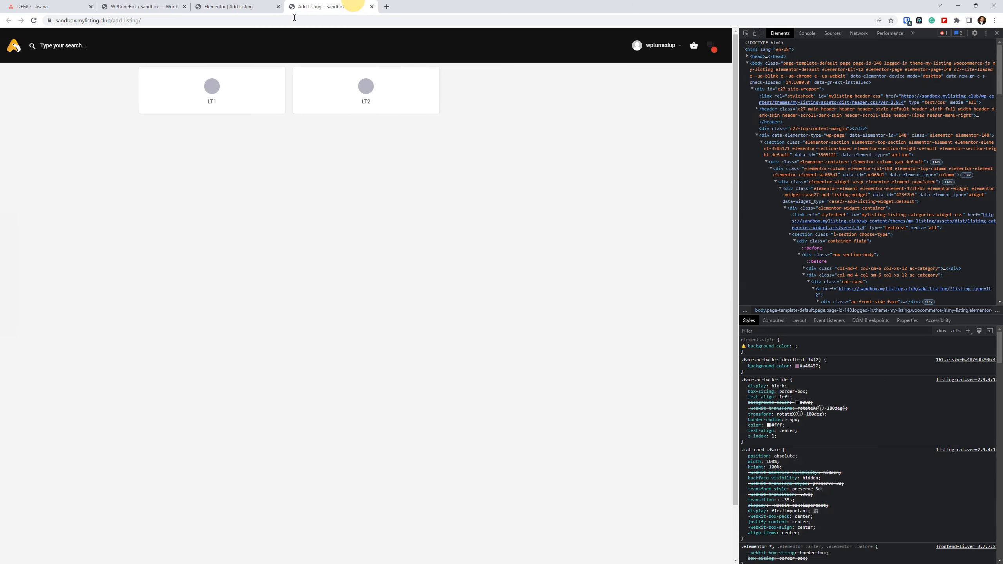
right_click(33, 20)
left_click(58, 53)
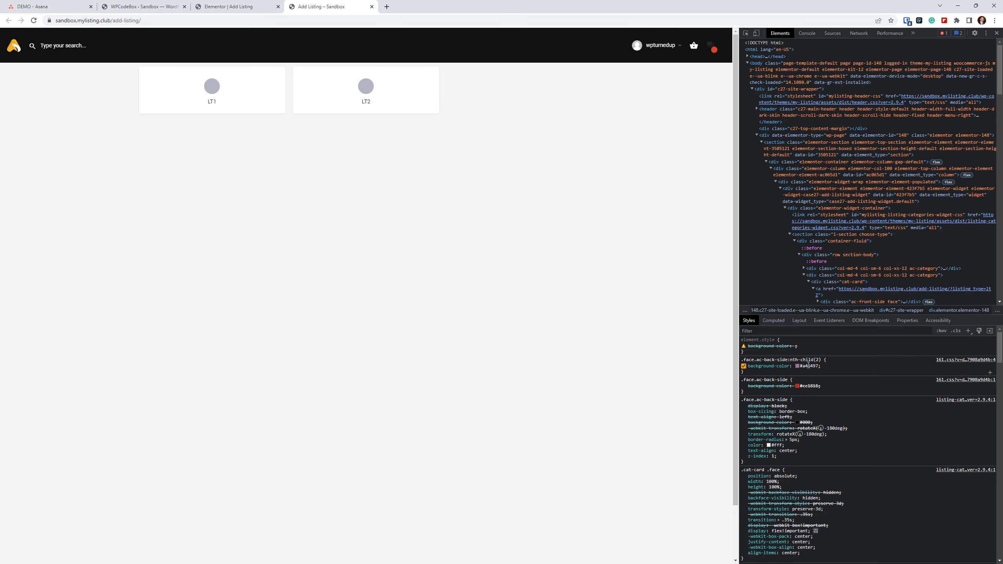
Mark the #cc1818 background color of the plain .face.ac-back-side rule as !important, save, and hard-reload the Add Listing page.
left_click(142, 6)
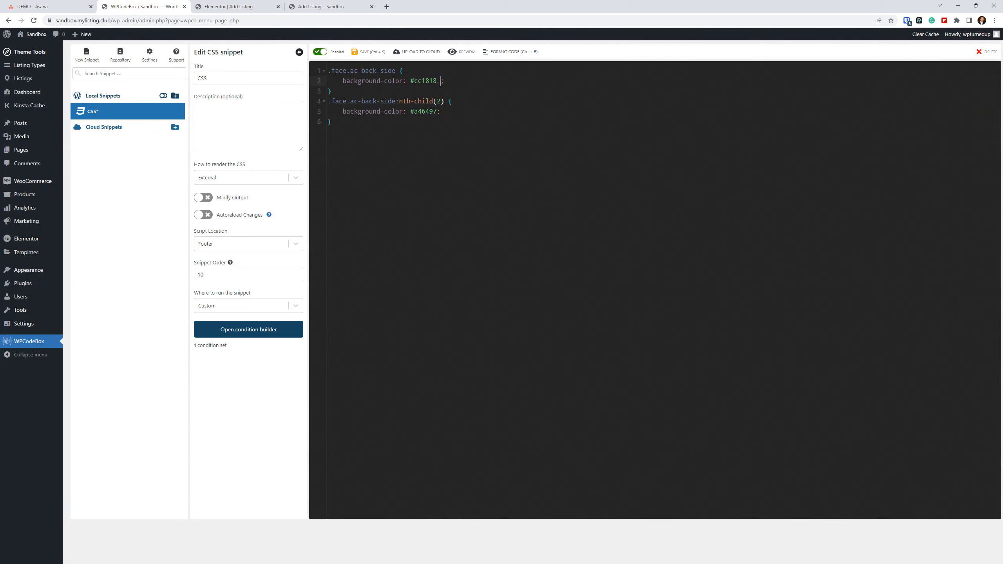
left_click(365, 51)
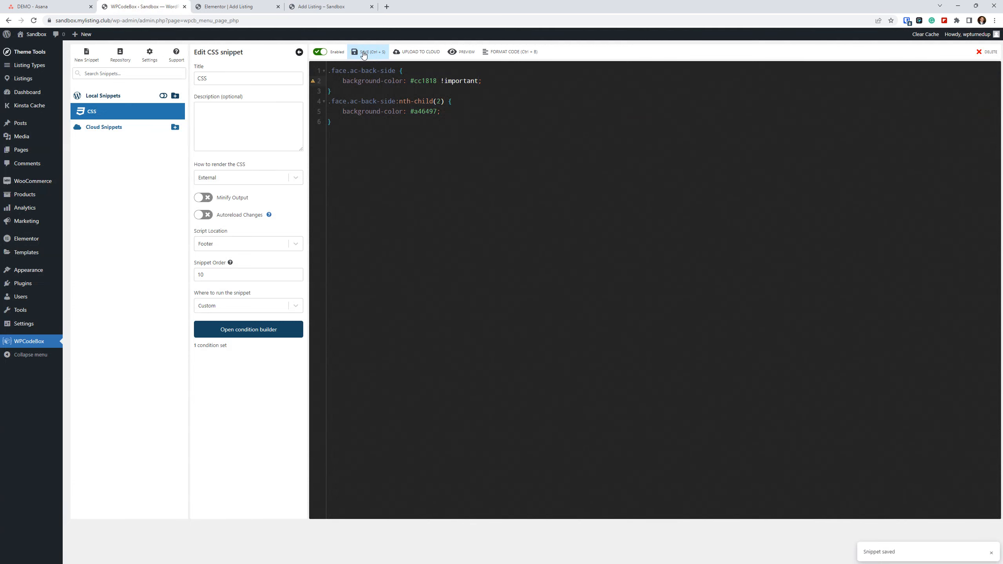
left_click(316, 6)
right_click(33, 20)
left_click(60, 52)
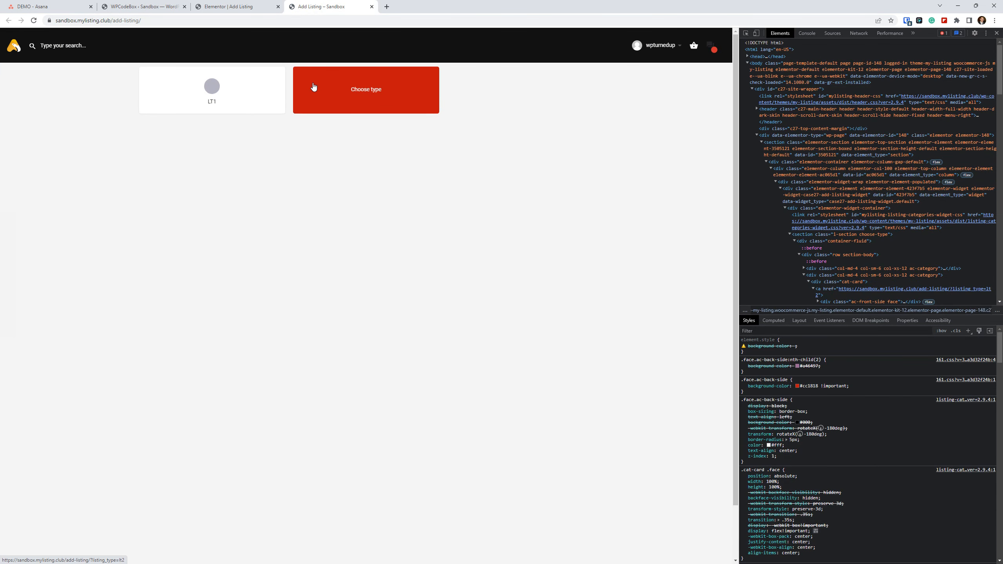
Move the .face.ac-back-side #cc1818 rule below the :nth-child(2) rule, save the snippet and hard-reload the Add Listing page.
left_click(142, 7)
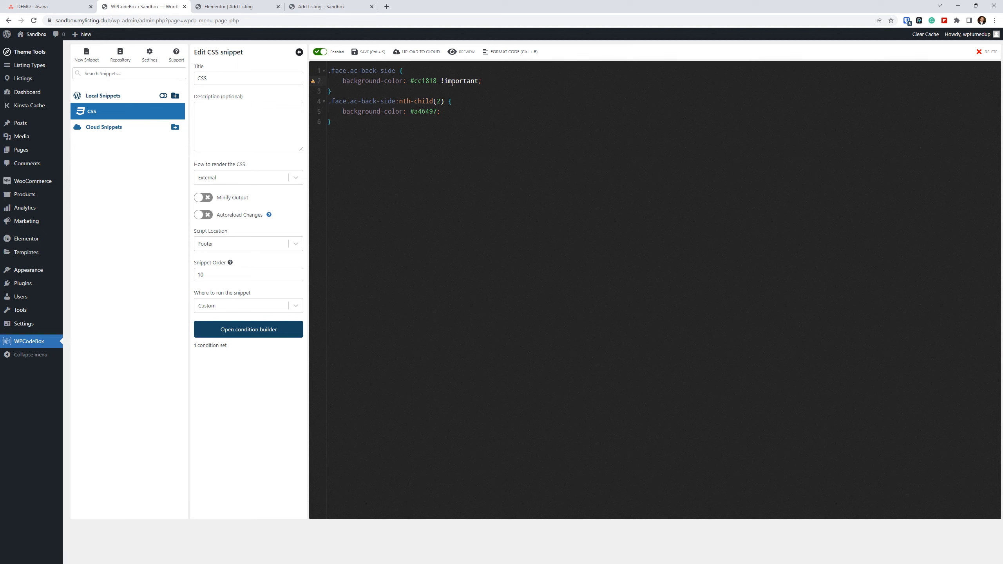
left_click_drag(329, 95, 329, 72)
key("ctrl+c")
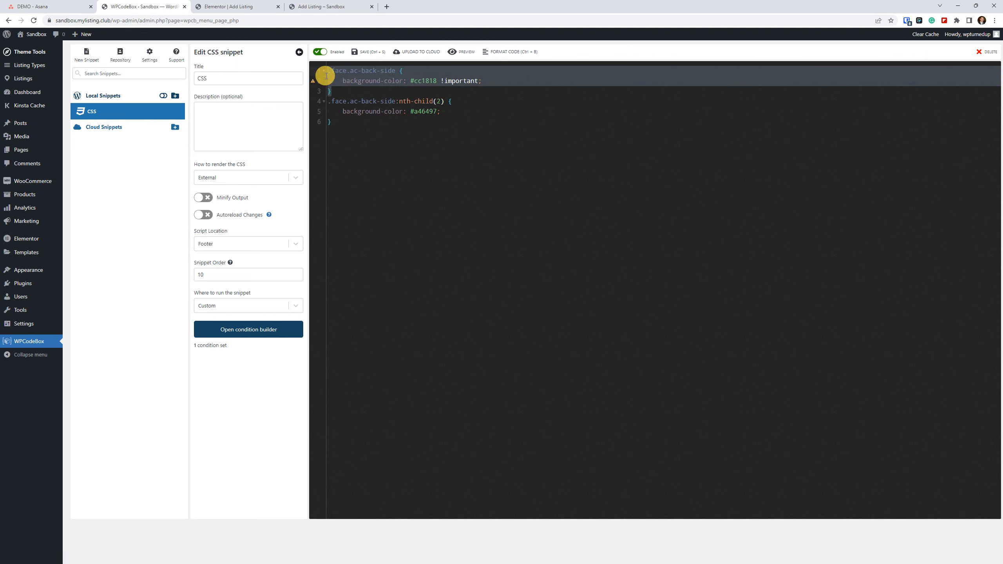
right_click(336, 76)
left_click(354, 96)
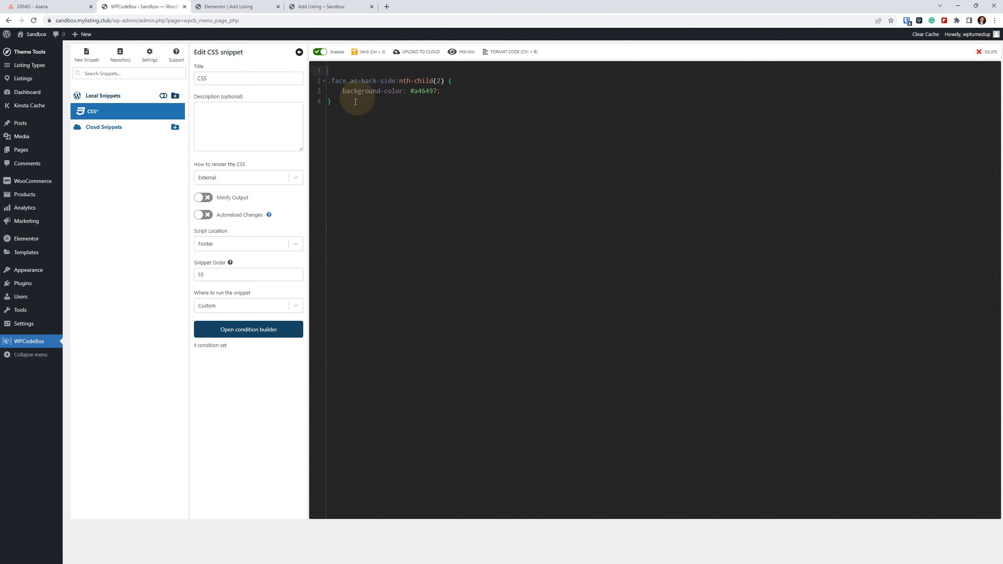
key("ctrl+v")
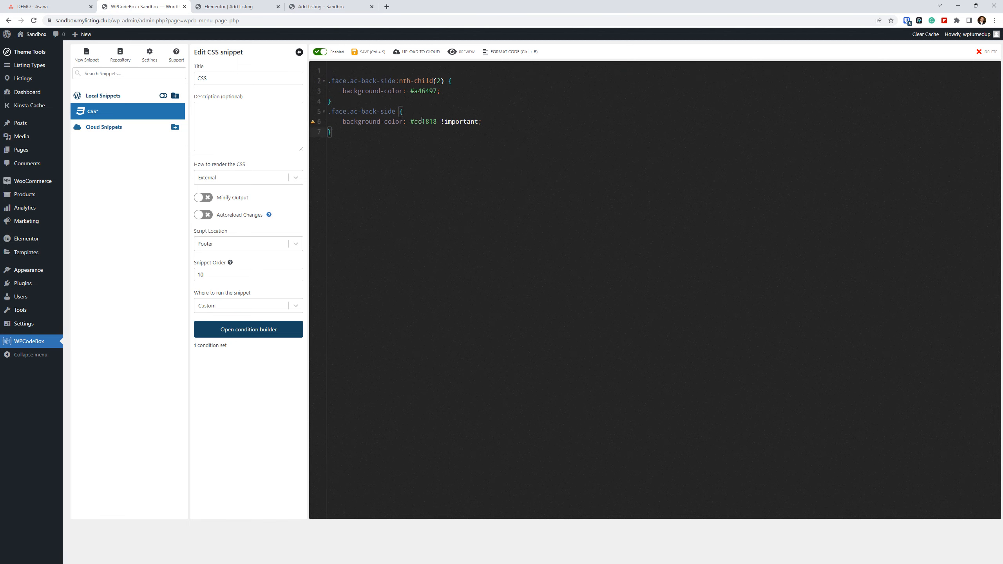
left_click(353, 52)
left_click(331, 5)
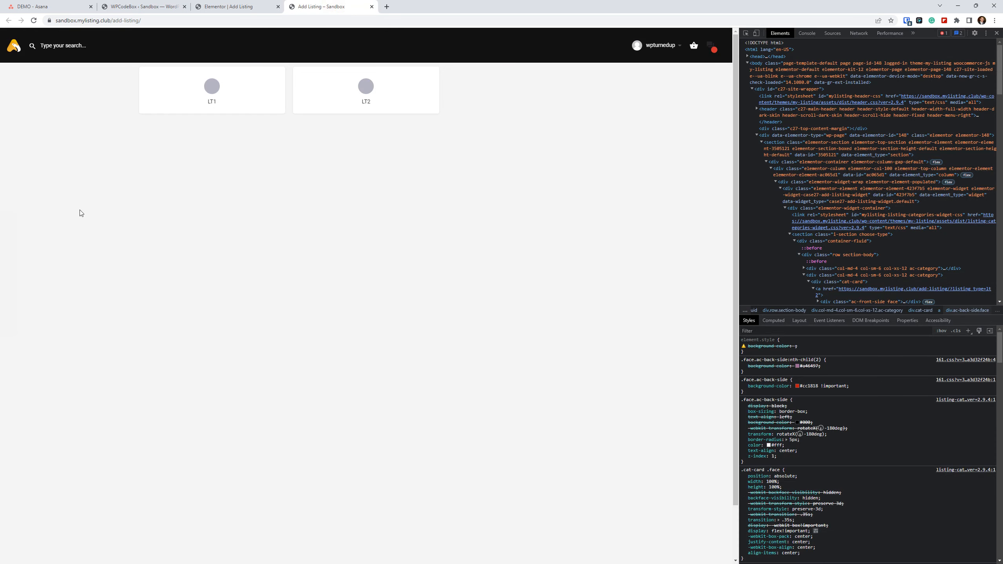
right_click(33, 20)
left_click(59, 50)
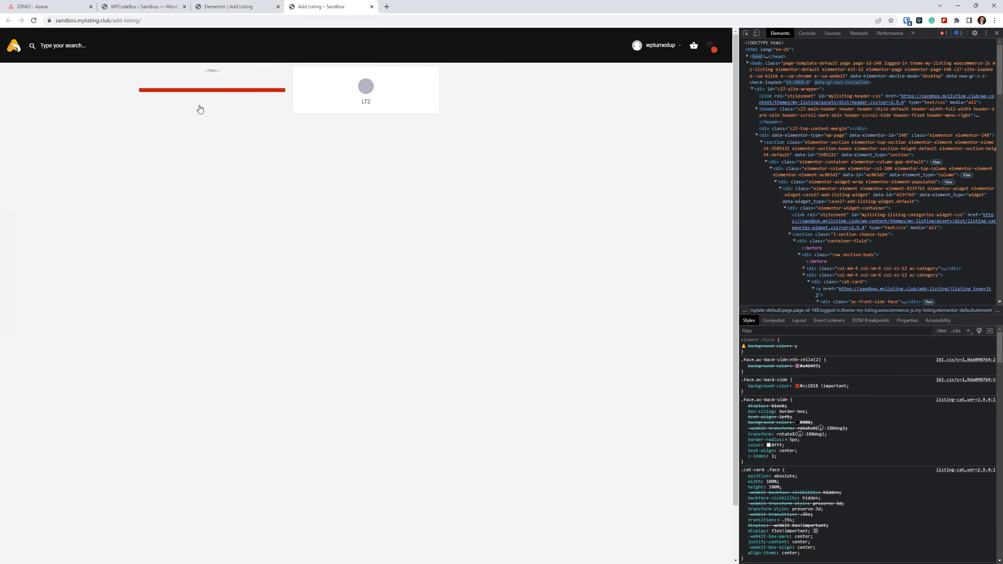
Recheck the snippet and the live page, and return to the Add Listing page in the Elementor editor.
left_click(142, 6)
left_click(319, 5)
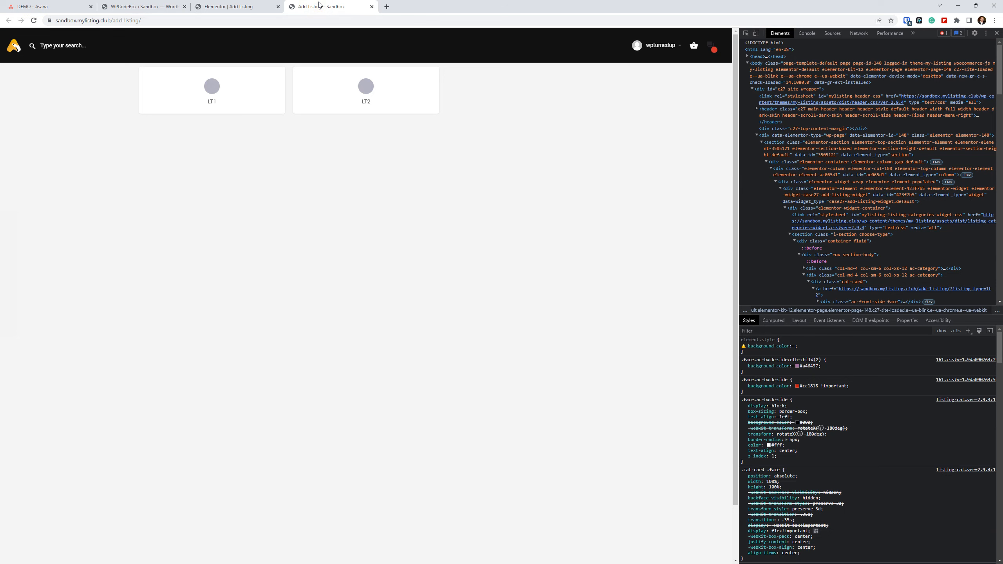
left_click(216, 5)
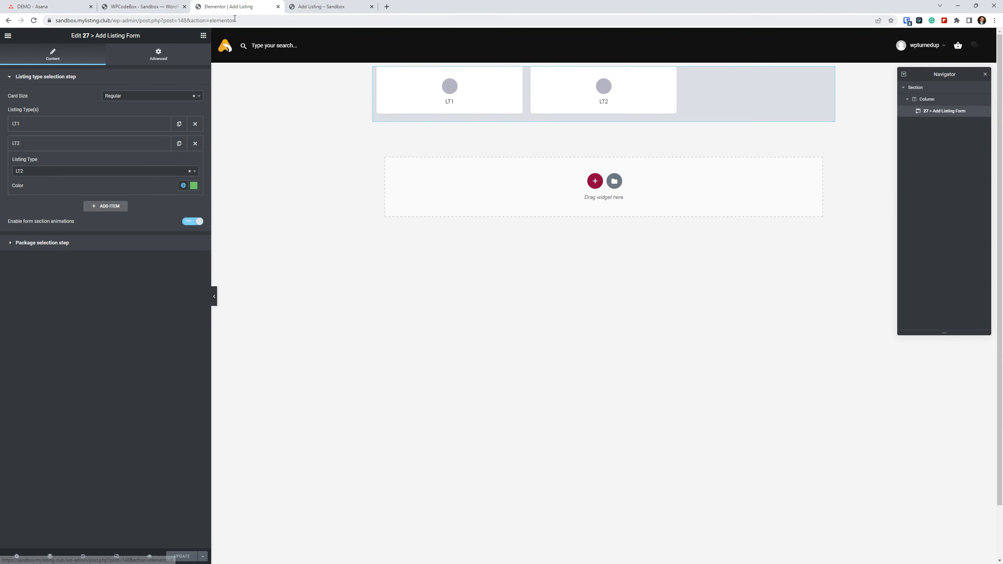
Inspect the LT2 card's ac-front-side and hovering-c elements on the live Add Listing page, and return to the Elementor editor.
left_click(345, 3)
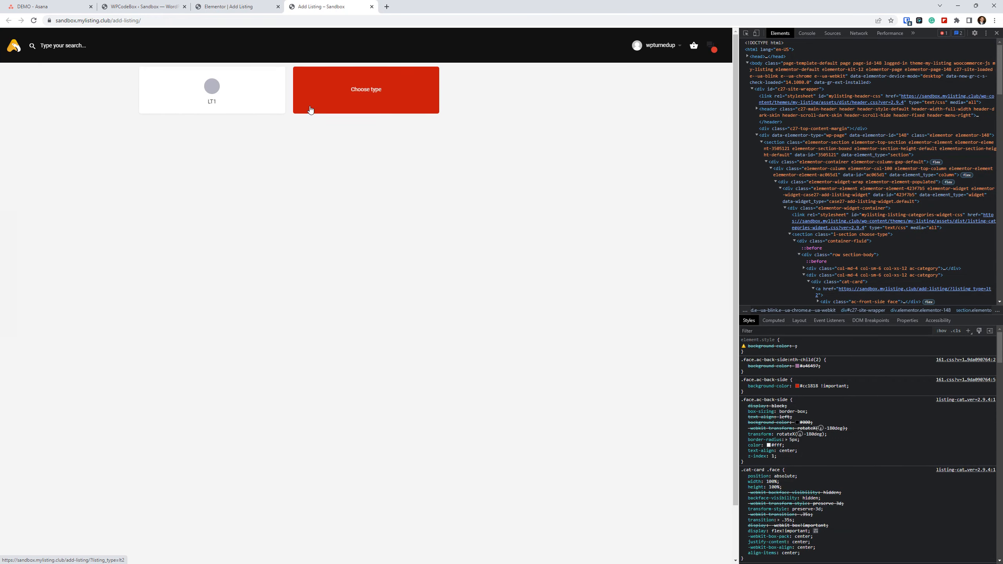
scroll(850, 235, "down", 3)
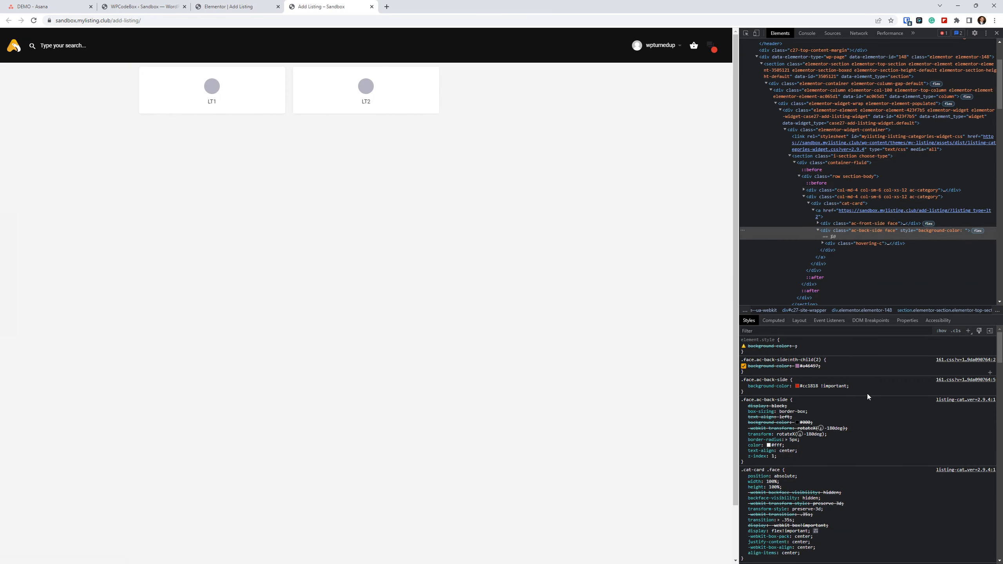
left_click(883, 225)
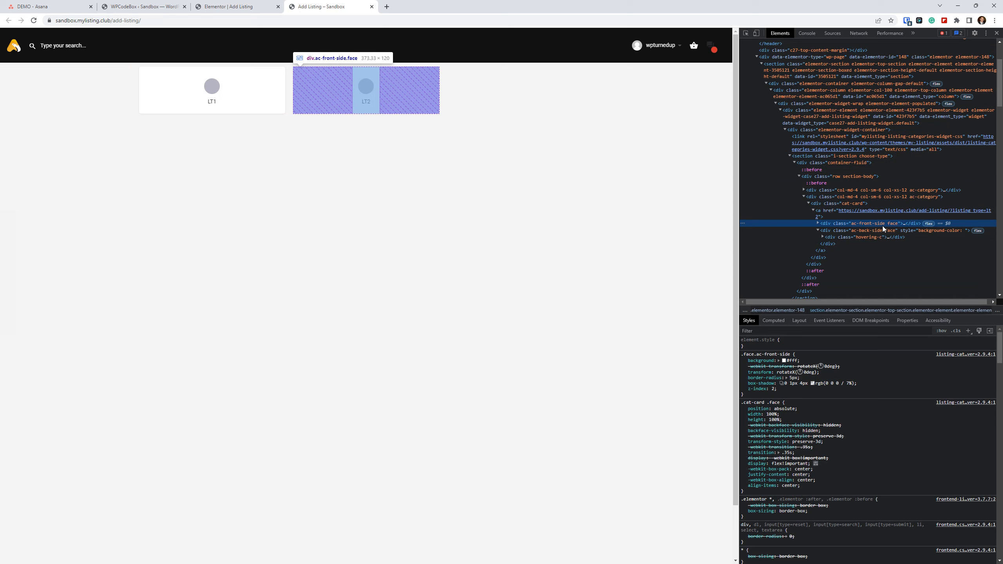
left_click(884, 237)
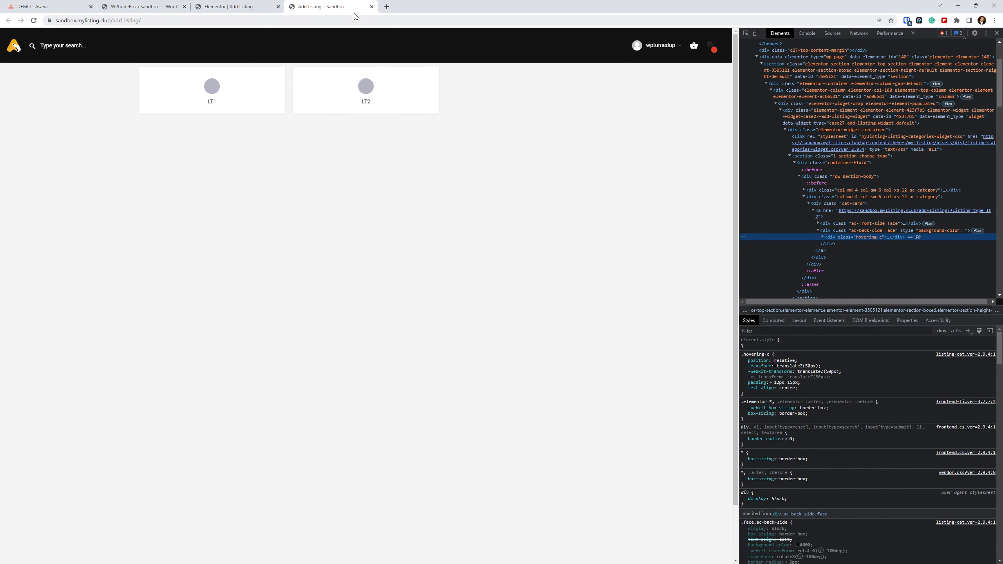
left_click(217, 6)
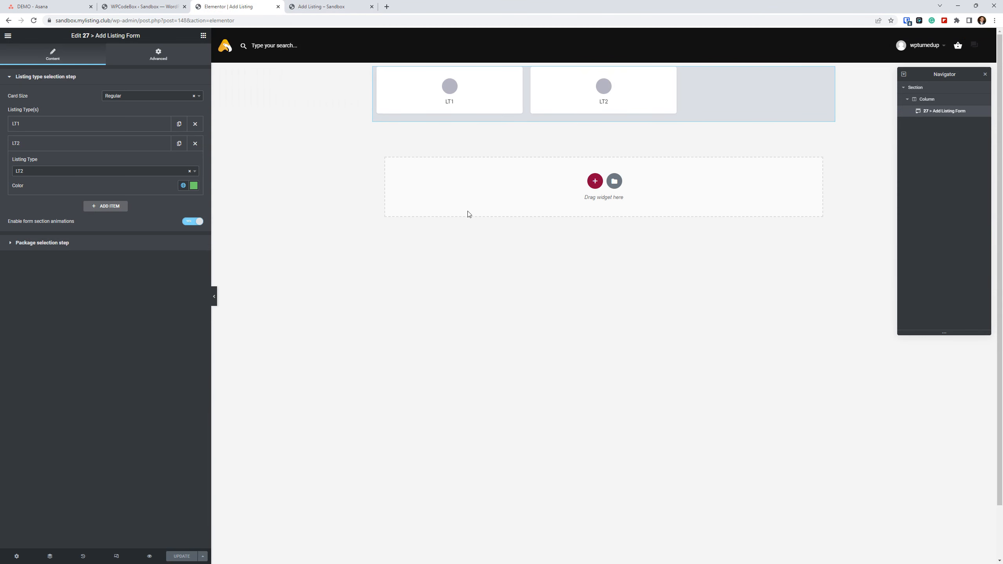
In WPCodeBox, delete all rules from the CSS snippet, save it and disable the snippet.
left_click(135, 6)
left_click_drag(430, 172, 315, 60)
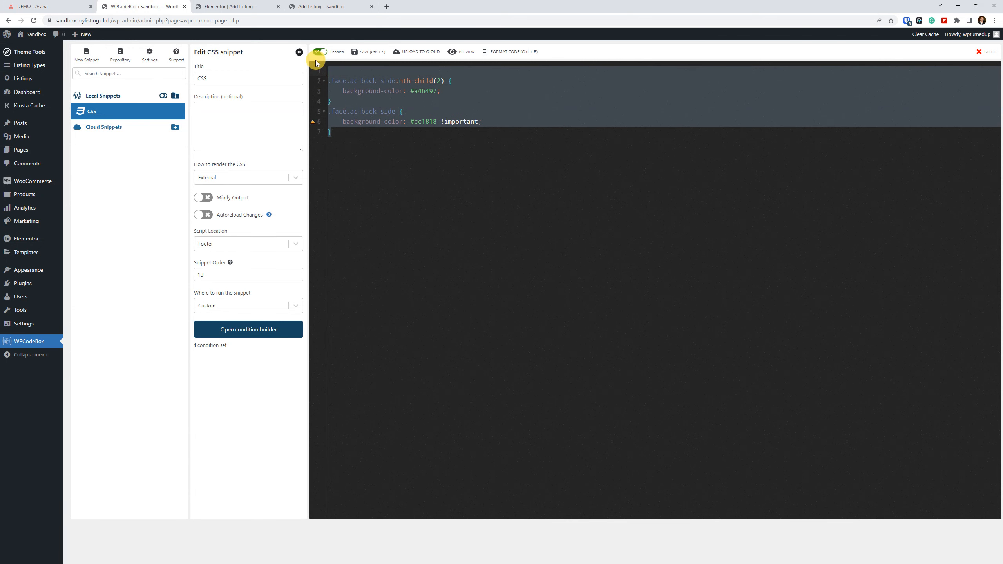
key("BackSpace")
left_click(367, 51)
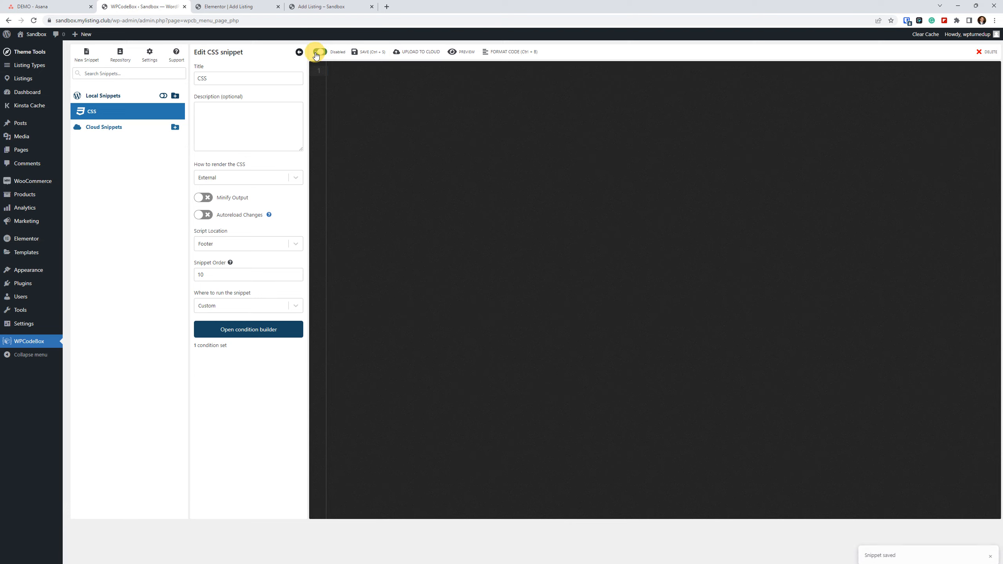
left_click(320, 6)
Return to the Elementor editor and collapse the open LT2 item in the Add Listing Form's listing types.
left_click(233, 7)
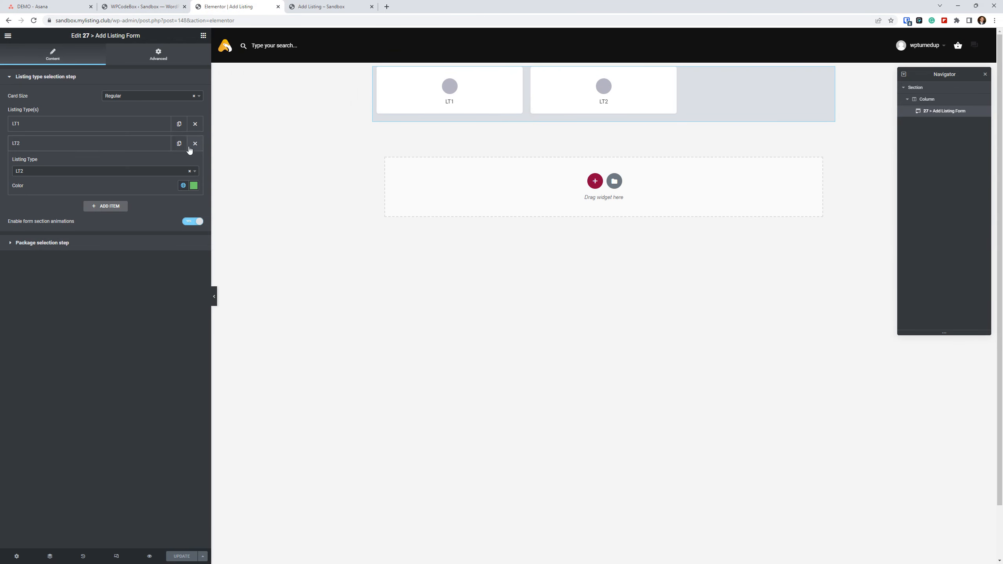
left_click(112, 124)
left_click(113, 124)
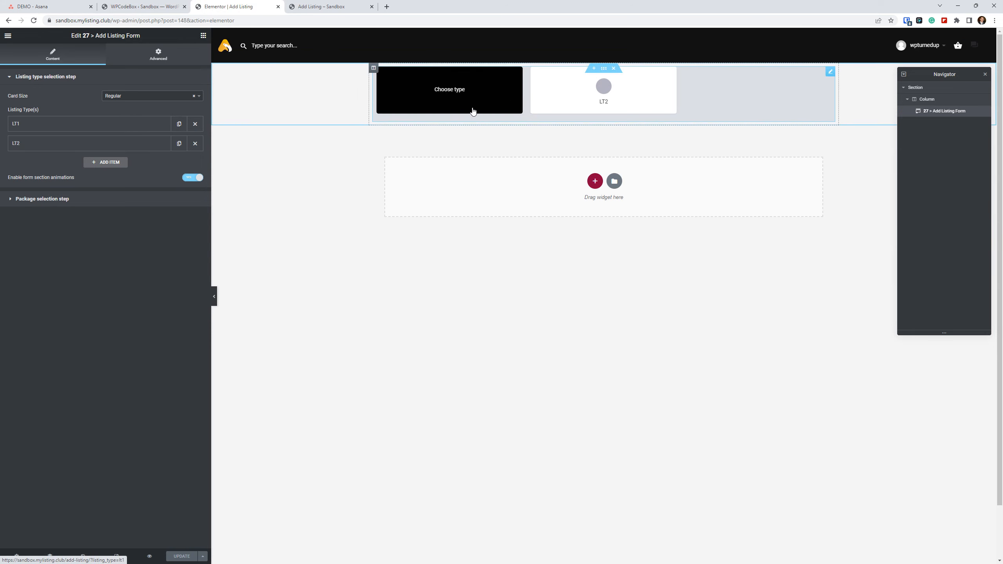
left_click(83, 322)
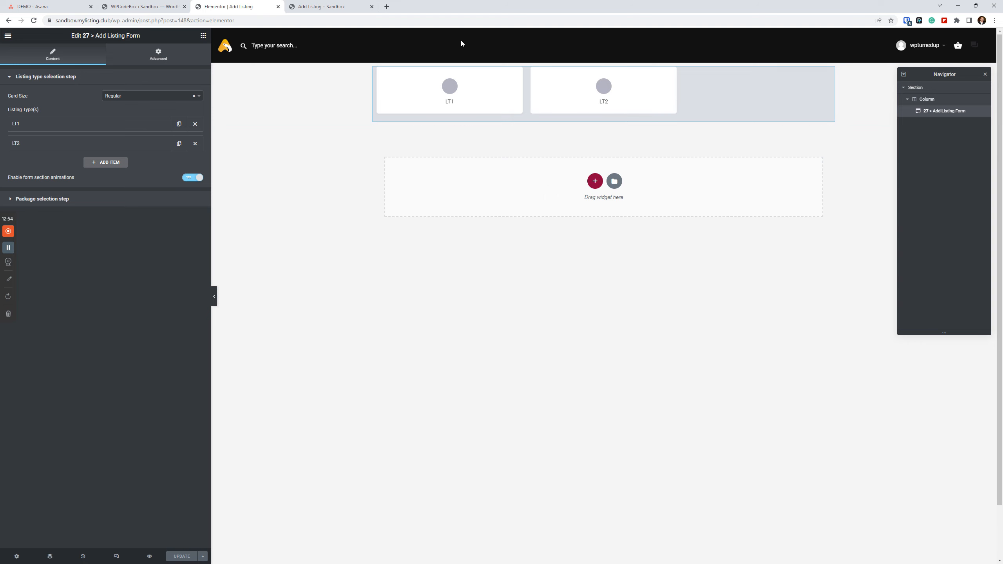
Open the Get Started page of vow.mylisting.club in a new browser tab.
left_click(389, 4)
type("vow")
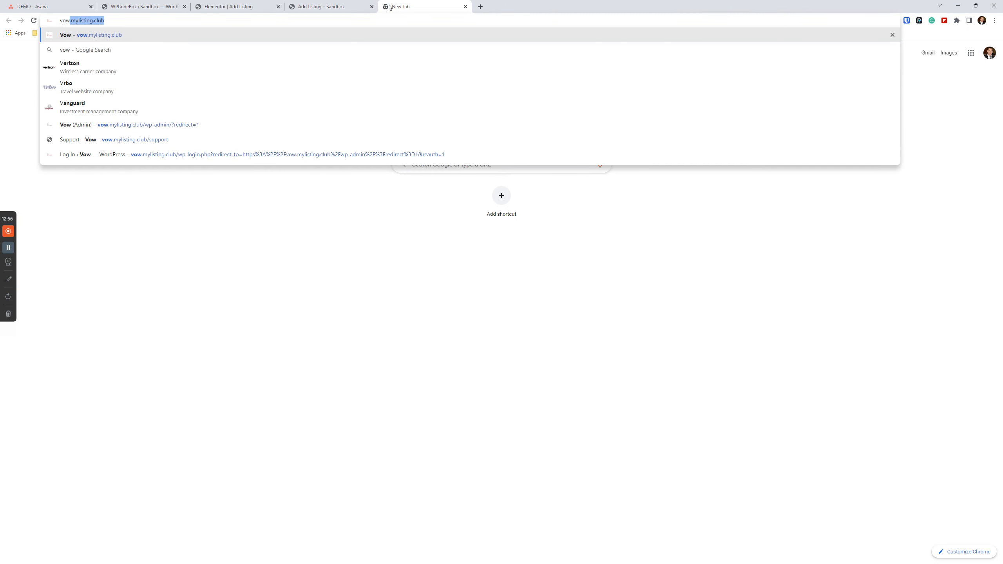
key("Return")
left_click(162, 21)
type("/get")
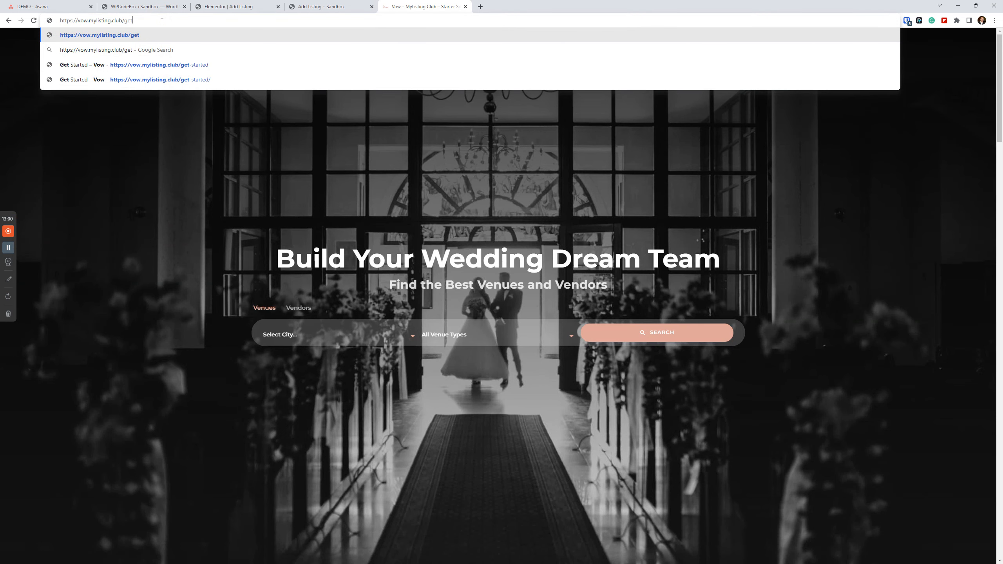
key("Down")
key("Down")
key("Return")
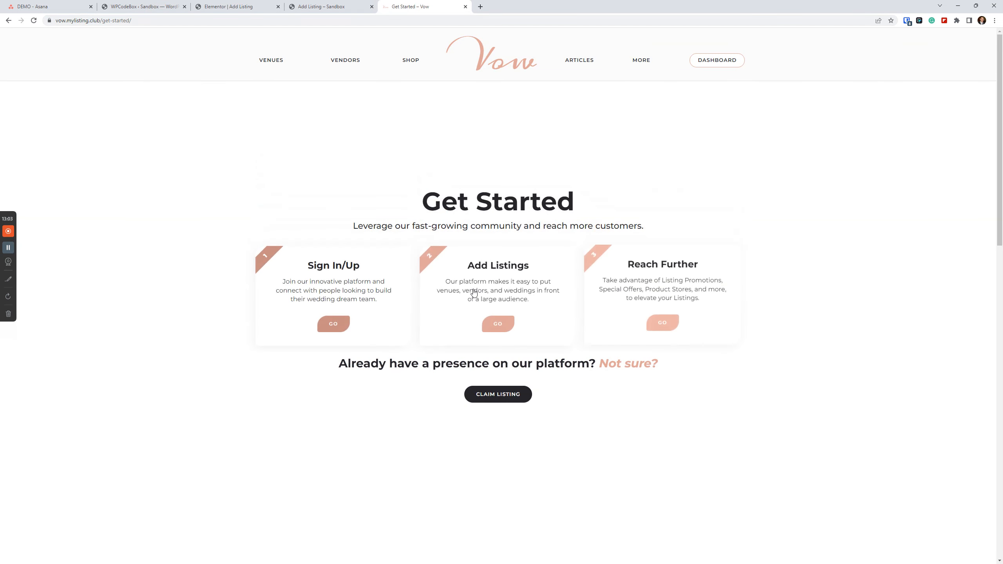
Find the Choose Your Listing Type section on the Get Started page and open the Venue card.
scroll(445, 265, "down", 9)
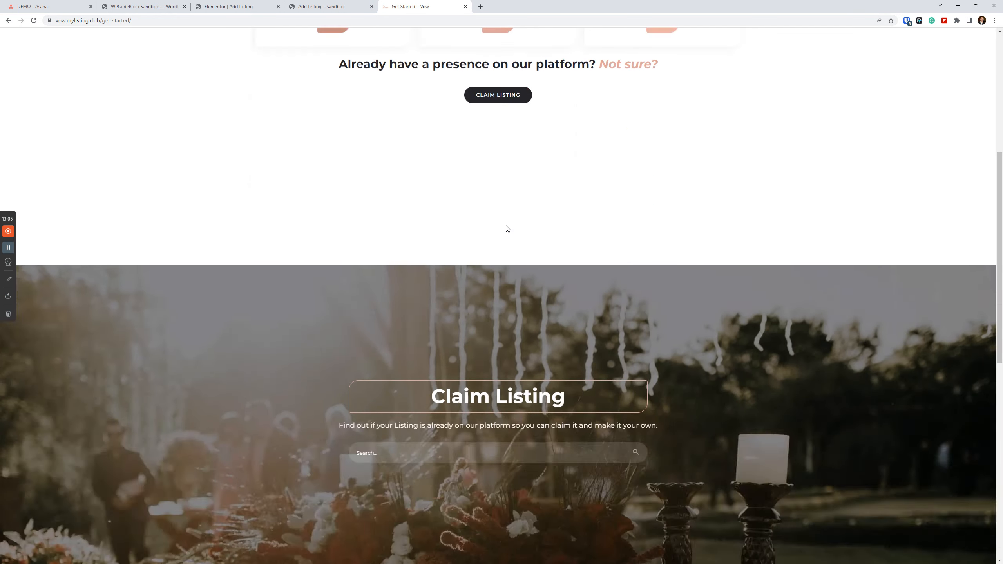
scroll(518, 235, "down", 11)
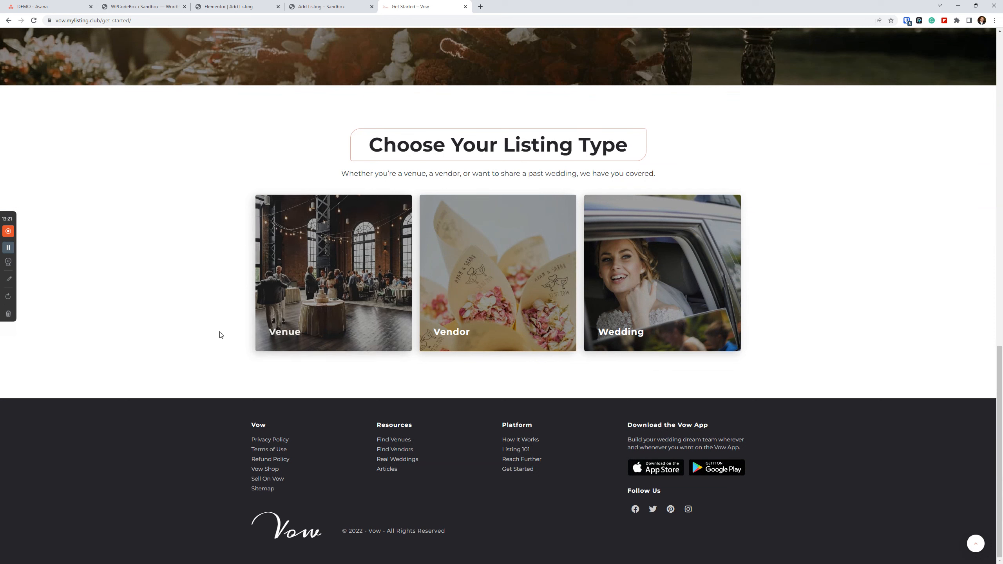
right_click(300, 328)
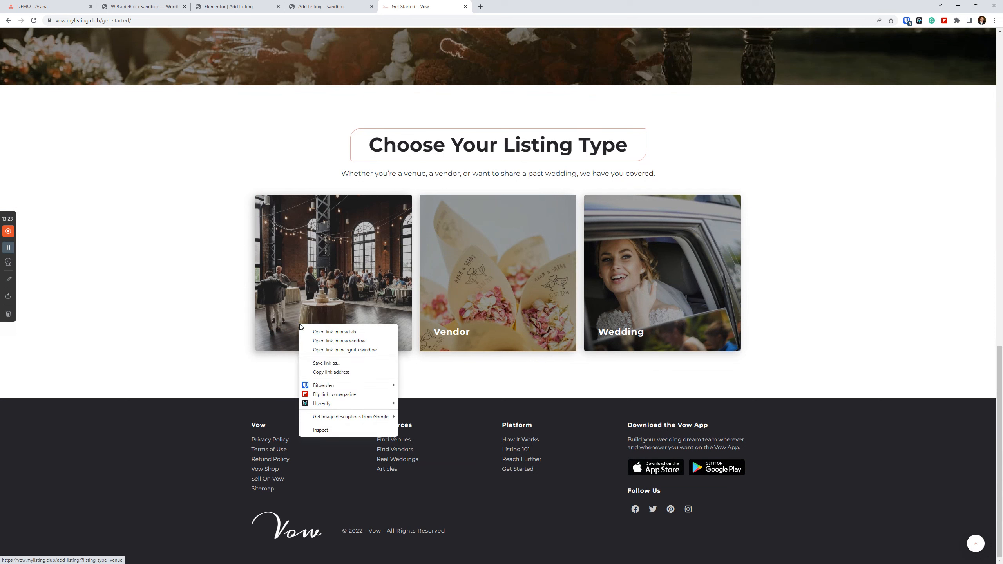
left_click(297, 279)
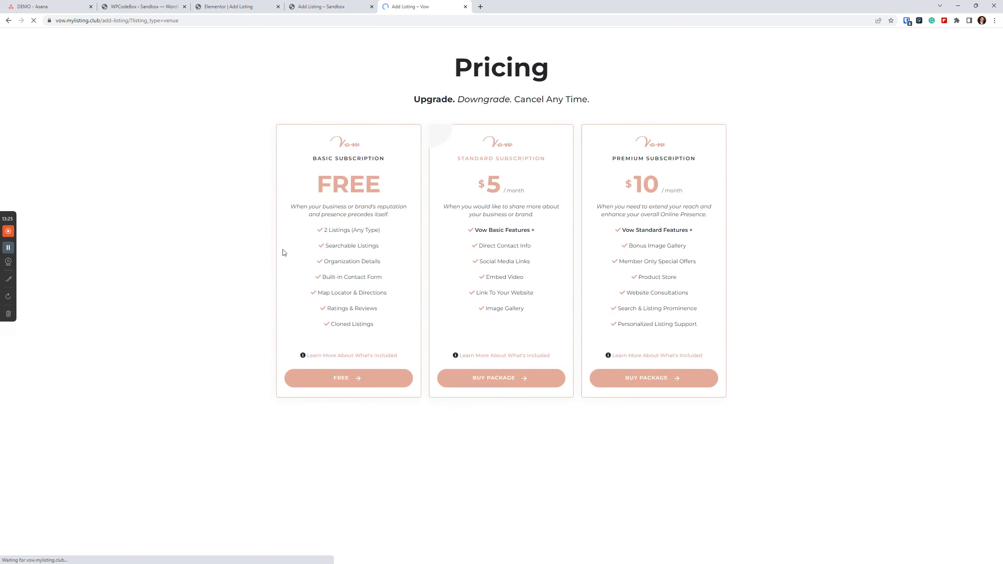
Highlight the add-listing/?listing_type=venue part of the Vow pricing page's address.
left_click(157, 20)
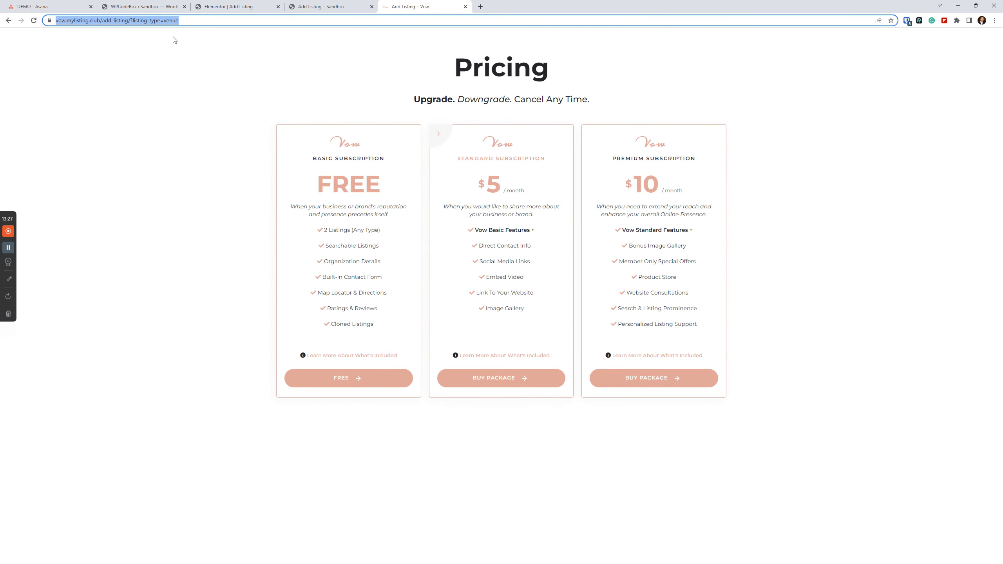
left_click(175, 20)
left_click_drag(198, 20, 120, 20)
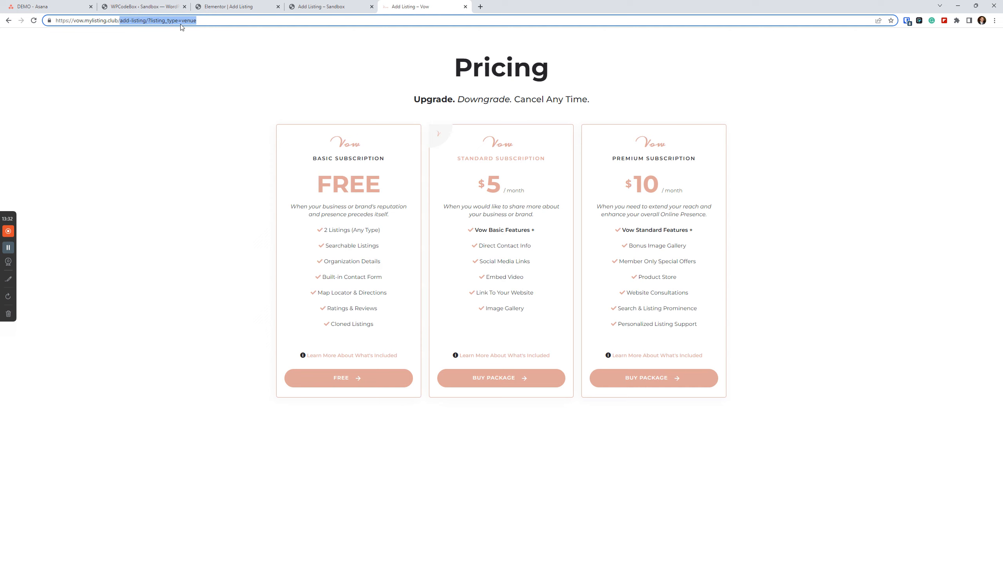
left_click_drag(218, 19, 119, 20)
Choose the LT1 card on the sandbox Add Listing page and close the developer tools.
left_click(253, 5)
left_click(410, 7)
left_click(319, 7)
left_click(213, 97)
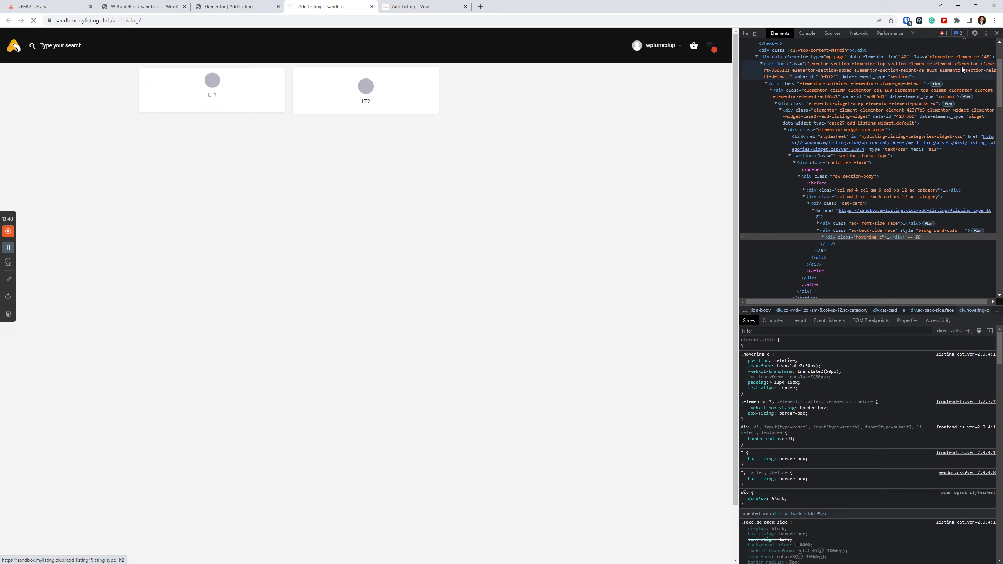
left_click(997, 32)
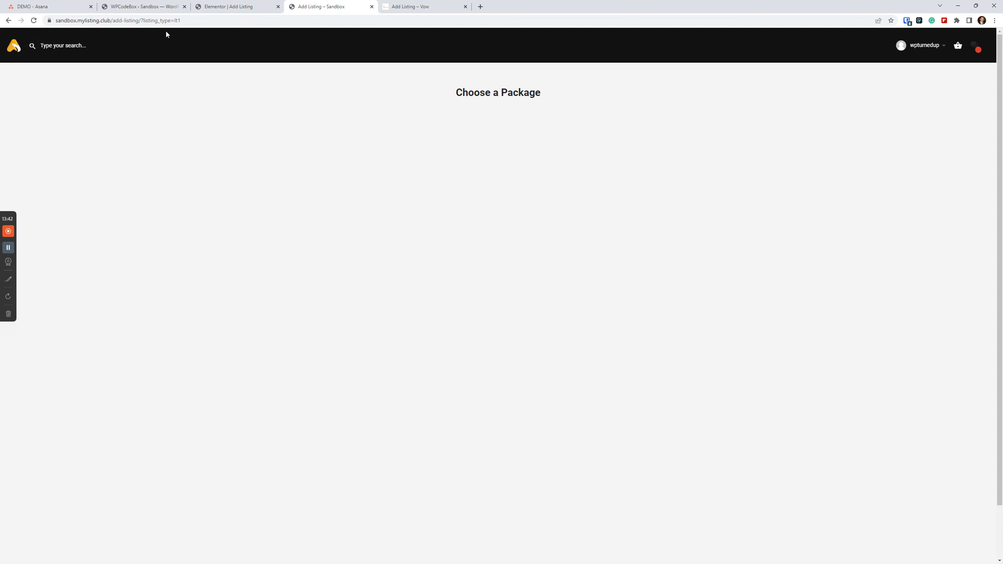
Highlight the add-listing/?listing_type=lt1 part of the package page's address and copy the full URL.
left_click(186, 21)
left_click_drag(198, 21, 130, 20)
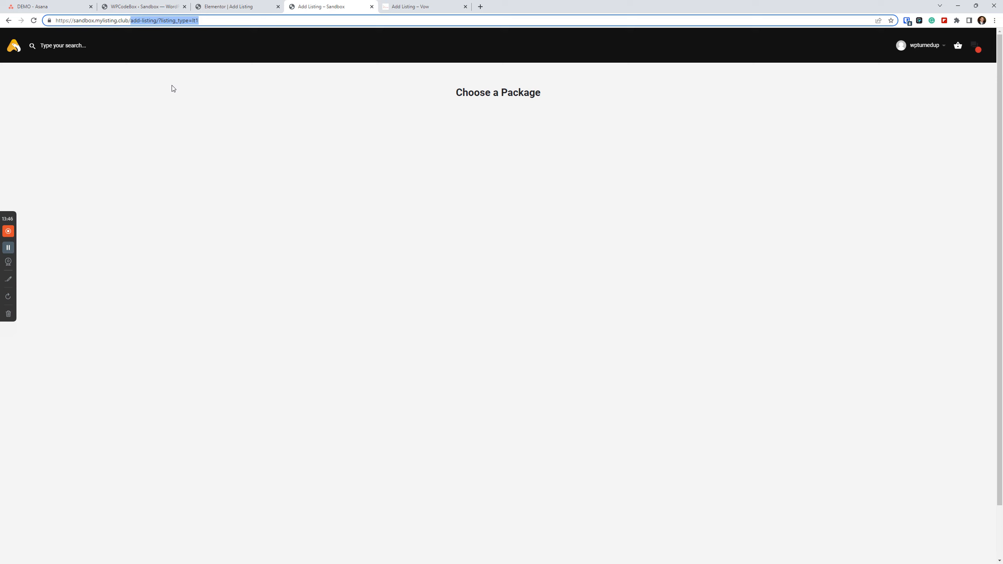
triple_click(199, 21)
right_click(194, 21)
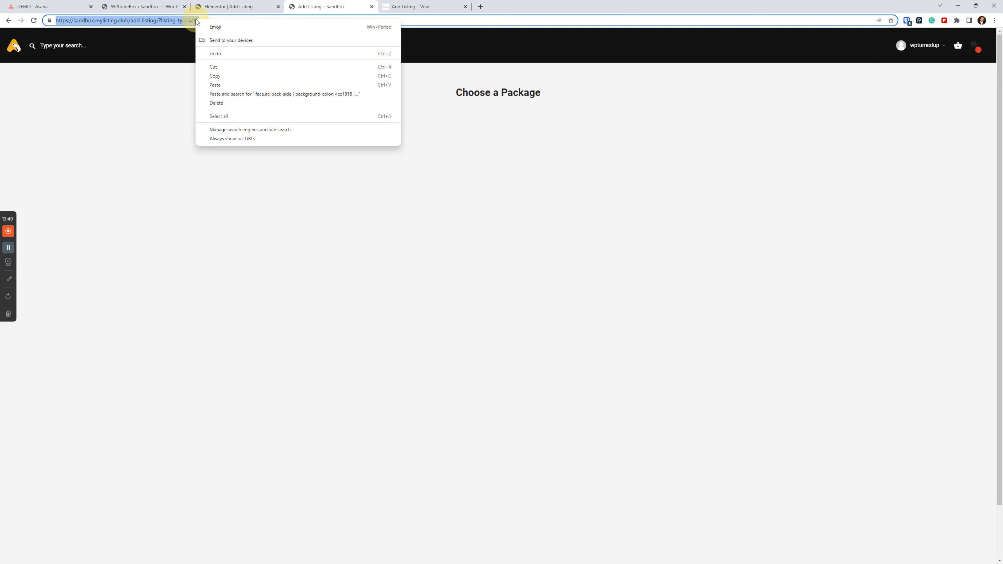
left_click(218, 74)
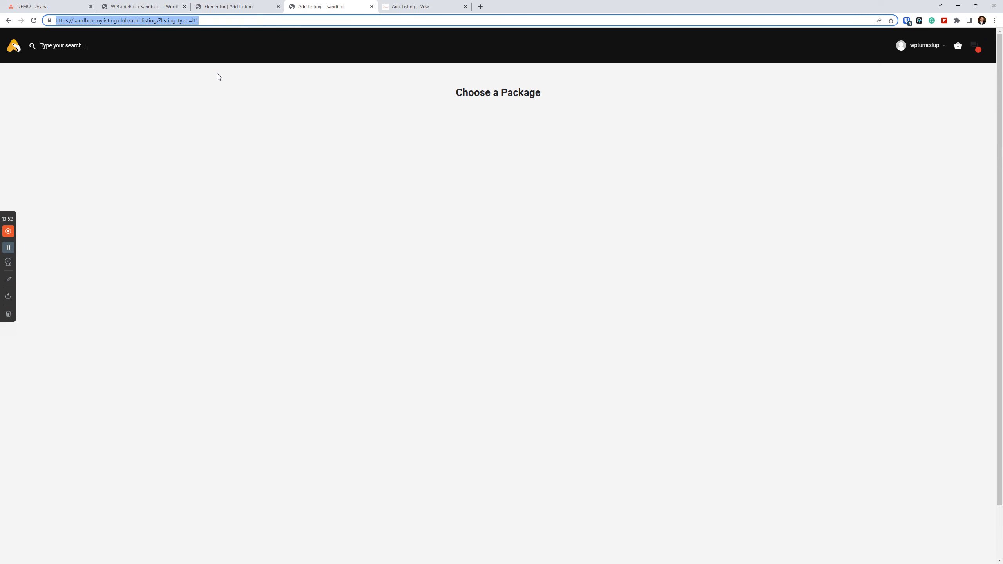
Go back to Vow's Get Started page, review its listing type cards, and return to the Elementor editor.
left_click(399, 7)
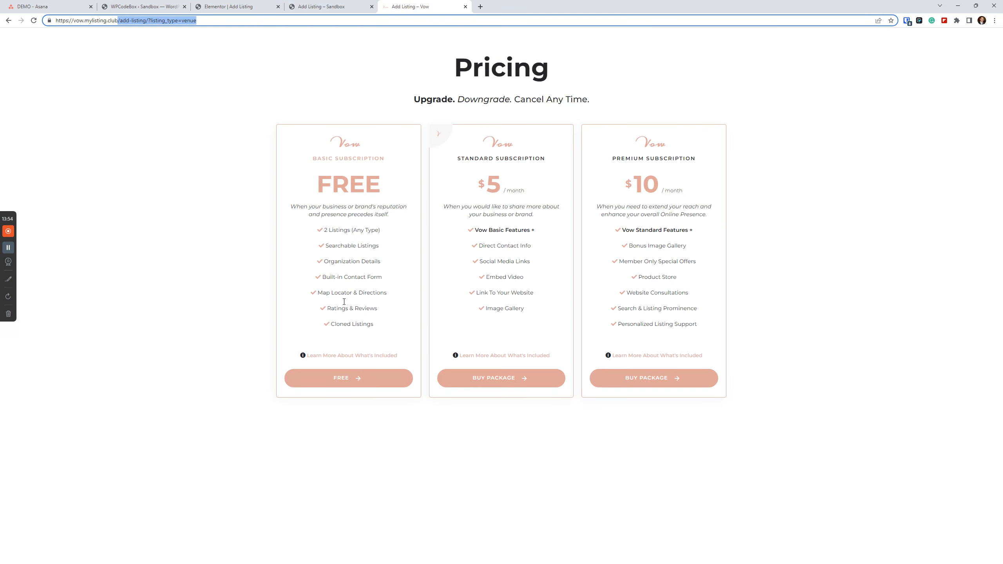
left_click(9, 20)
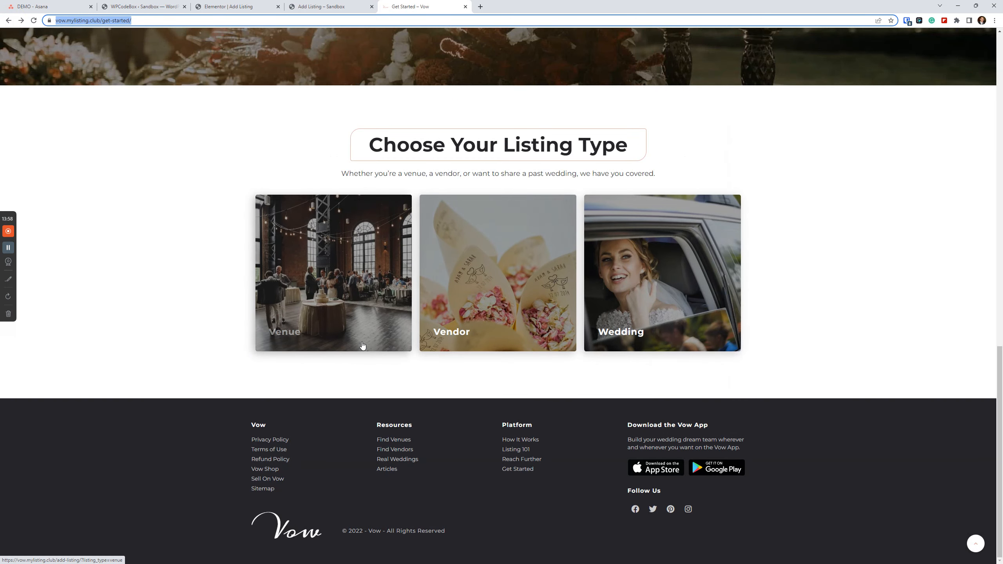
scroll(366, 267, "up", 10)
left_click(321, 6)
left_click(245, 3)
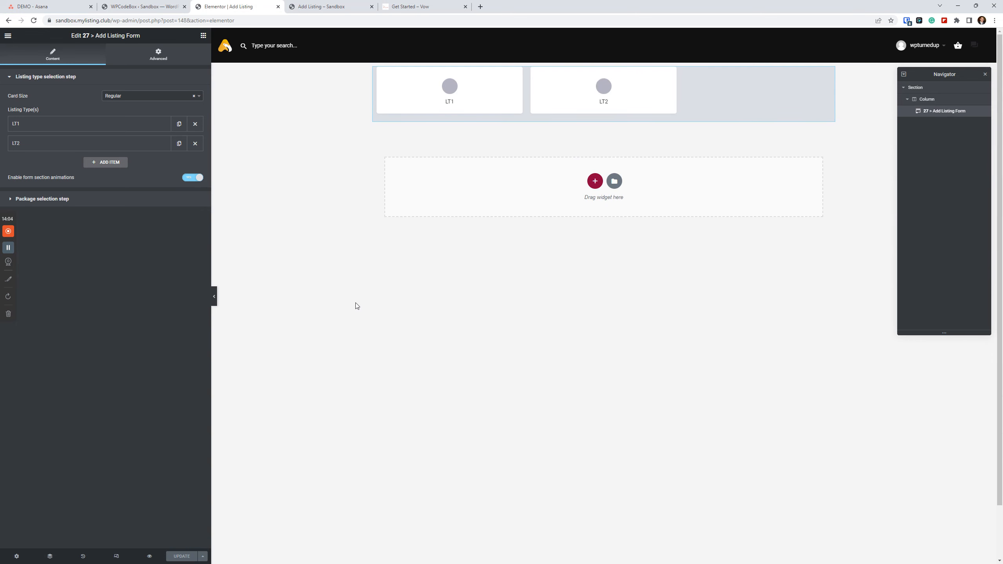
Compare the Add Listing Form widget in Elementor with Vow's Get Started page and the LT1 Choose a Package page.
left_click(659, 309)
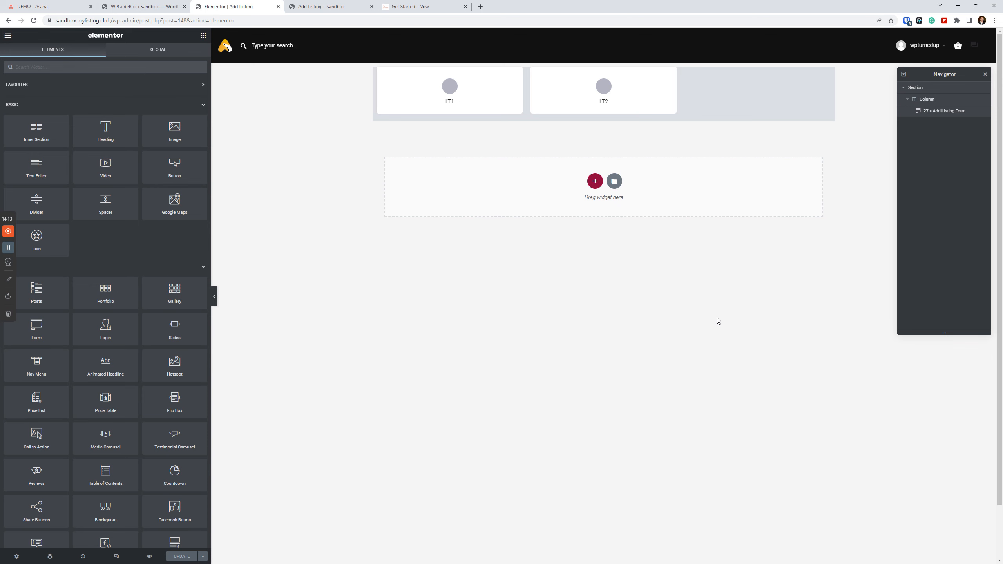
left_click(411, 6)
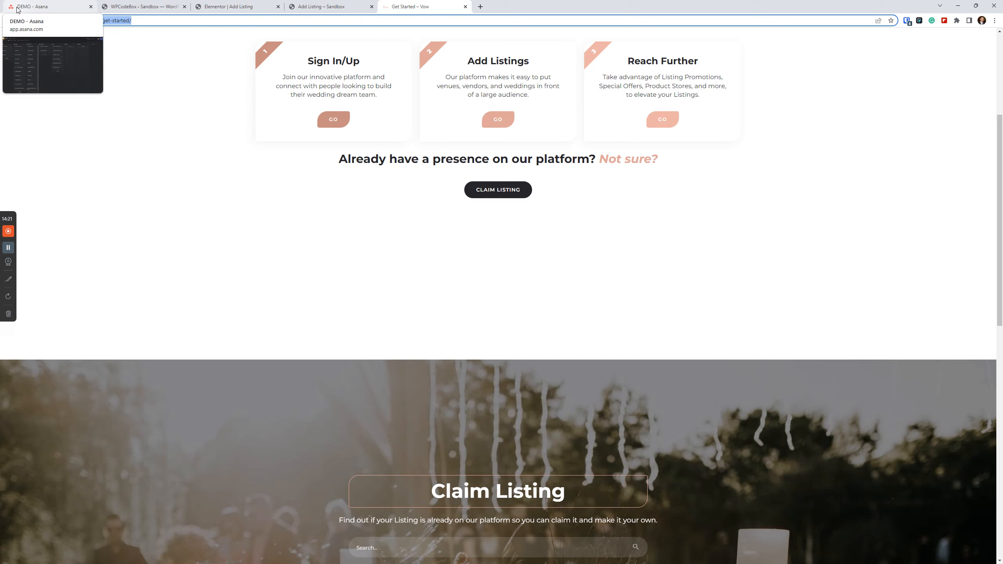
left_click(257, 6)
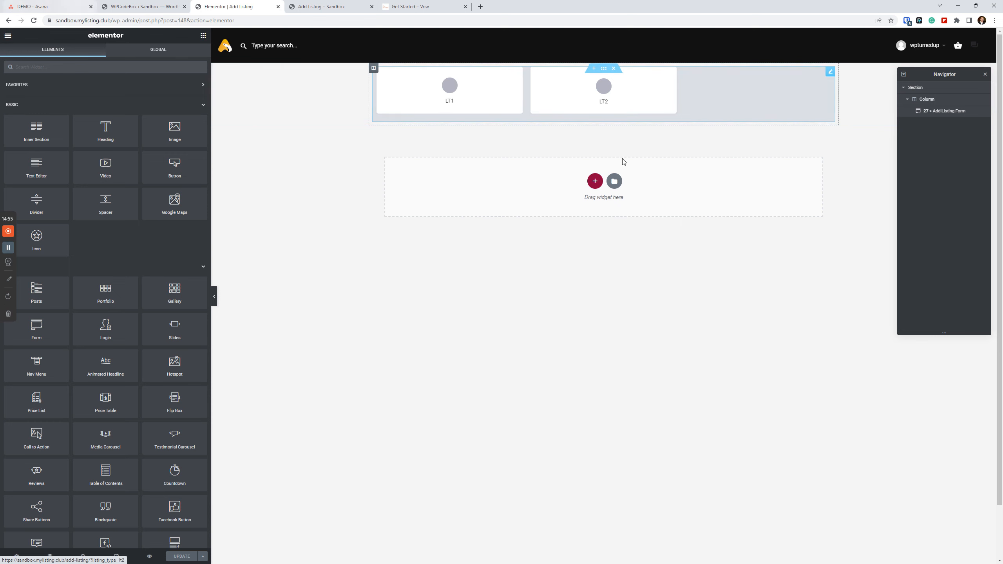
left_click(695, 100)
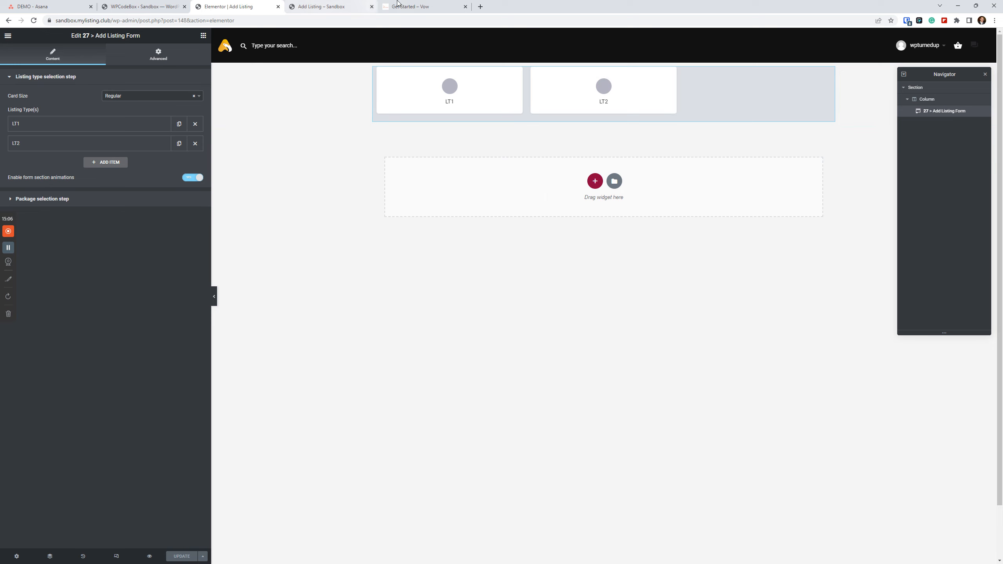
left_click(410, 7)
left_click(337, 5)
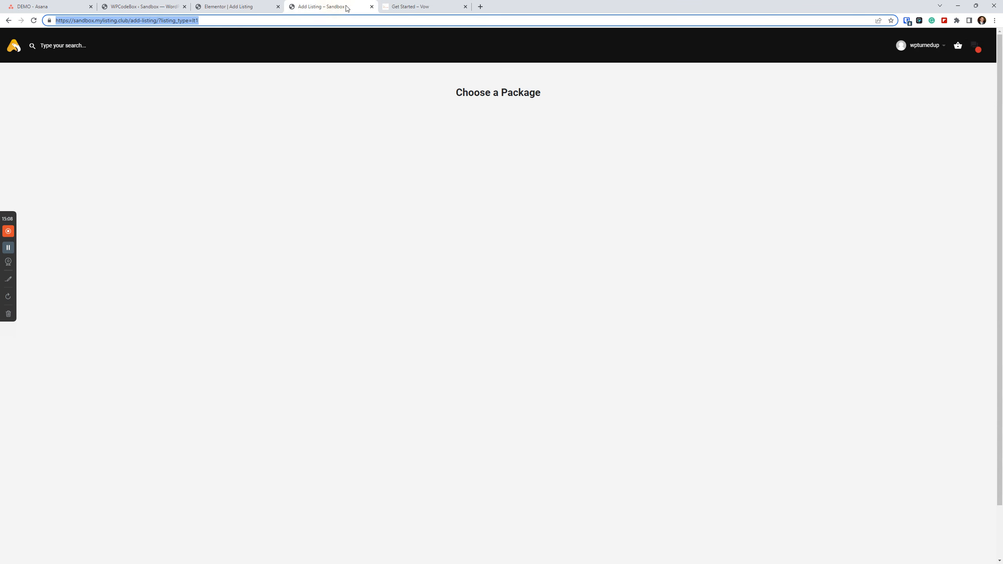
From the sandbox's WordPress admin, open the Add new product page in a new tab and switch to it.
left_click(139, 6)
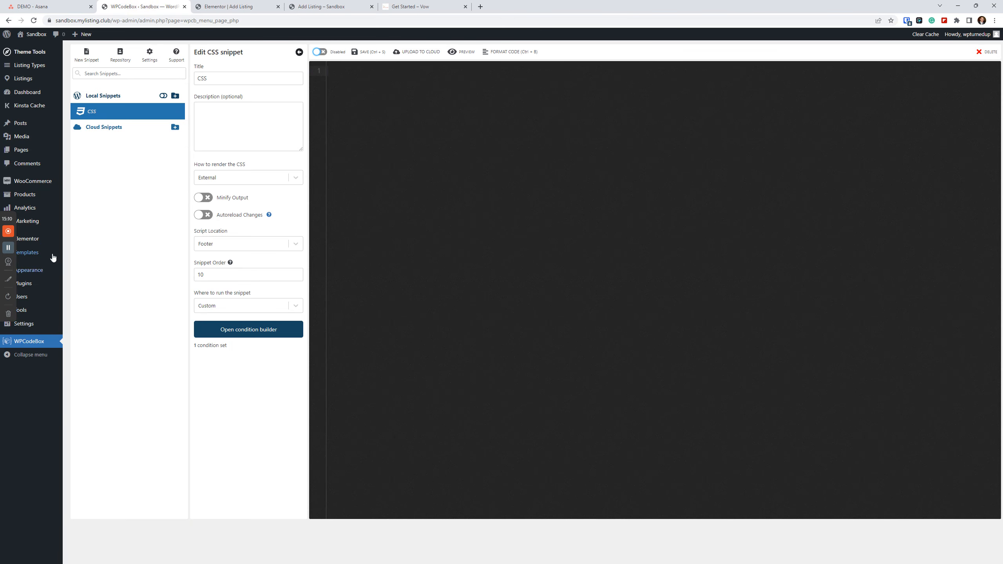
mouse_move(48, 251)
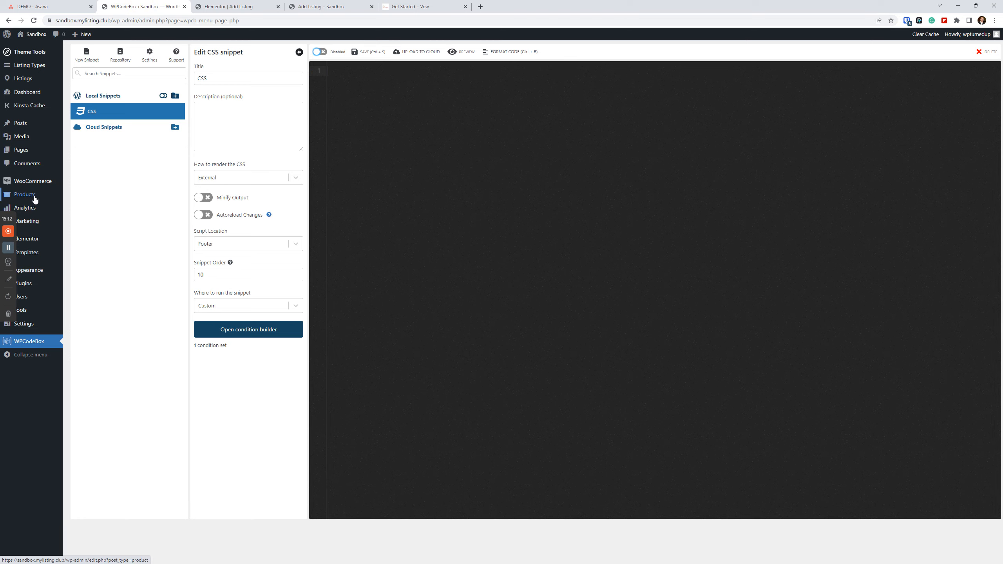
mouse_move(33, 196)
right_click(84, 207)
left_click(115, 210)
left_click(221, 5)
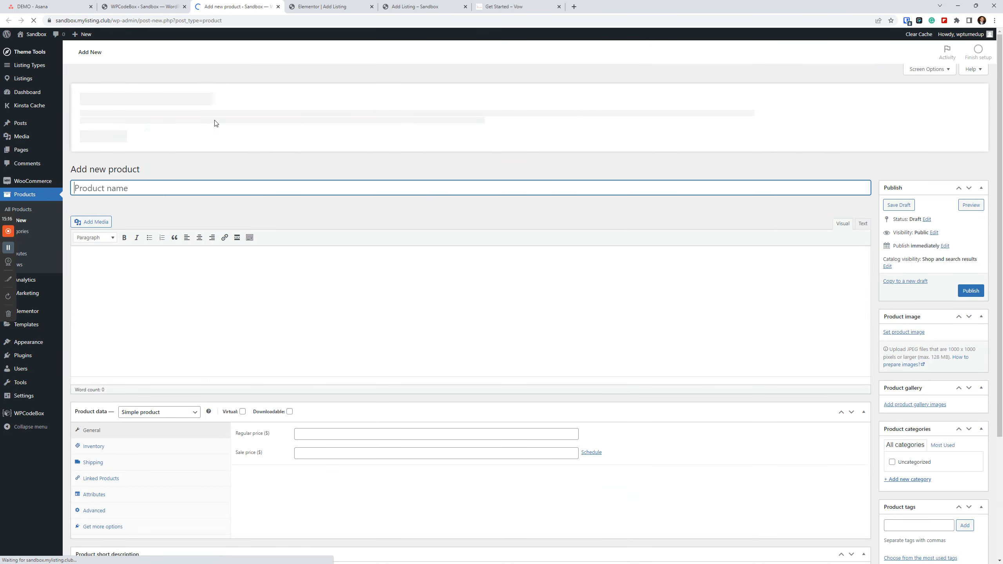
Name the new product Listing Package and set its product type to Listing Package.
type("Listing Package")
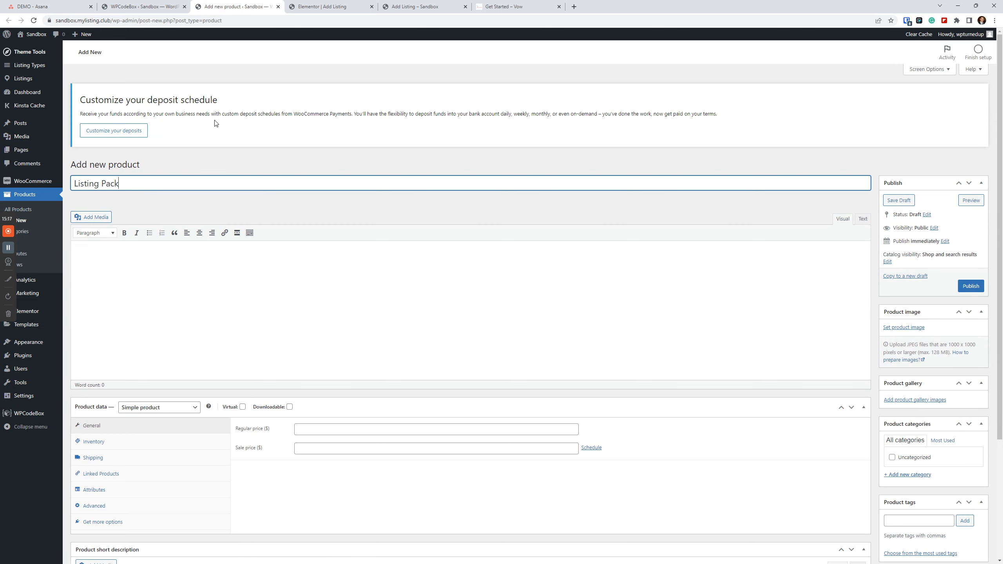
scroll(235, 314, "down", 1)
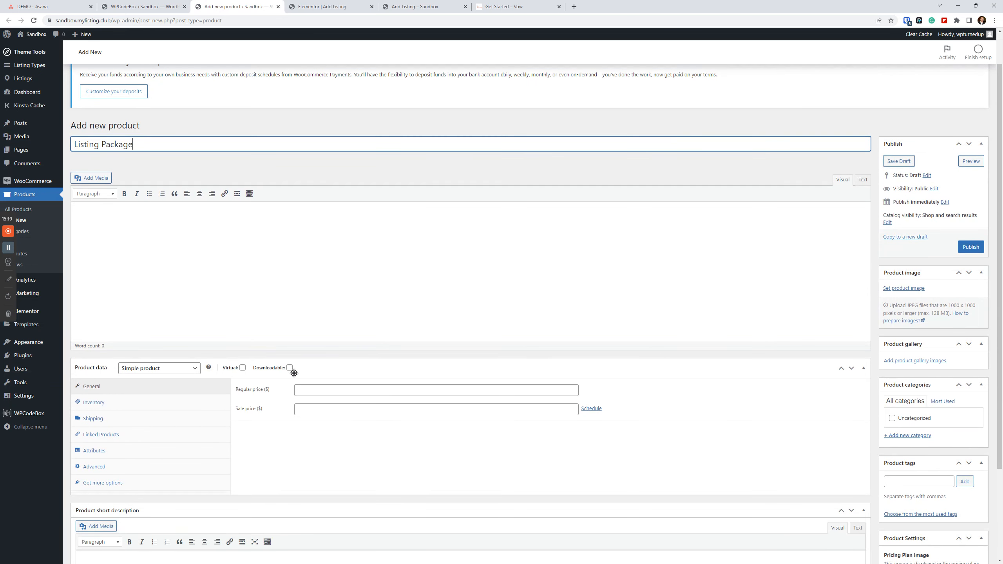
left_click(149, 376)
left_click(150, 376)
left_click(146, 427)
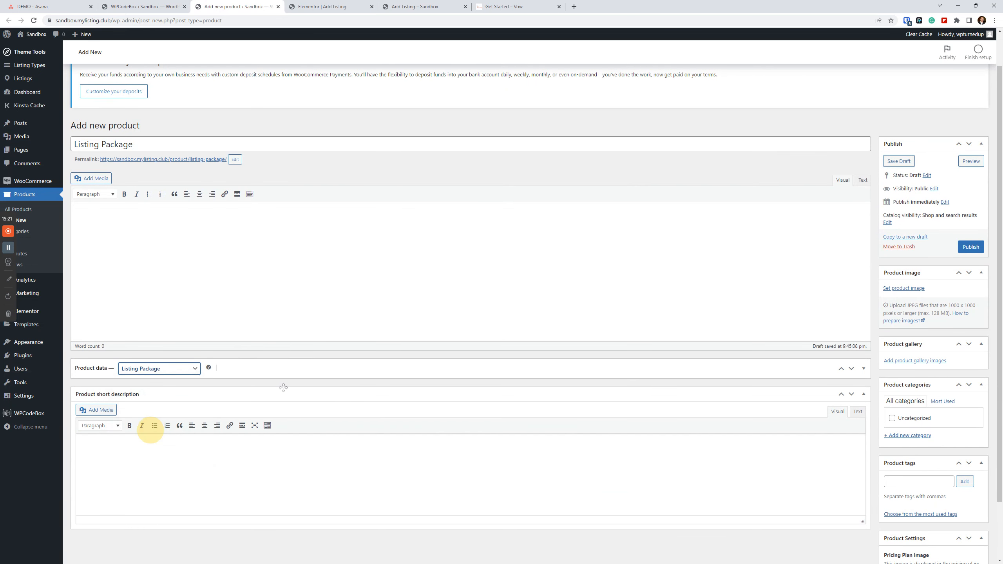
Set the Listing Package product's regular price to 0 and publish it.
left_click(310, 372)
left_click(308, 391)
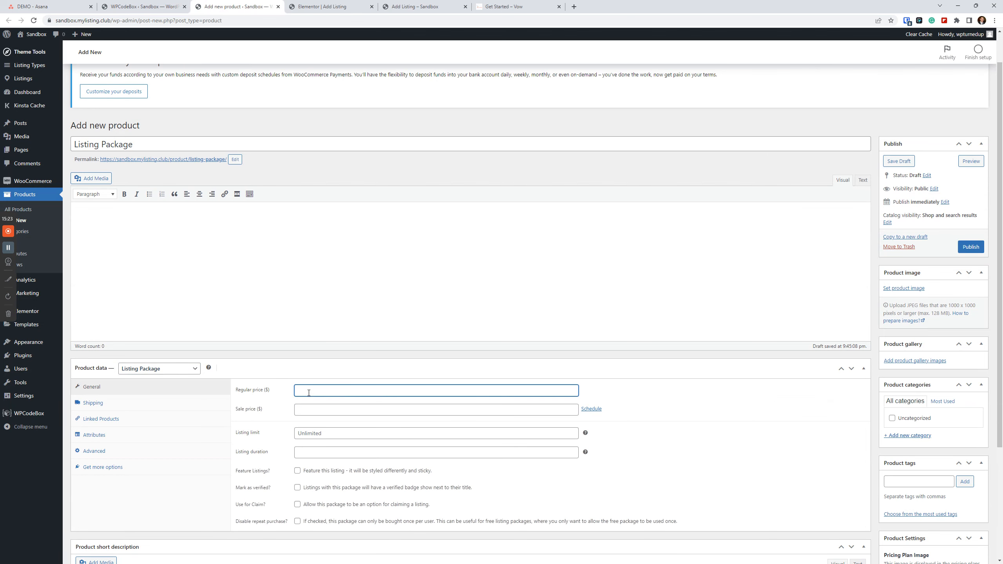
type("0")
left_click(971, 247)
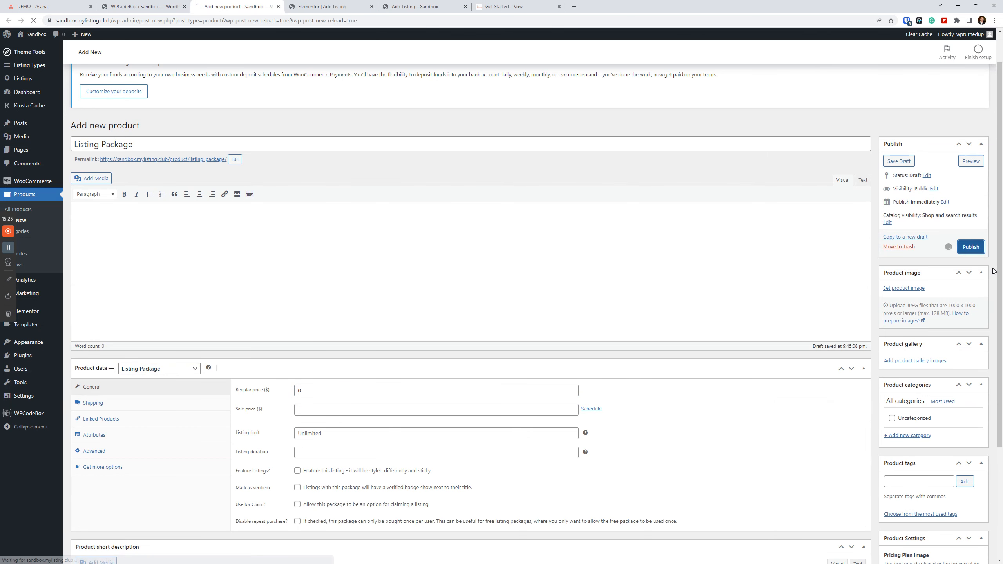
Reload the LT1 Choose a Package page to check its packages, and return to the product editor.
left_click(434, 6)
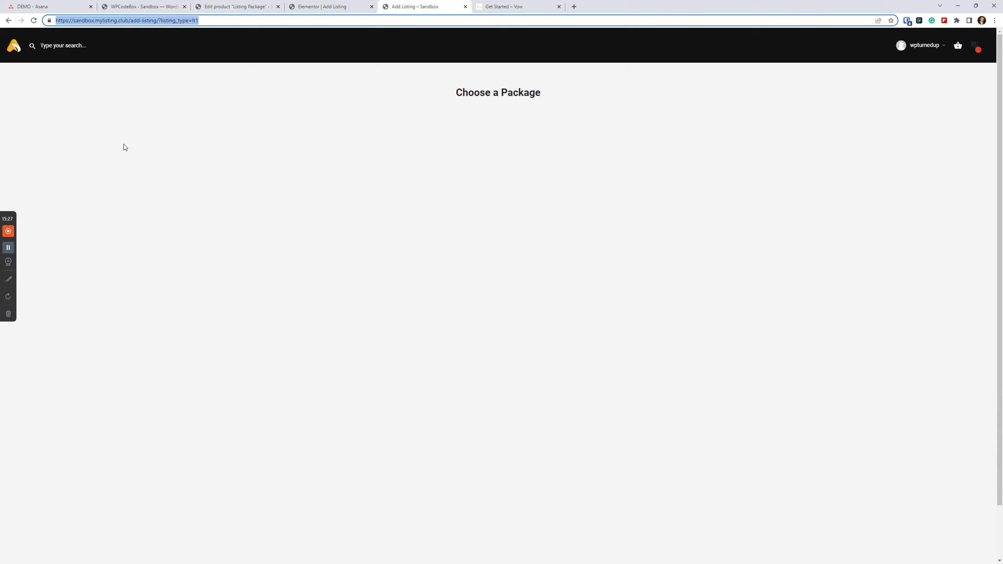
left_click(34, 21)
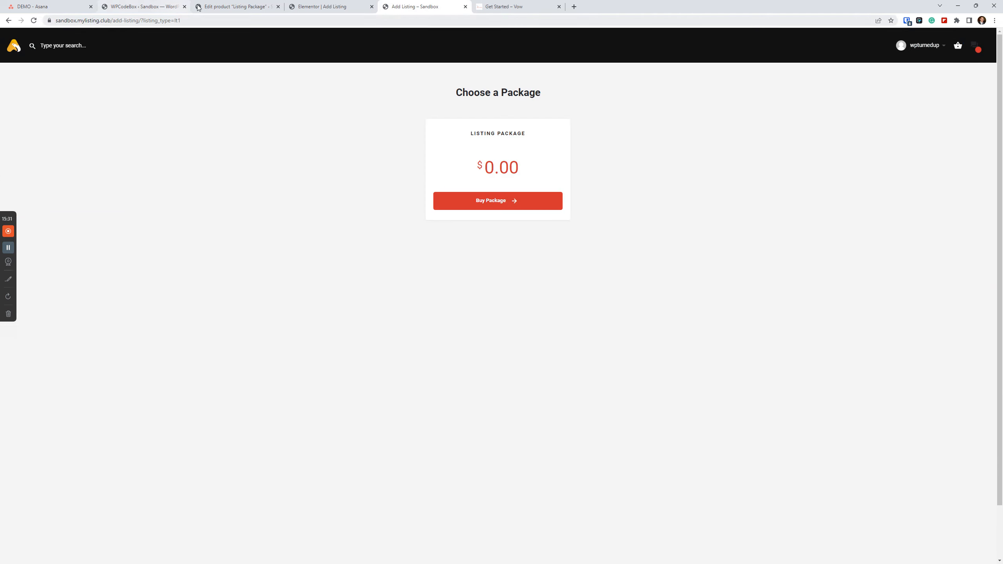
left_click(237, 6)
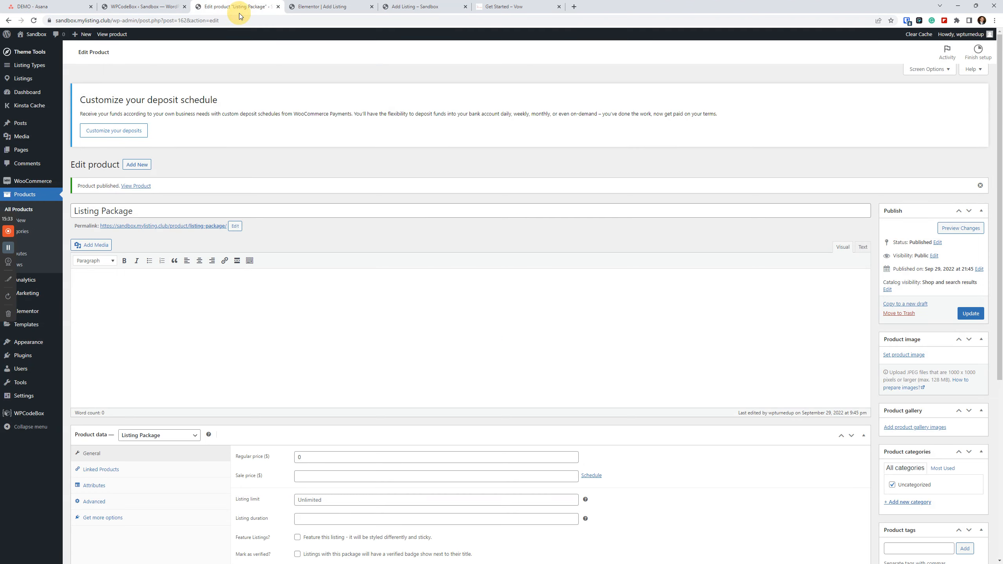
Open the LT1 listing type for editing and go through the preset fields in its Fields section.
left_click(30, 68)
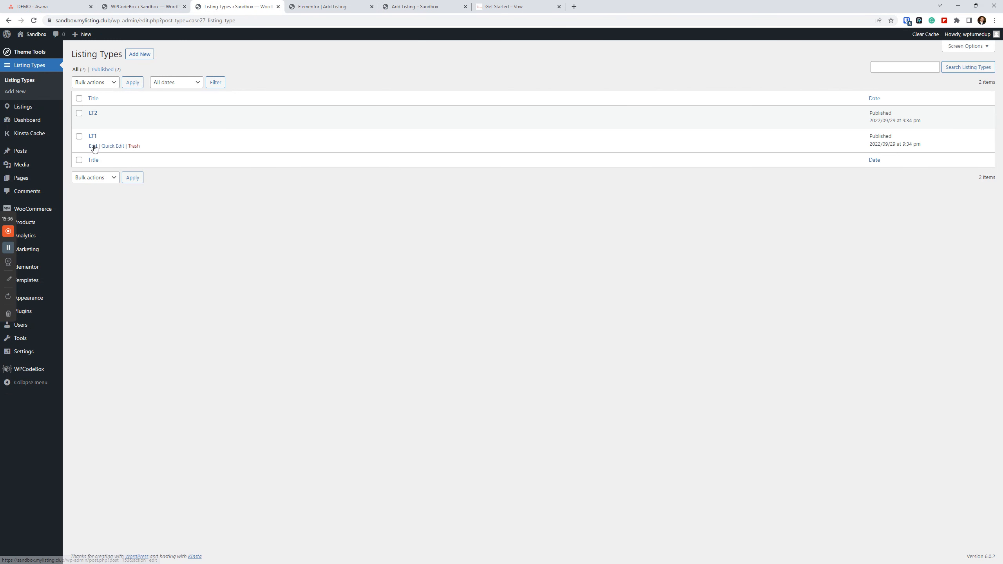
left_click(94, 147)
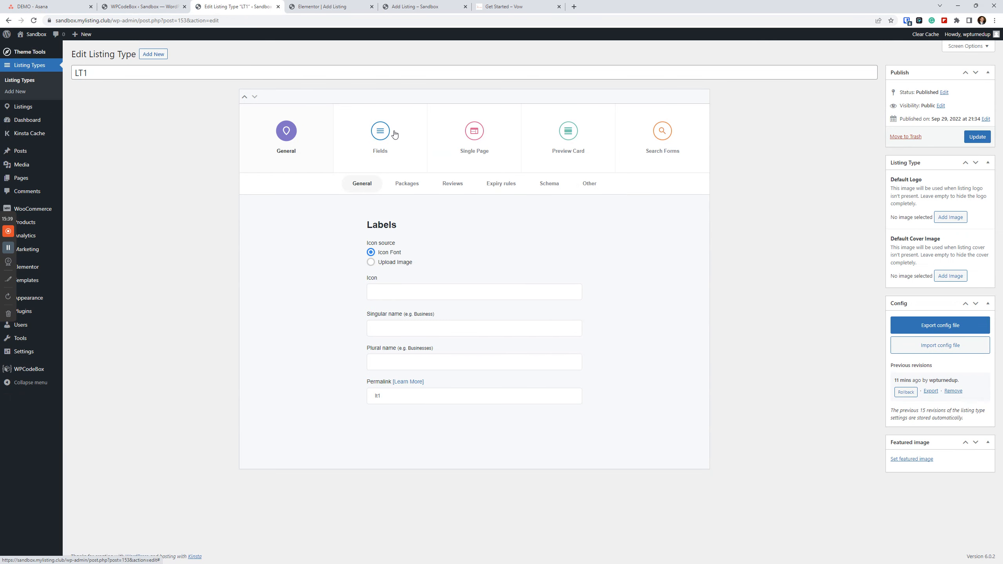
left_click(394, 132)
scroll(617, 375, "down", 5)
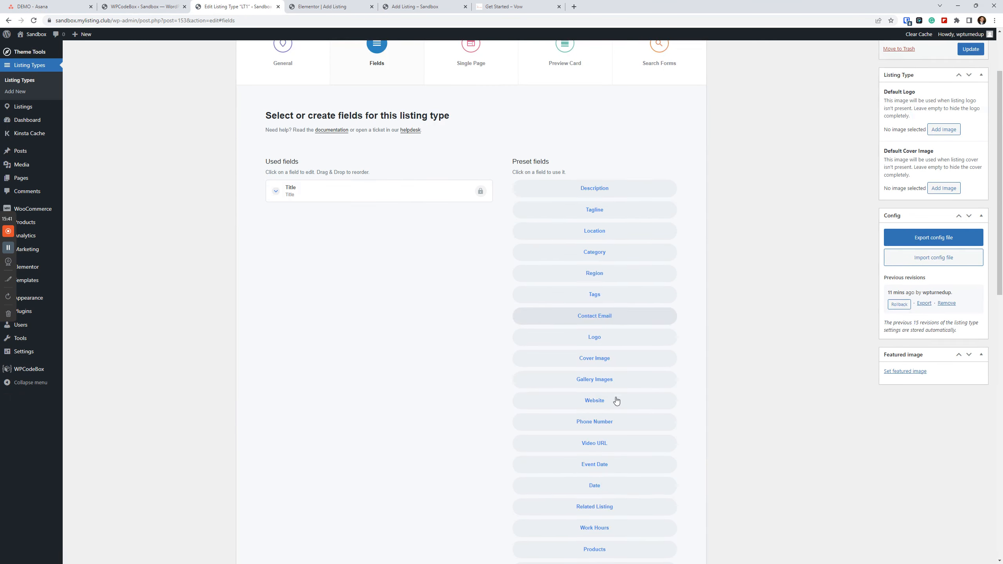
scroll(615, 452, "up", 3)
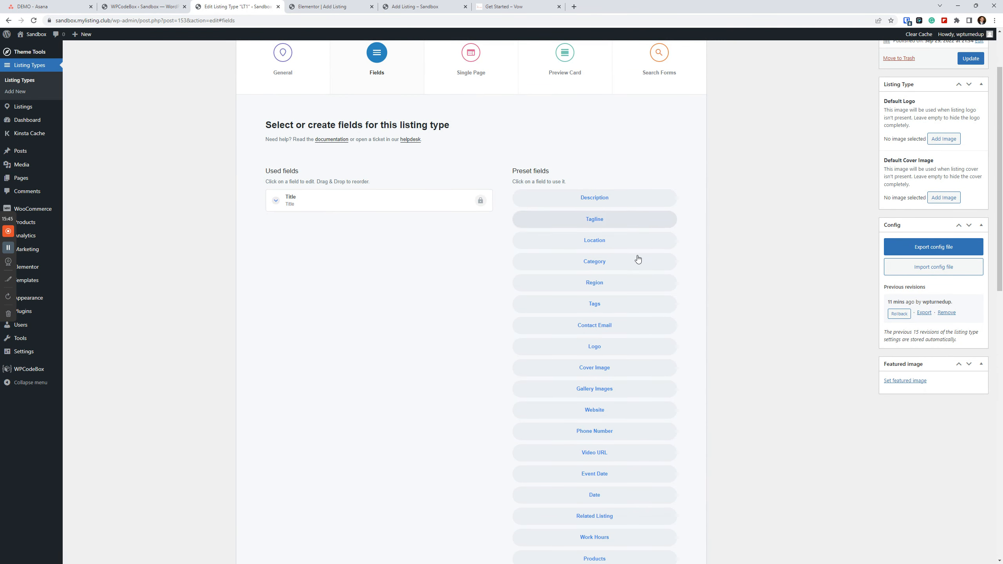
scroll(624, 288, "down", 4)
scroll(624, 287, "down", 4)
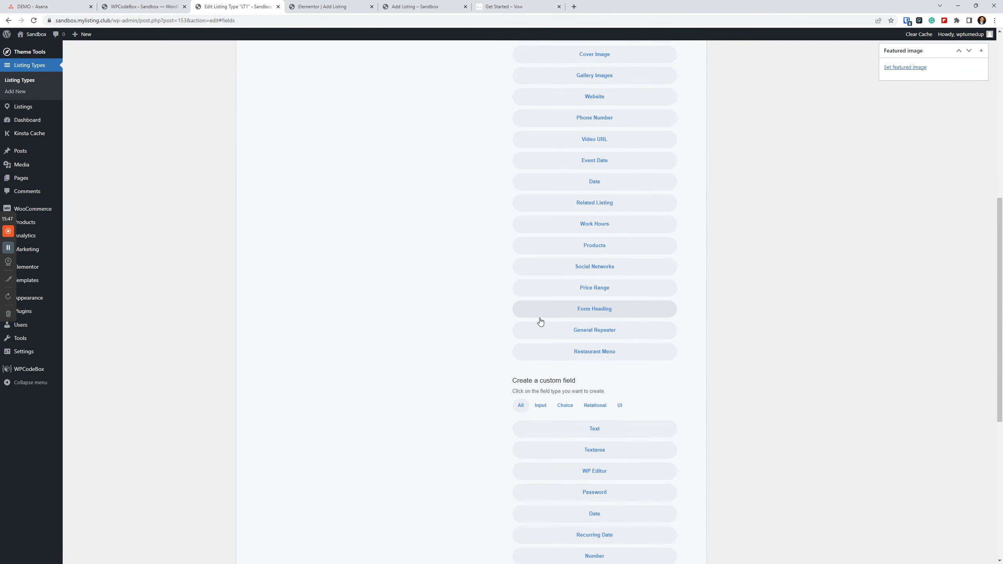
Add the preset Form Heading field to LT1 and label it 2nd Section.
left_click(594, 309)
scroll(345, 284, "up", 5)
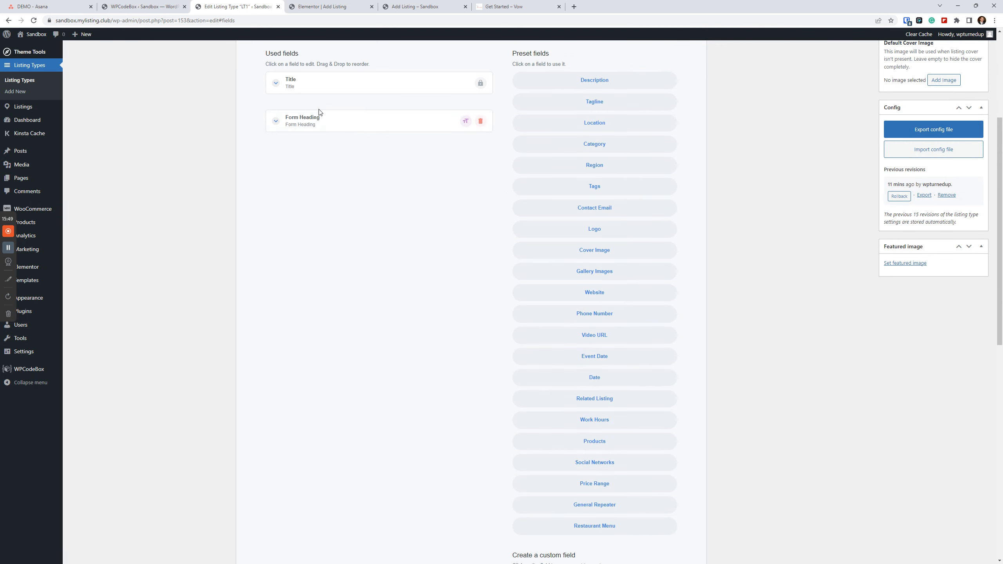
left_click(318, 120)
triple_click(318, 155)
type("2nd Section")
left_click(348, 120)
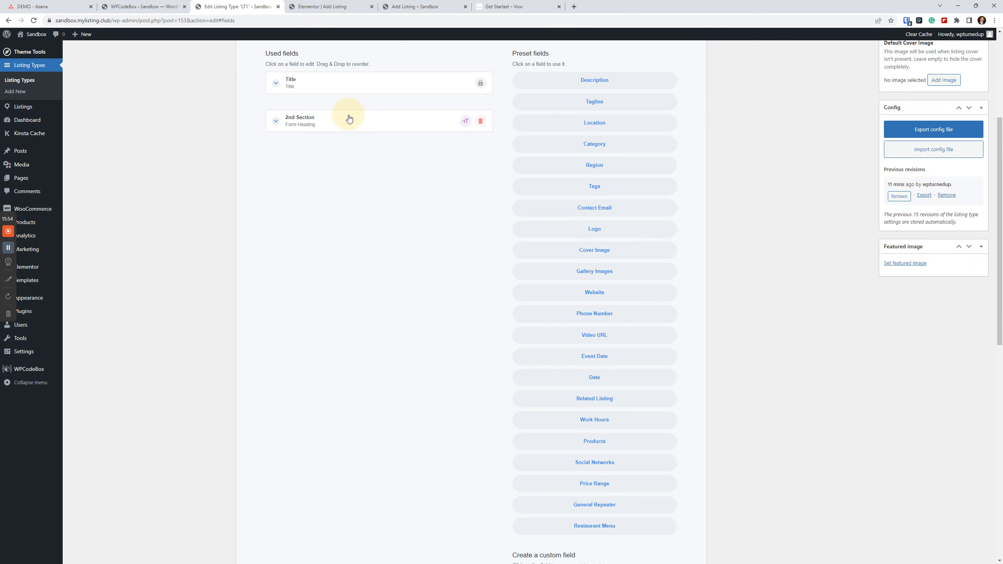
Add the preset Description field below the 2nd Section heading and update the LT1 listing type.
scroll(641, 204, "up", 2)
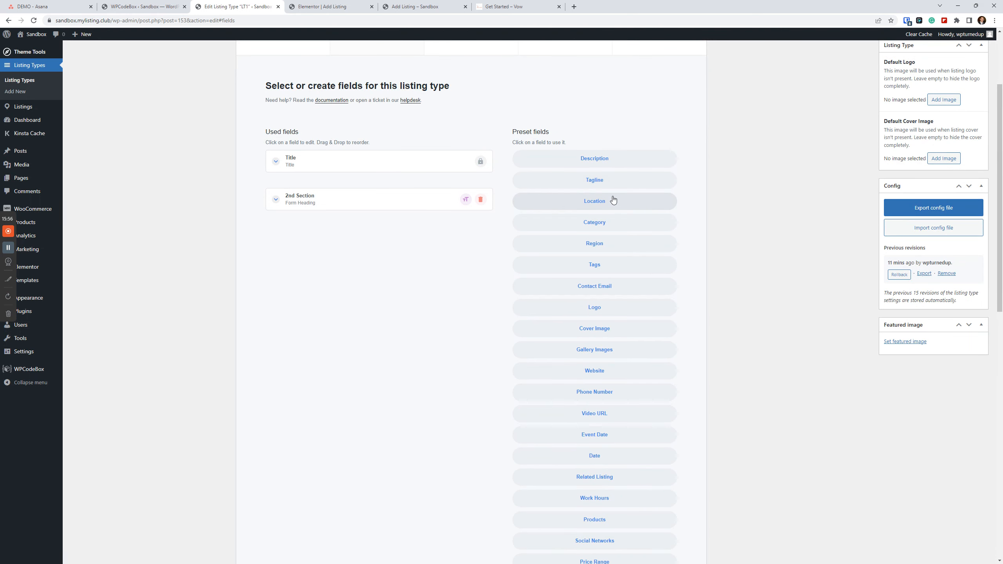
left_click(615, 170)
scroll(701, 343, "up", 3)
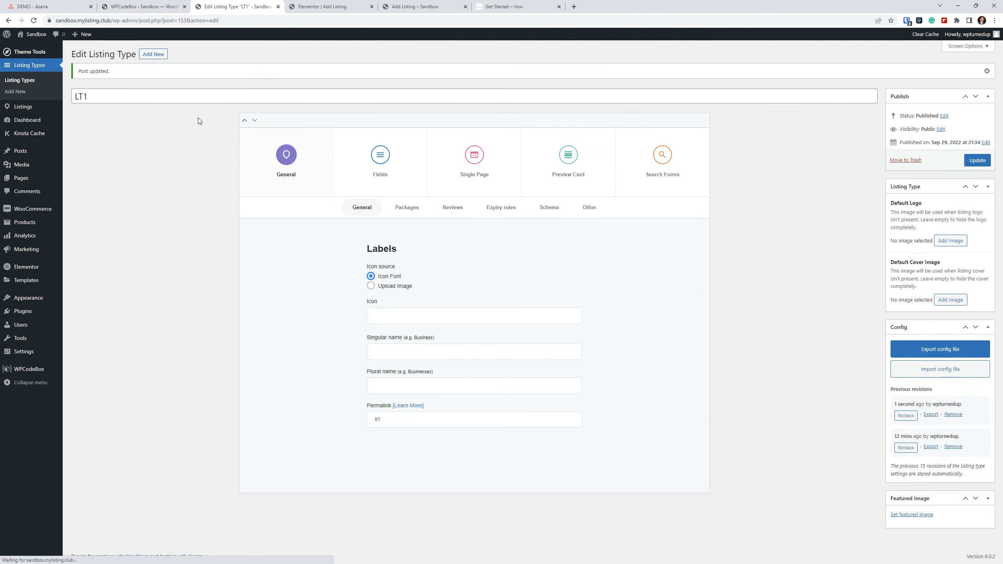
Buy the Listing Package for LT1 to view the listing details form, and return to the LT1 listing type editor.
left_click(405, 5)
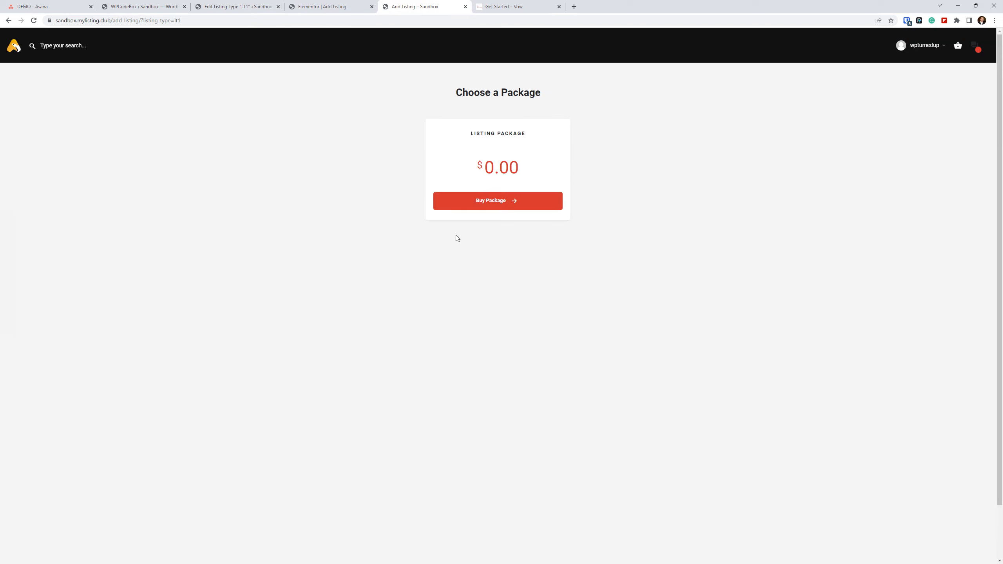
left_click(488, 208)
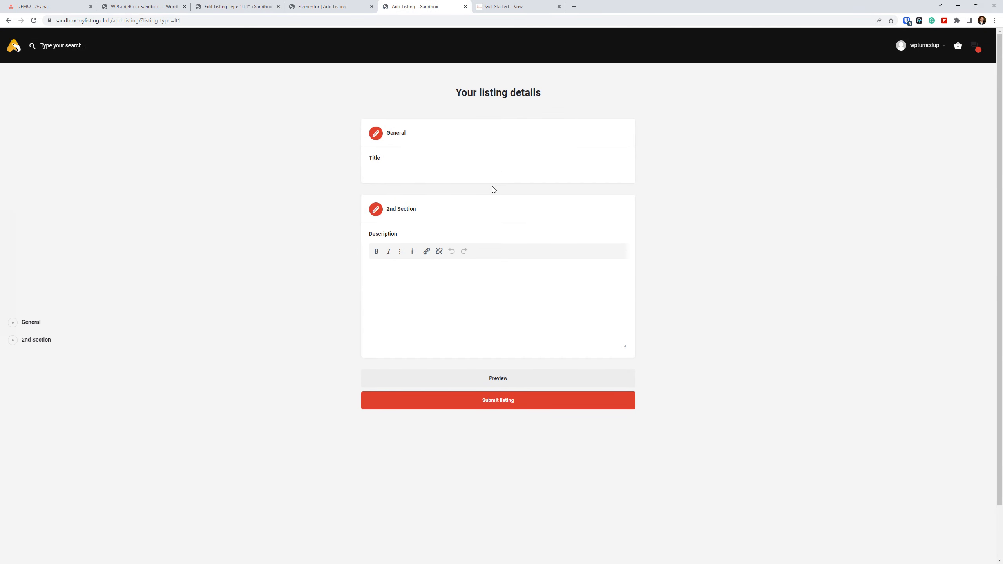
left_click(320, 6)
left_click(254, 5)
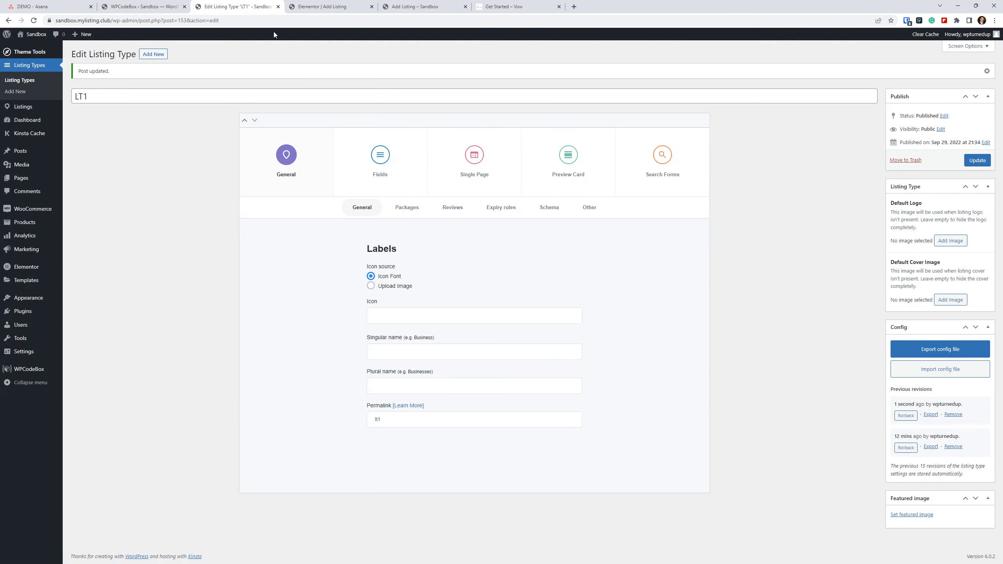
Reopen LT1's Fields section and add a custom form heading named Heading.
left_click(392, 153)
scroll(553, 333, "down", 15)
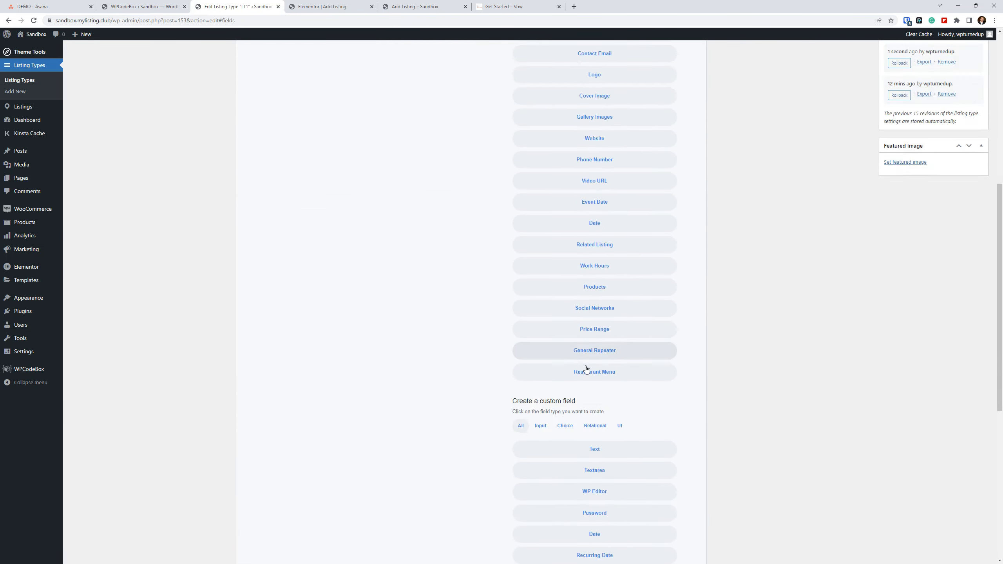
scroll(601, 530, "down", 2)
scroll(396, 271, "up", 5)
scroll(395, 272, "up", 6)
Add the preset Gallery Images, Video URL, Logo, Phone Number, Date, Event Date and Region fields to LT1.
left_click(595, 241)
left_click(594, 284)
left_click(596, 197)
left_click(595, 241)
left_click(596, 263)
left_click(595, 242)
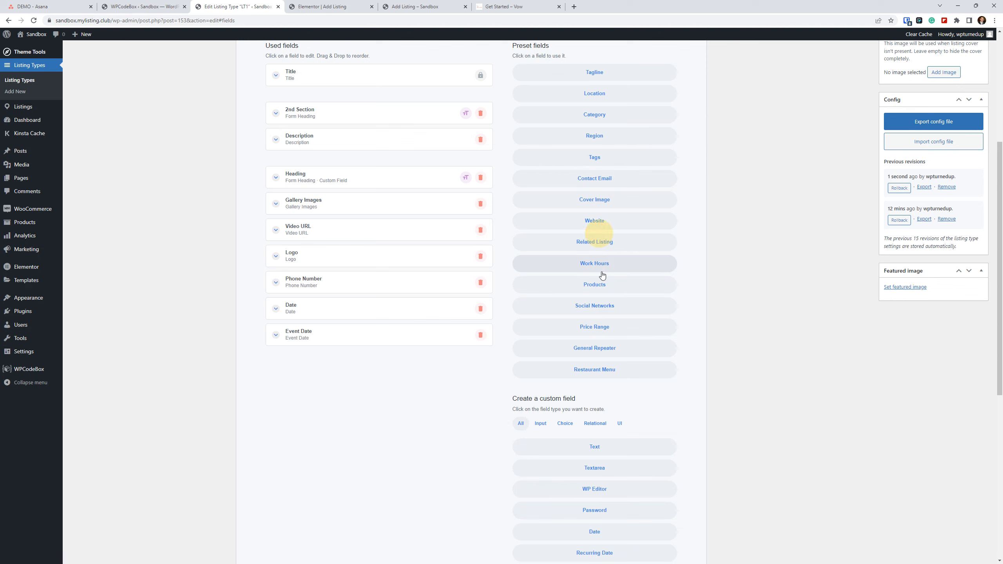
left_click(600, 138)
Move Date below Title, place Logo, Phone Number and Gallery Images between Description and Heading, and update the LT1 listing type.
left_click_drag(315, 252, 314, 190)
left_click_drag(321, 244, 322, 98)
left_click_drag(338, 313, 321, 128)
left_click_drag(320, 87, 329, 247)
scroll(496, 302, "up", 3)
scroll(496, 301, "up", 2)
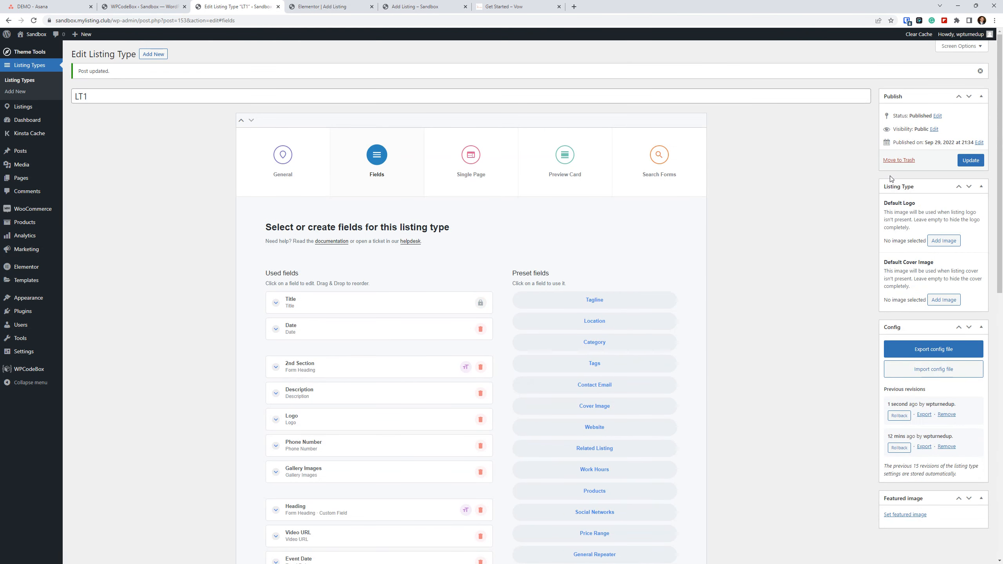
left_click(971, 160)
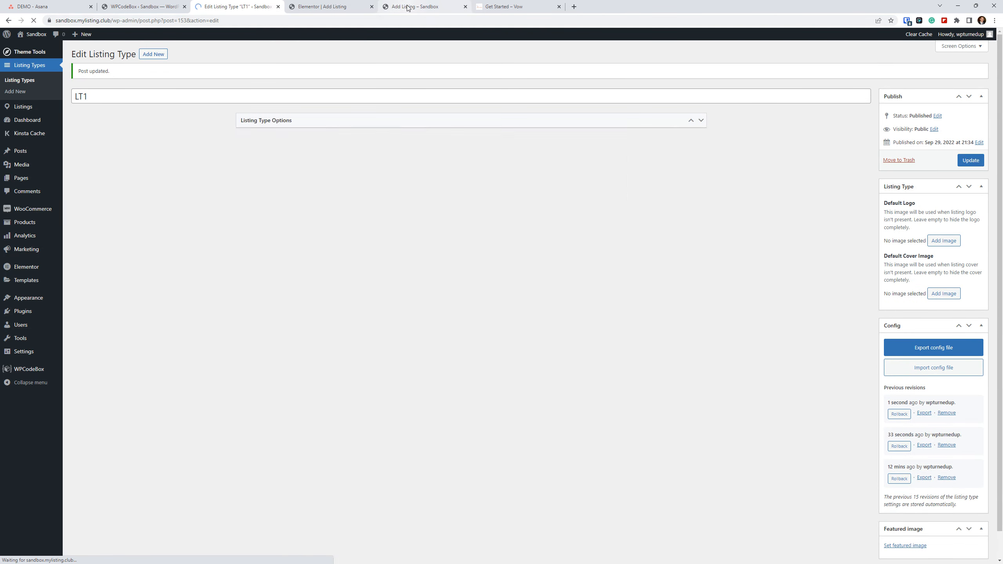
Reload the LT1 listing details form on the front end, allowing the form resubmission.
left_click(414, 6)
left_click(34, 21)
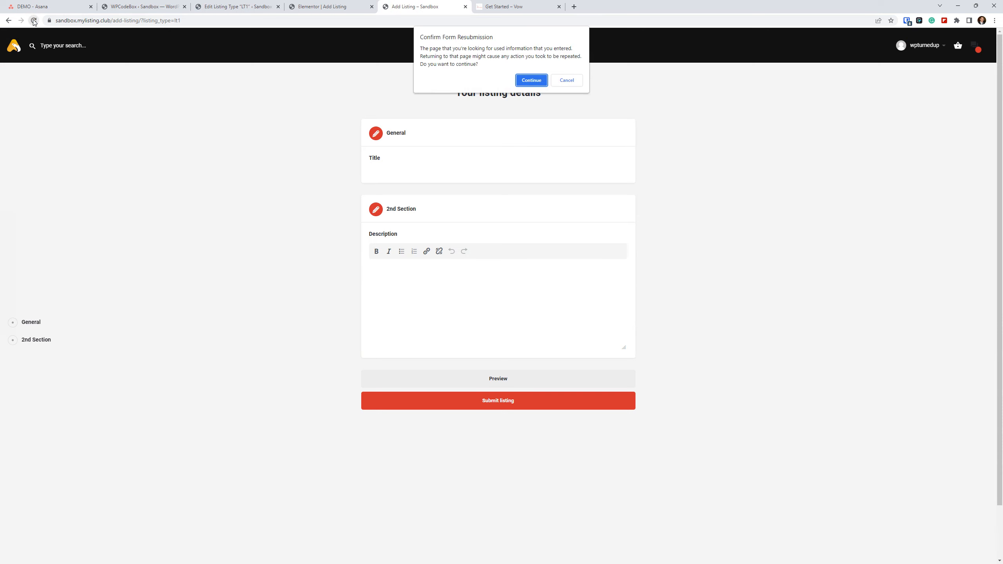
left_click(528, 80)
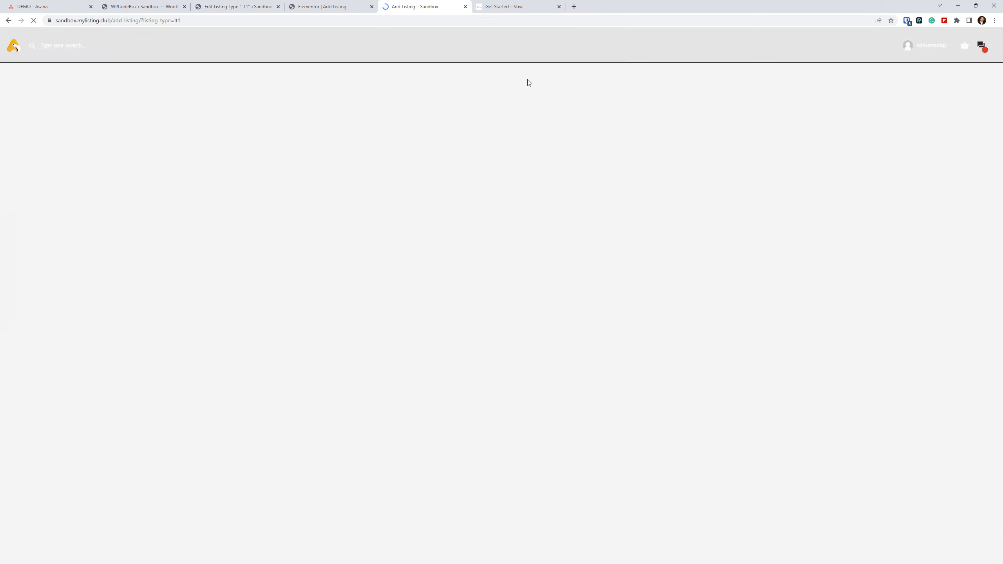
Examine how the LT1 form groups its fields under the General, 2nd Section and Heading sections.
scroll(279, 241, "down", 3)
scroll(280, 247, "down", 6)
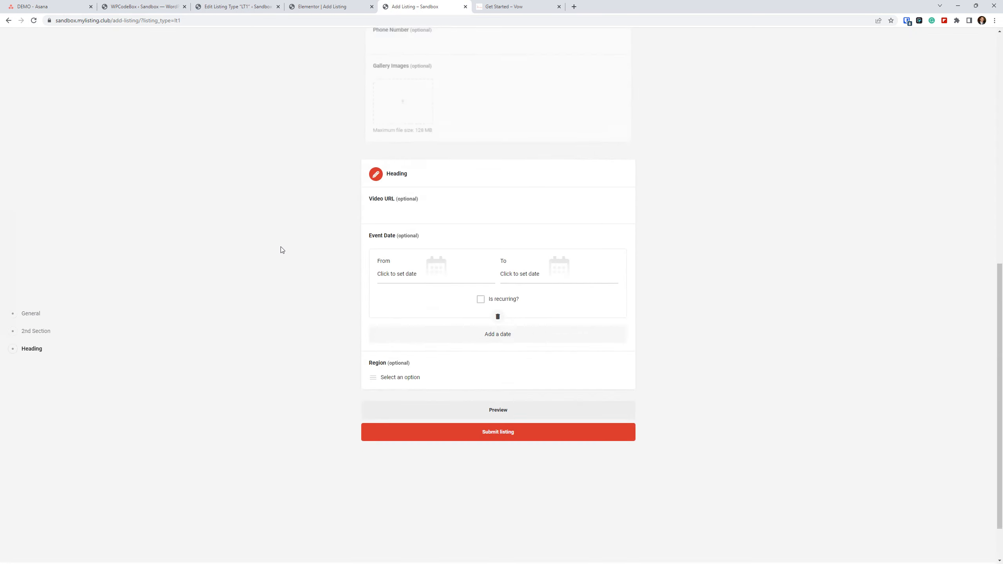
scroll(280, 248, "up", 10)
scroll(292, 252, "up", 1)
scroll(290, 252, "down", 4)
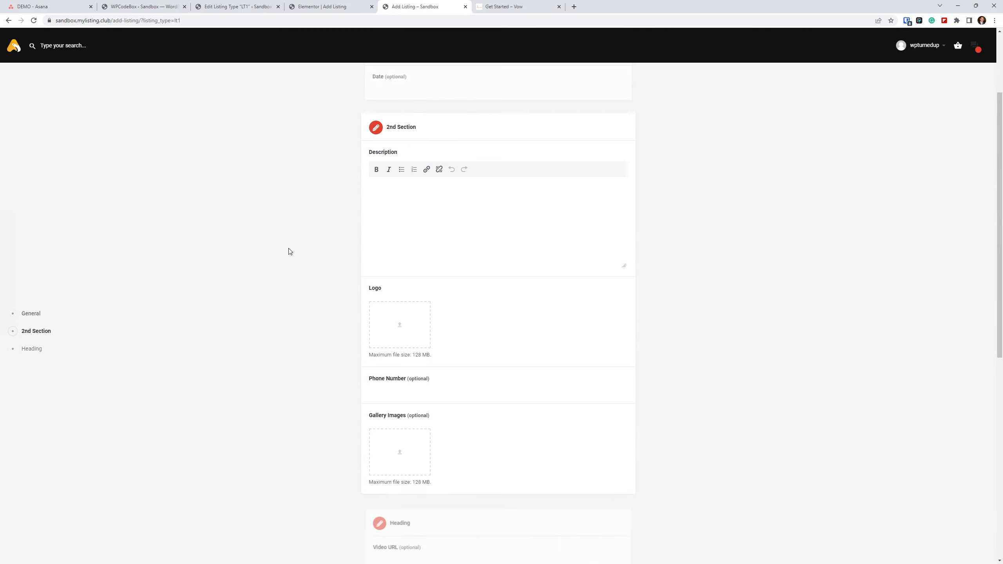
scroll(287, 253, "up", 1)
scroll(287, 253, "up", 1)
scroll(287, 252, "down", 1)
scroll(287, 253, "up", 3)
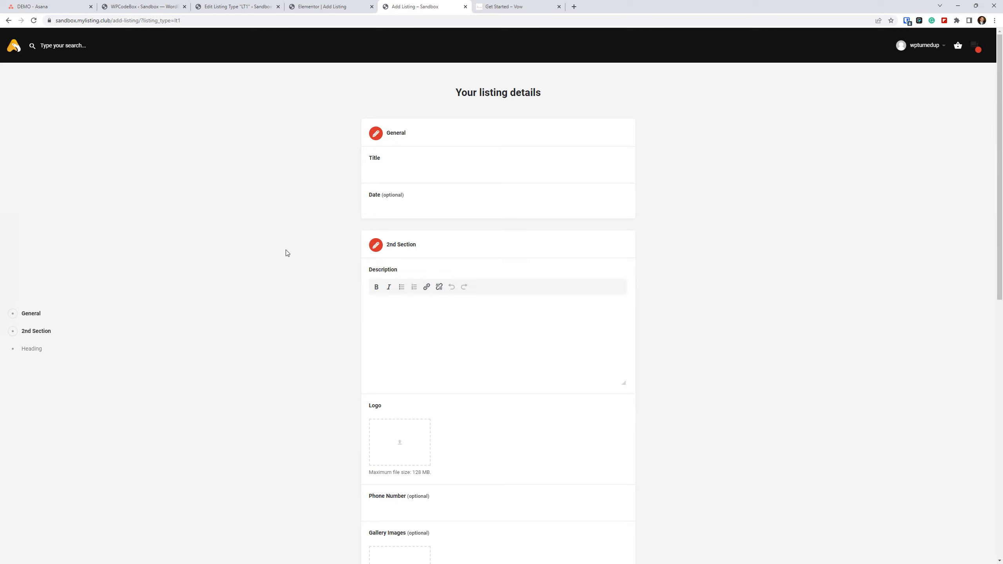
scroll(287, 253, "down", 2)
scroll(288, 253, "down", 2)
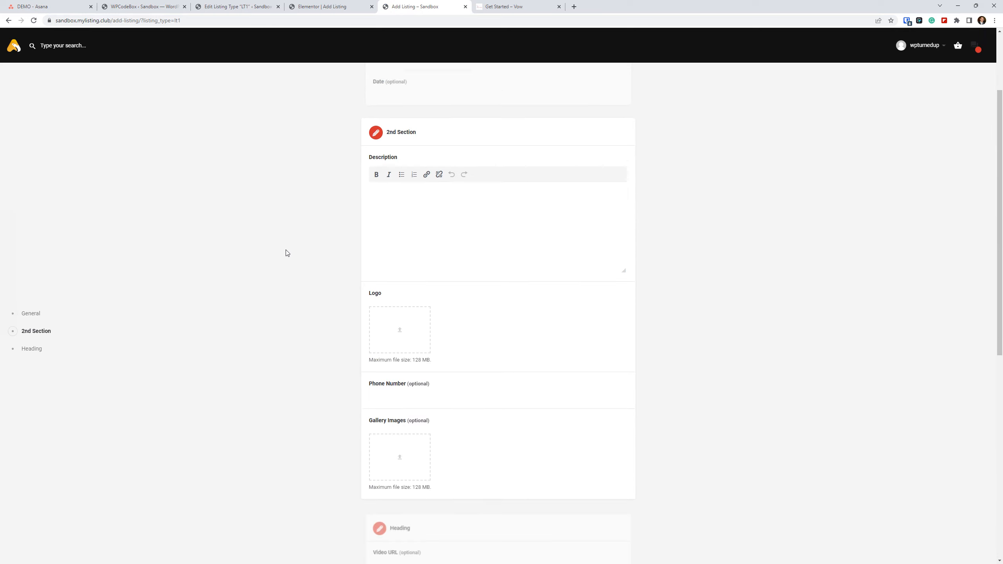
scroll(288, 252, "down", 1)
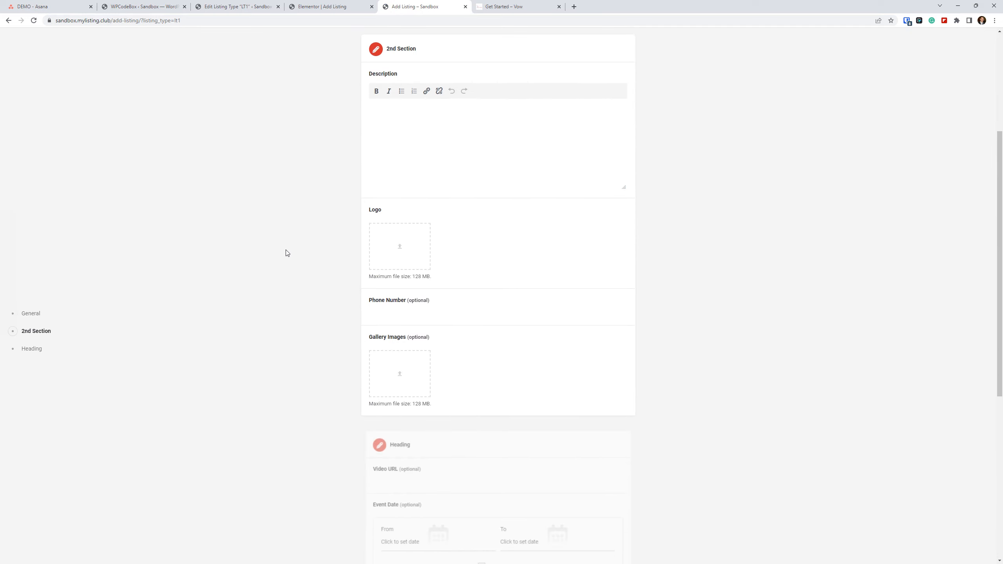
scroll(287, 253, "up", 2)
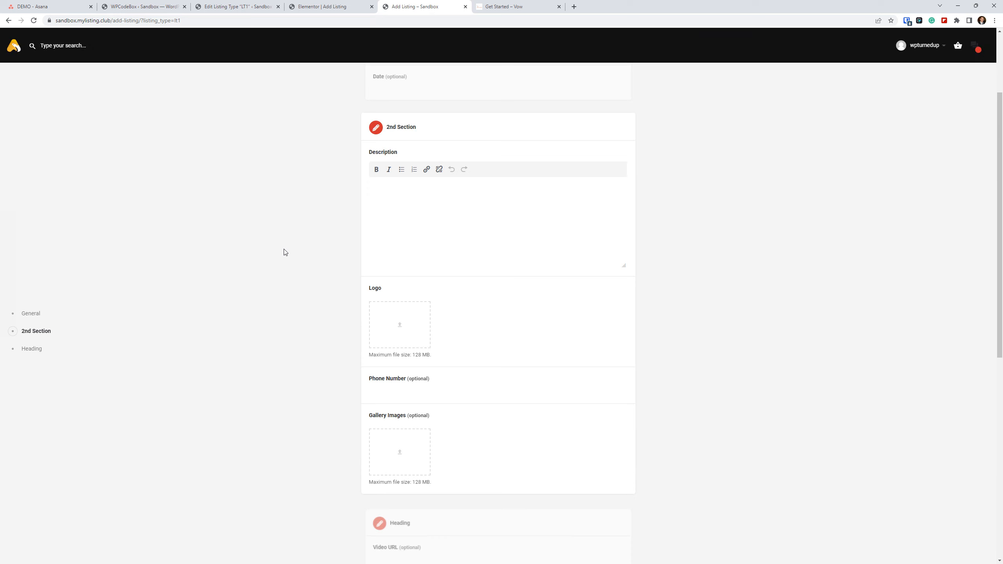
scroll(269, 184, "down", 2)
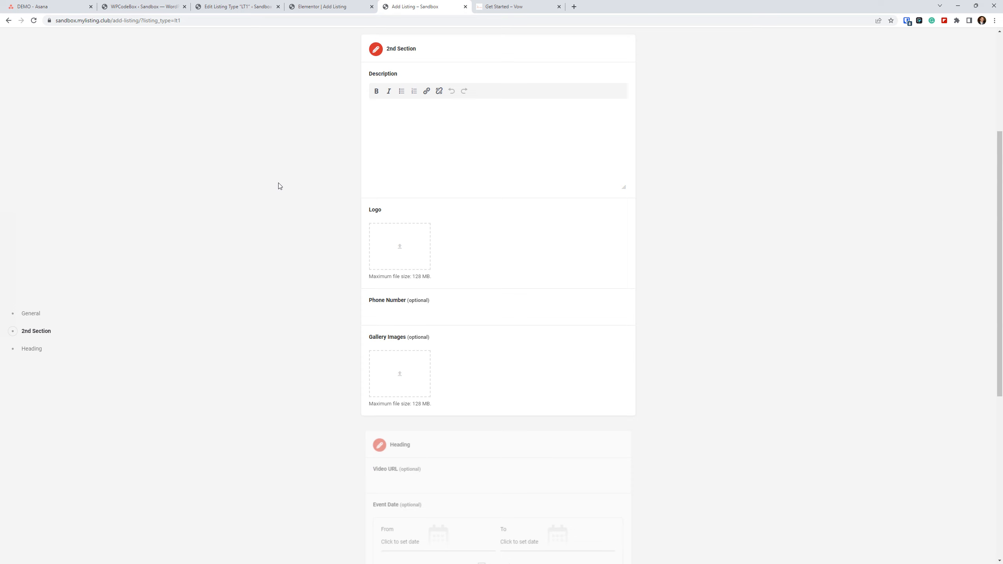
scroll(309, 204, "down", 4)
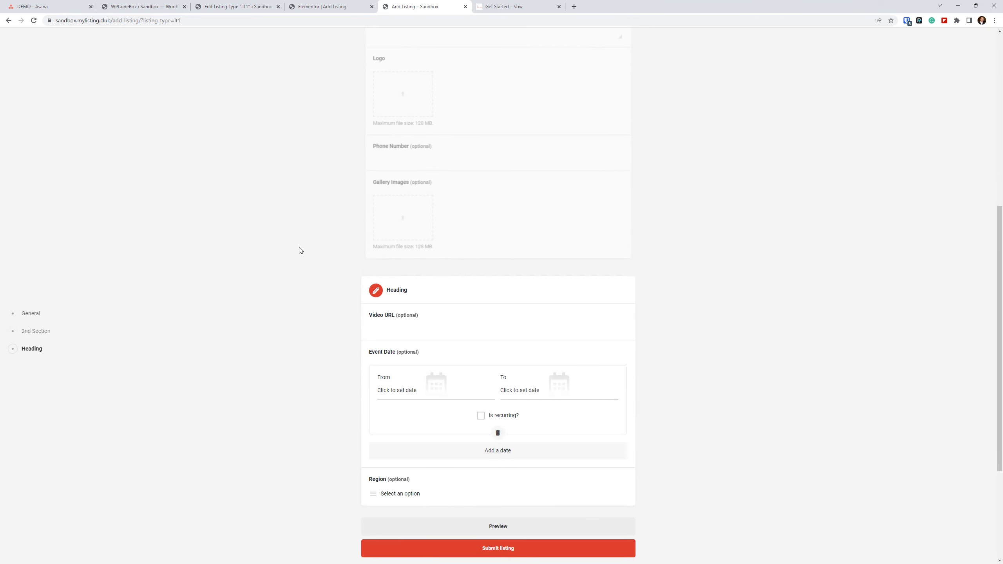
scroll(299, 248, "up", 3)
scroll(299, 247, "down", 7)
scroll(299, 247, "up", 4)
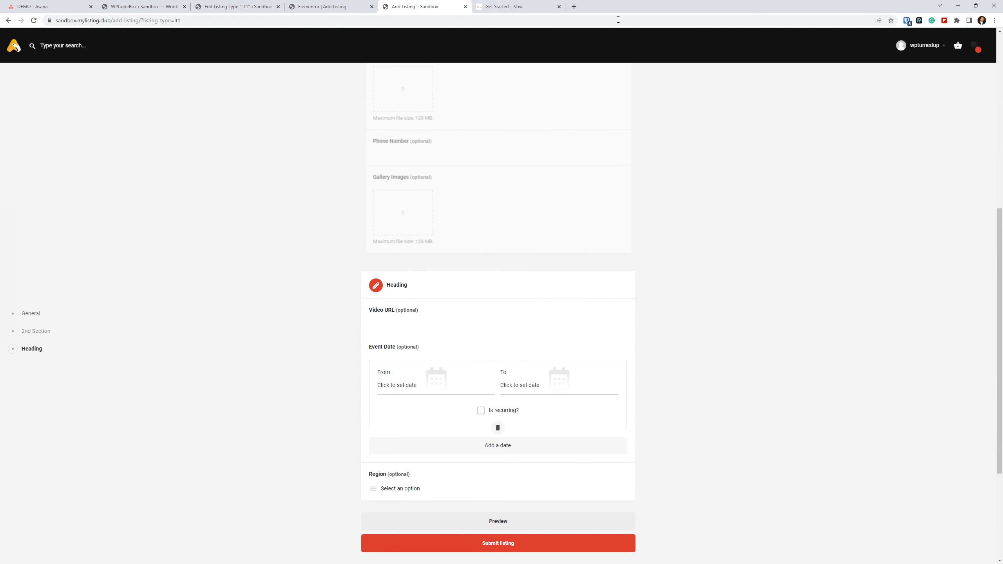
Switch back to the Elementor editor showing the Add Listing Form widget.
left_click(238, 7)
left_click(322, 6)
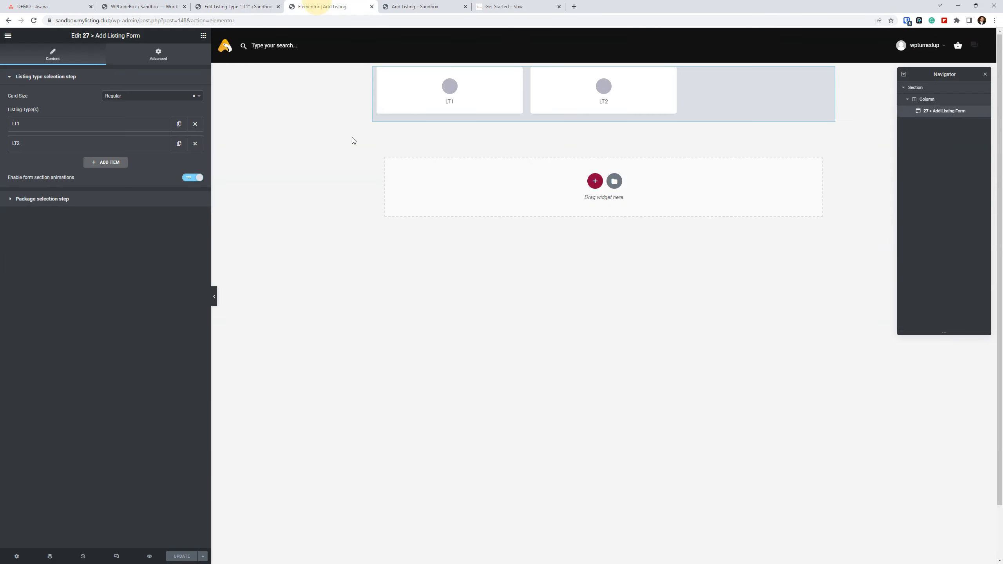
Disable form section animations in the Add Listing Form widget and update the page.
left_click(189, 178)
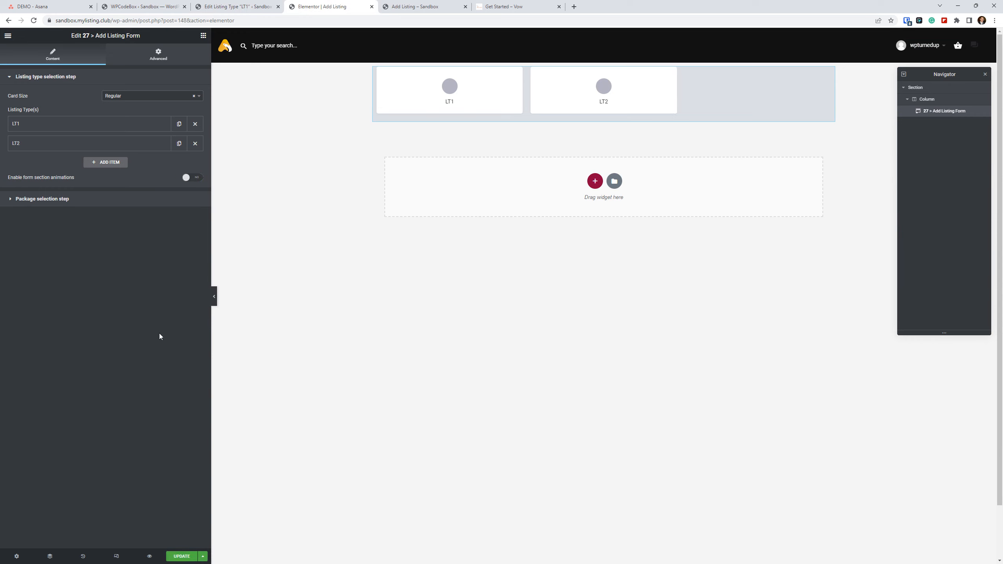
left_click(170, 555)
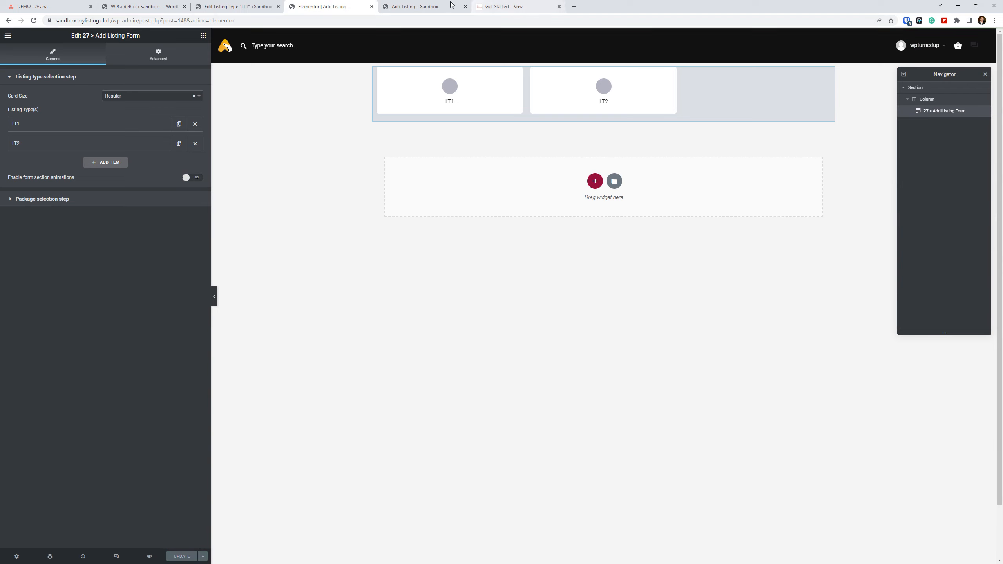
Return to the front-end LT1 listing details form and reload it, allowing the form resubmission.
left_click(415, 6)
scroll(242, 275, "up", 15)
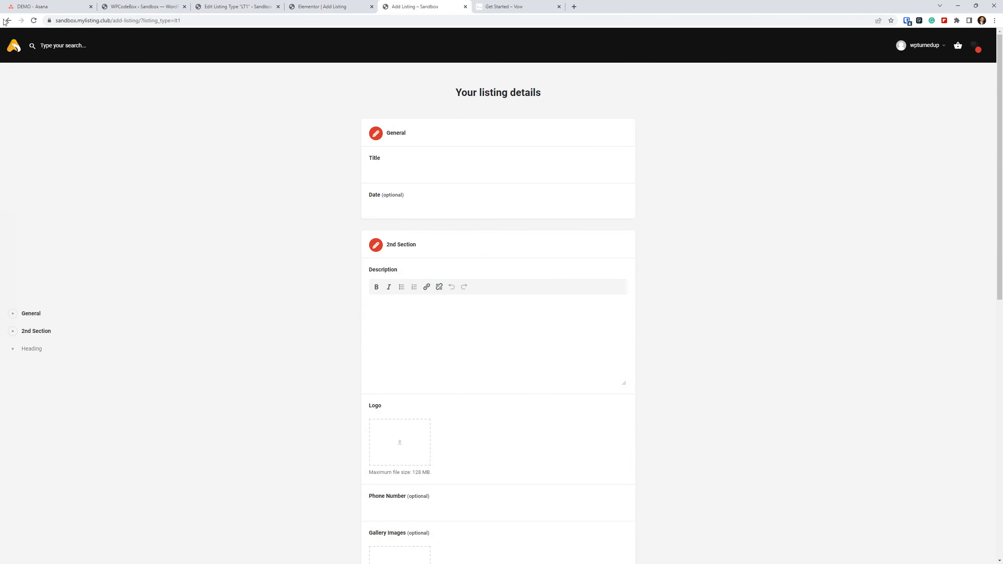
left_click(33, 20)
left_click(523, 81)
Examine how the General, 2nd Section and Heading sections of the LT1 form appear while moving through it without section animations.
scroll(243, 205, "down", 10)
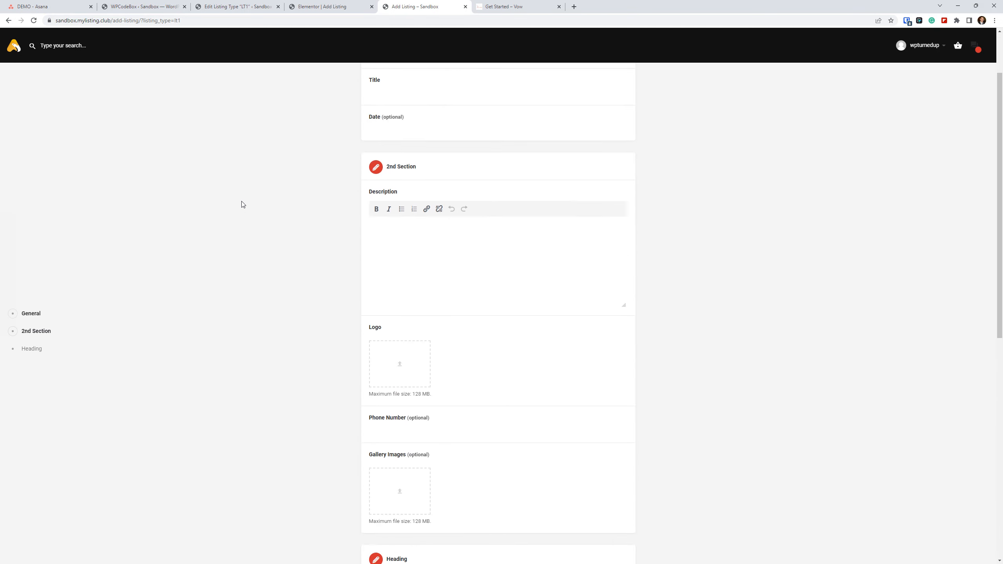
scroll(243, 204, "down", 1)
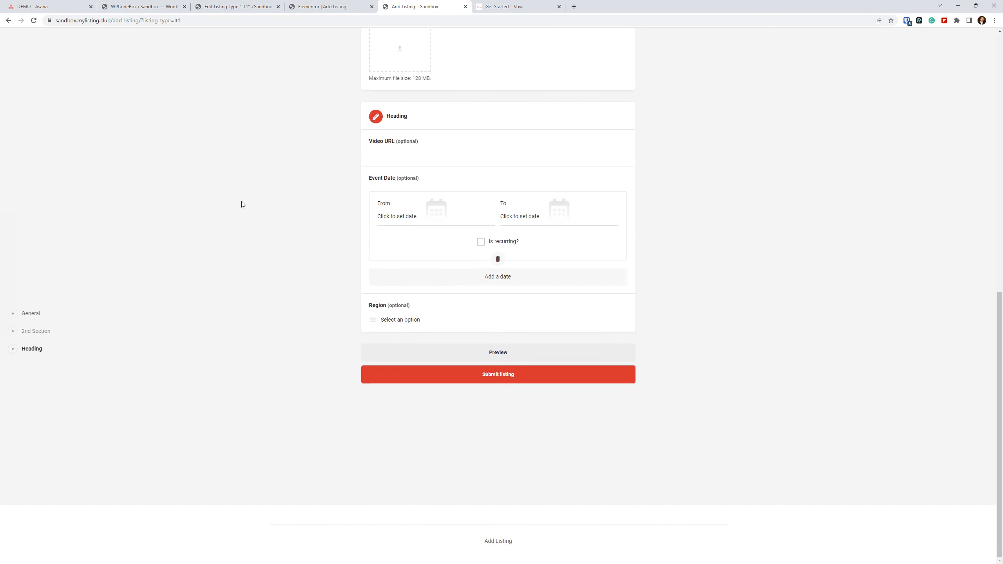
scroll(244, 202, "up", 12)
scroll(250, 196, "down", 9)
scroll(238, 203, "down", 3)
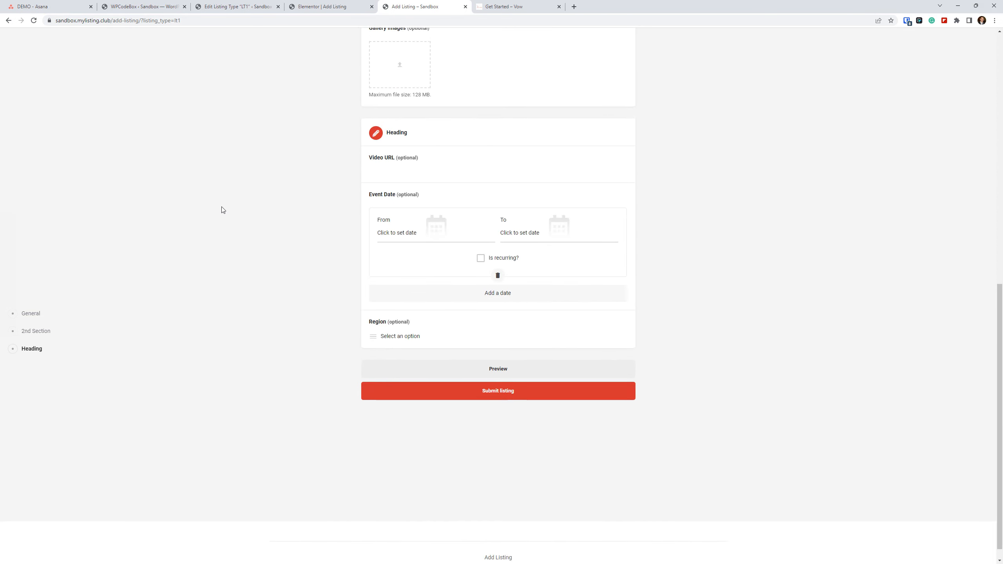
scroll(221, 209, "up", 6)
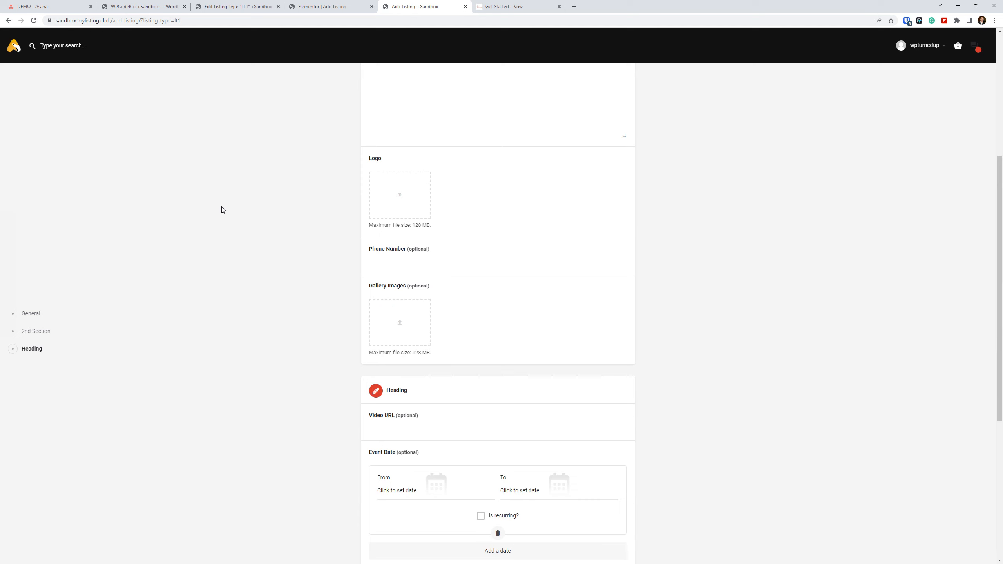
scroll(358, 292, "up", 5)
scroll(328, 284, "down", 4)
scroll(320, 265, "down", 7)
scroll(323, 262, "up", 2)
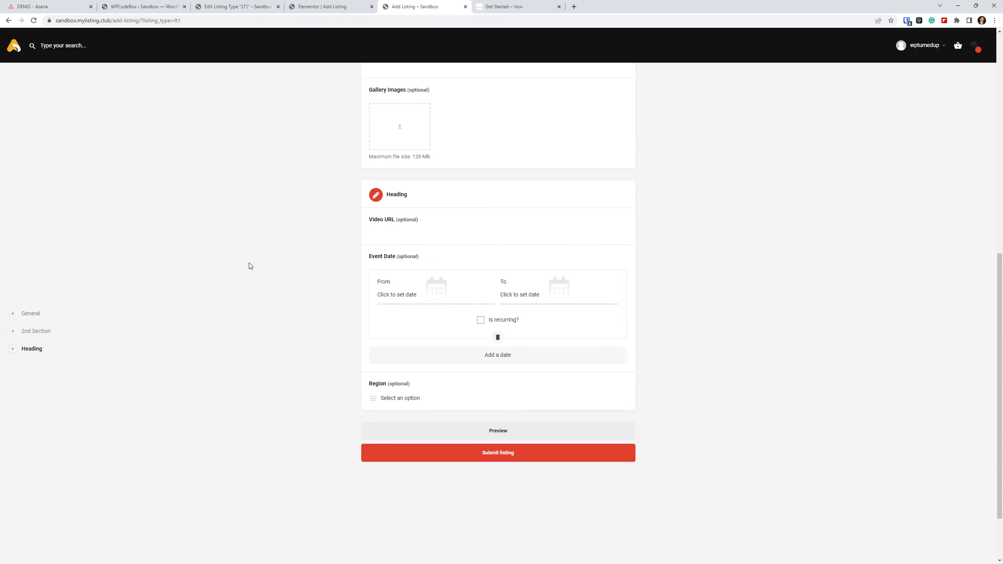
scroll(250, 266, "up", 8)
scroll(253, 268, "down", 5)
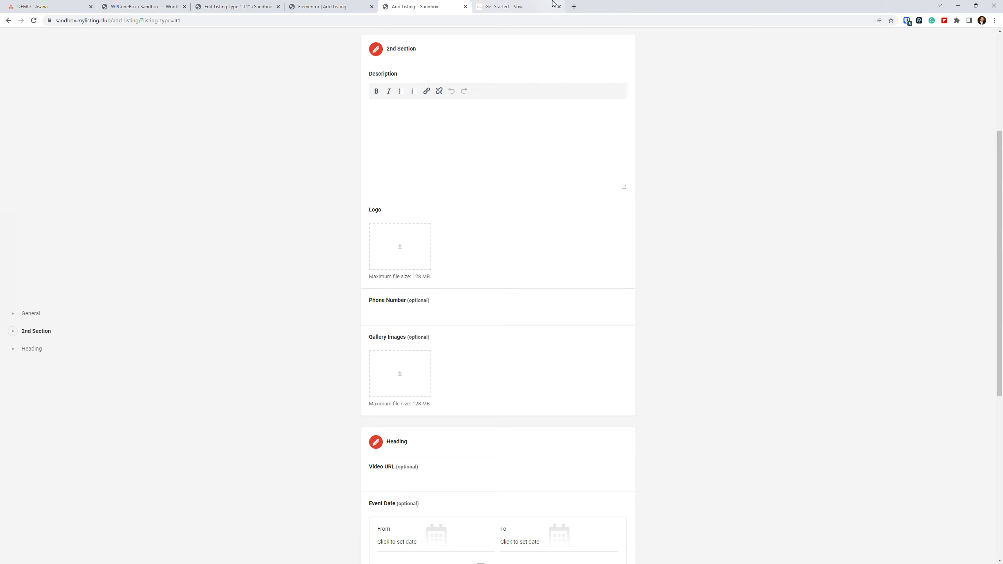
Return to the Elementor editor and open the Add Listing Form widget's package selection step settings.
left_click(245, 6)
left_click(312, 7)
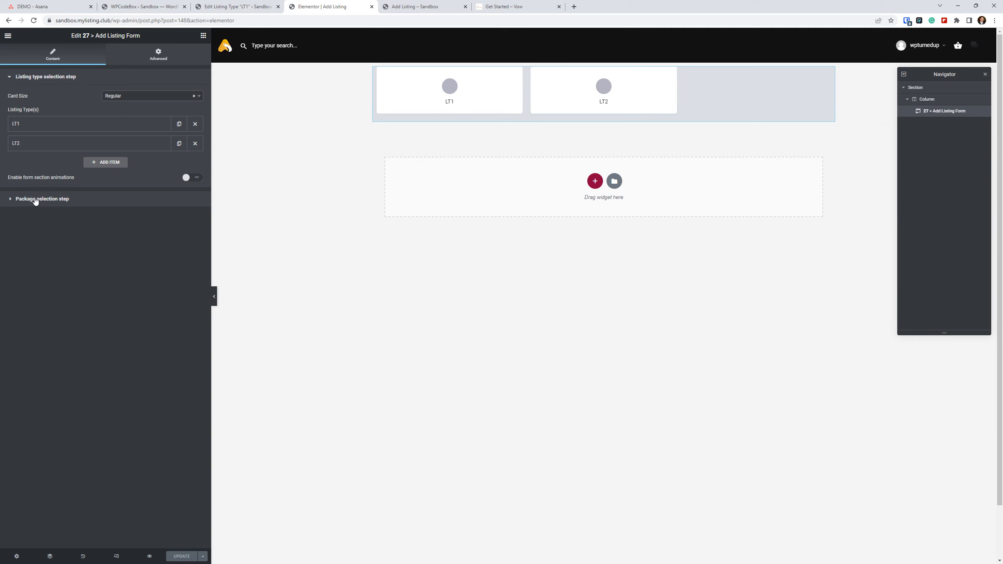
left_click(8, 198)
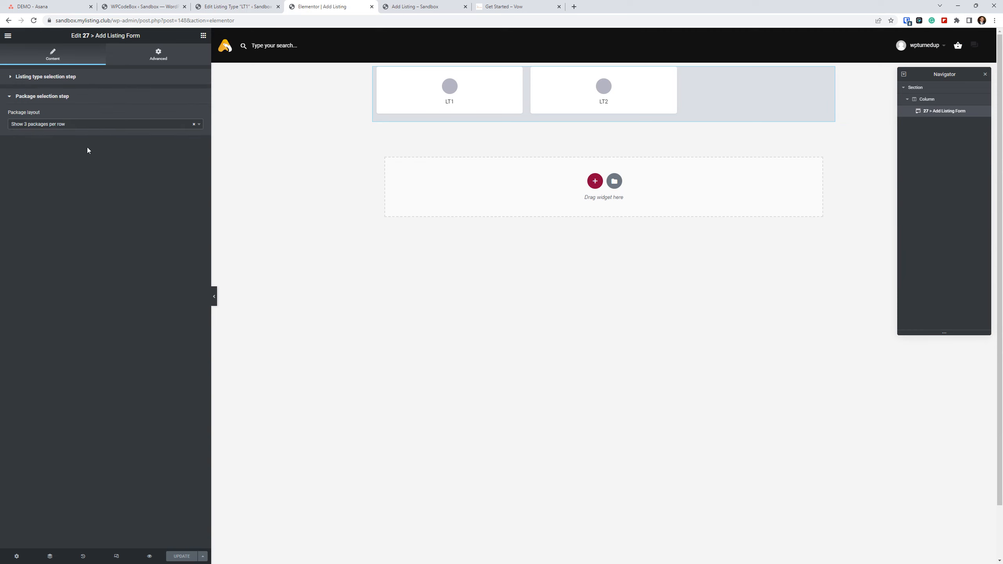
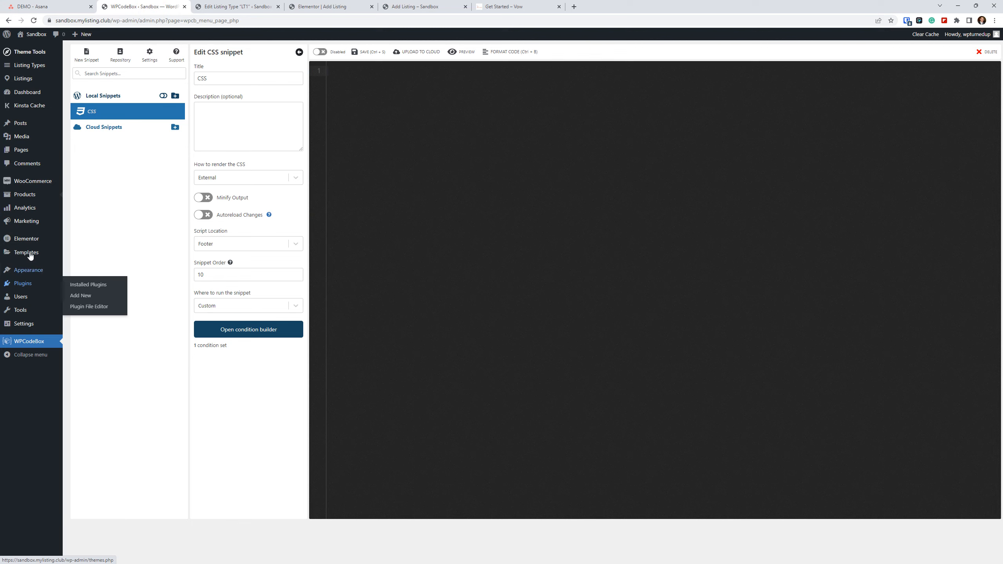
Open the products list in a separate browser tab and duplicate the Listing Package product.
mouse_move(26, 197)
right_click(84, 202)
left_click(119, 203)
left_click(245, 4)
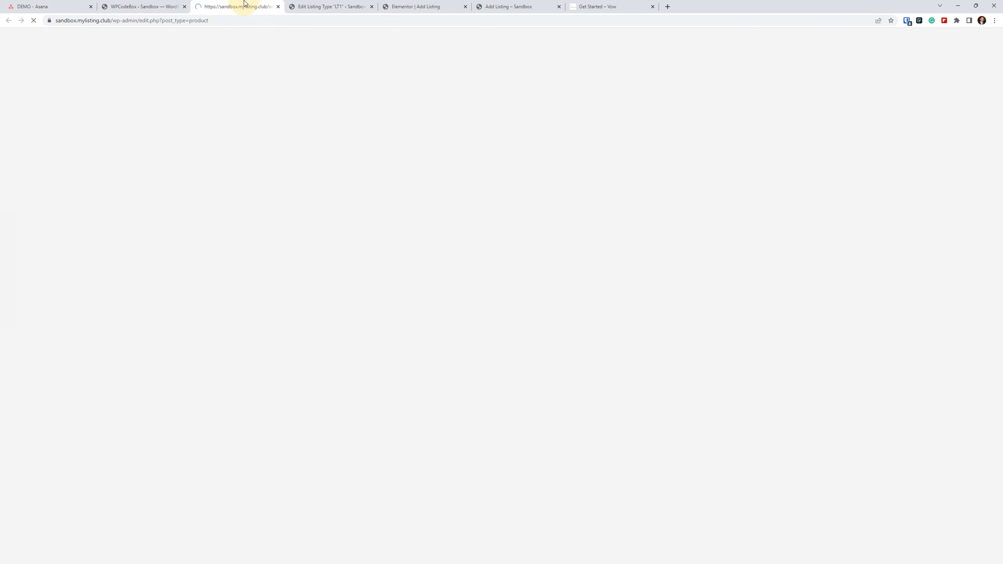
mouse_move(189, 225)
left_click(257, 232)
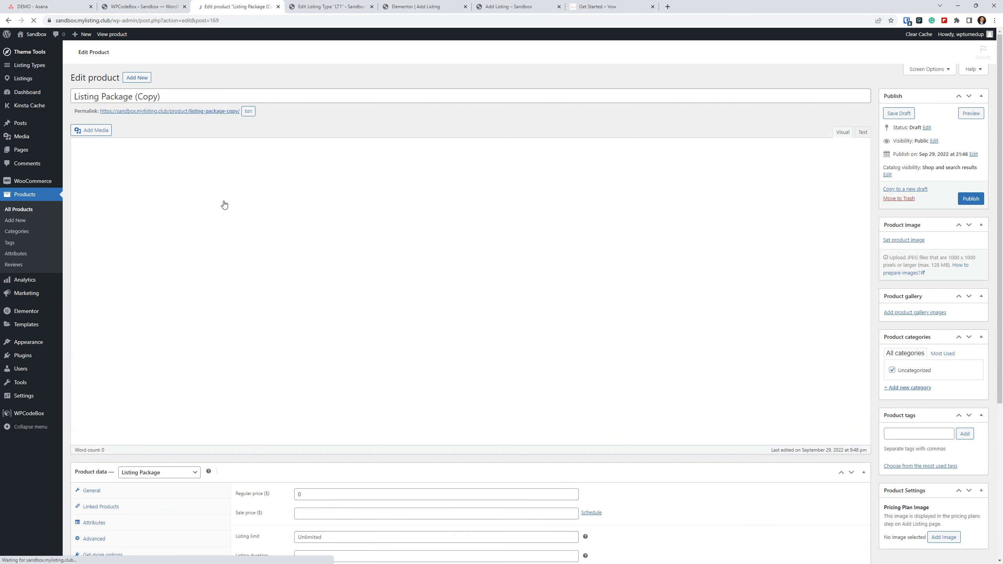
Retitle the duplicated product as Listing Package 2, change its permalink slug to listing-package-2, and publish it.
left_click_drag(136, 183, 224, 184)
type("2")
left_click(246, 199)
triple_click(235, 202)
key("BackSpace")
key("Return")
left_click(981, 286)
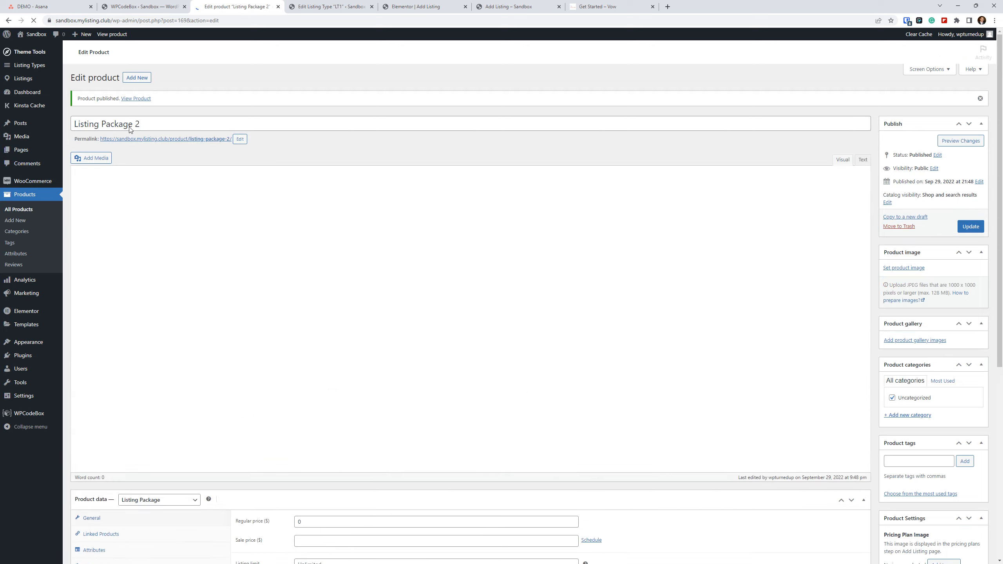
Copy the full title of the Listing Package 2 product.
triple_click(133, 215)
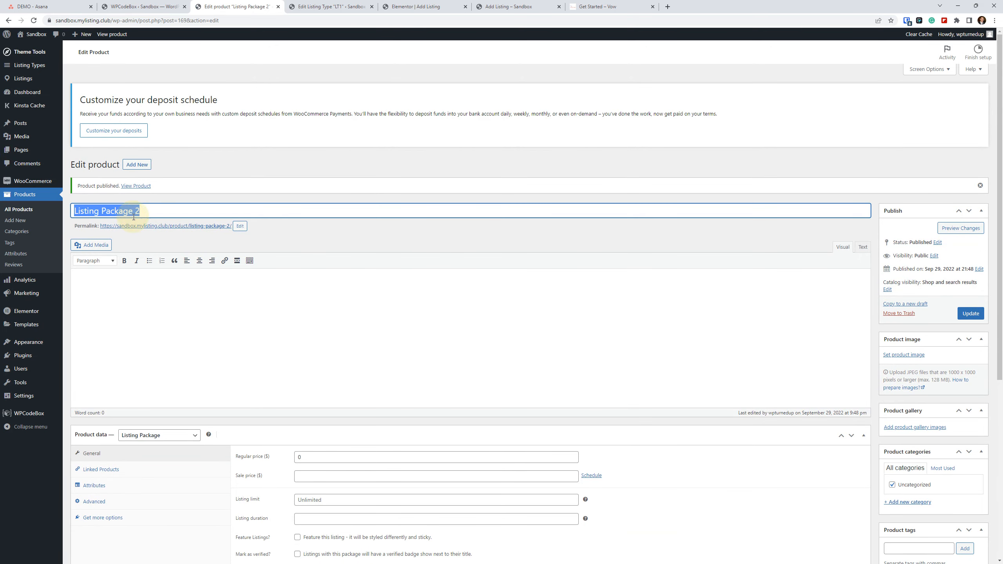
left_click(163, 202)
right_click(163, 204)
left_click(151, 211)
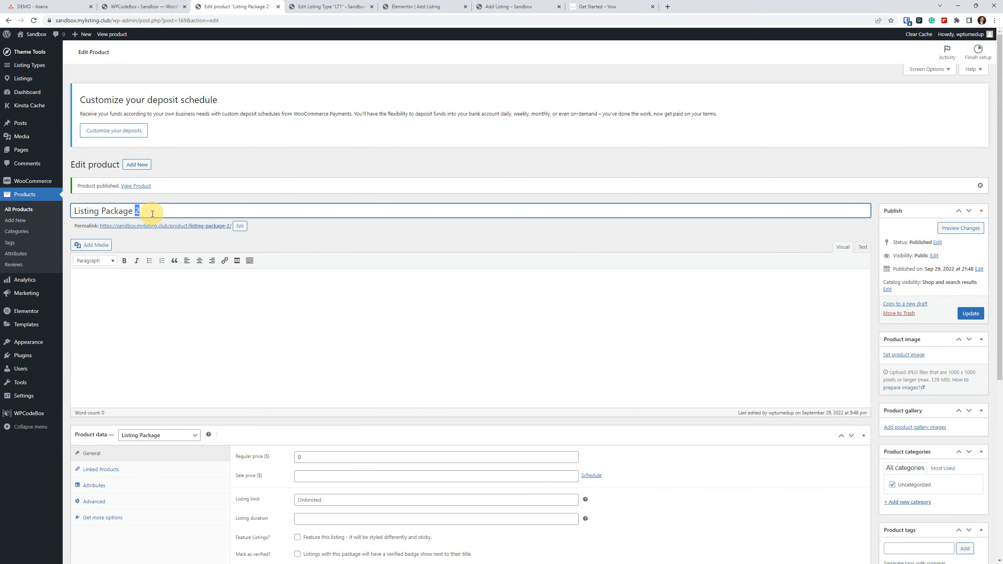
triple_click(152, 214)
right_click(152, 214)
left_click(175, 243)
Add two new products titled Listing Package 3 and Listing Package 4, saving each as a draft.
left_click(138, 164)
key("ctrl+v")
key("BackSpace")
type("3")
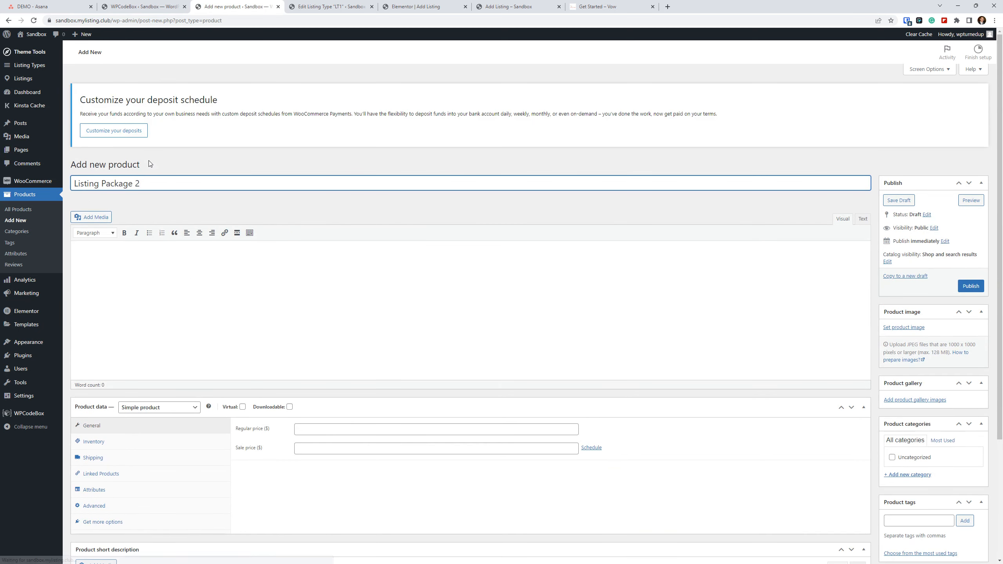
key("Return")
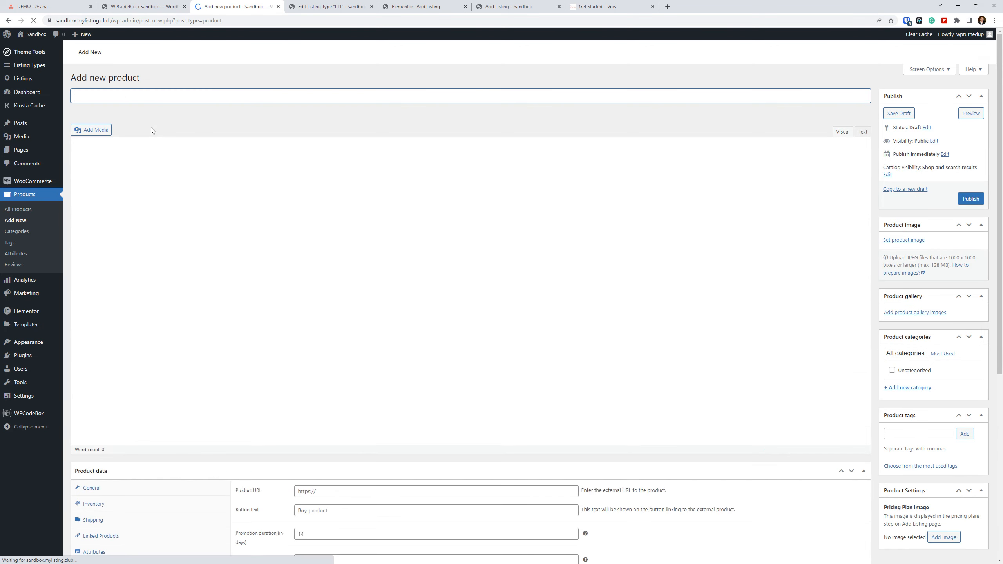
key("ctrl+v")
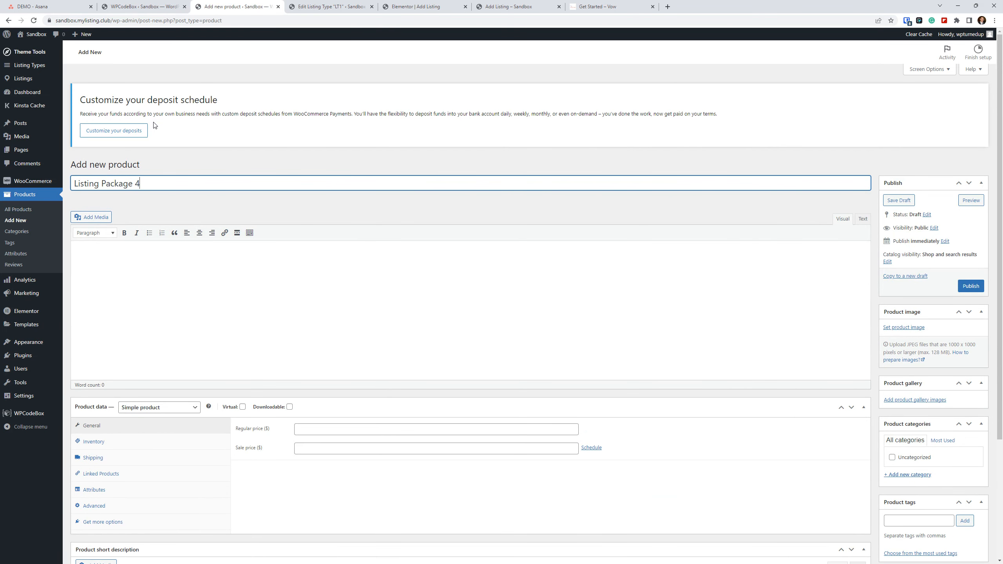
key("Return")
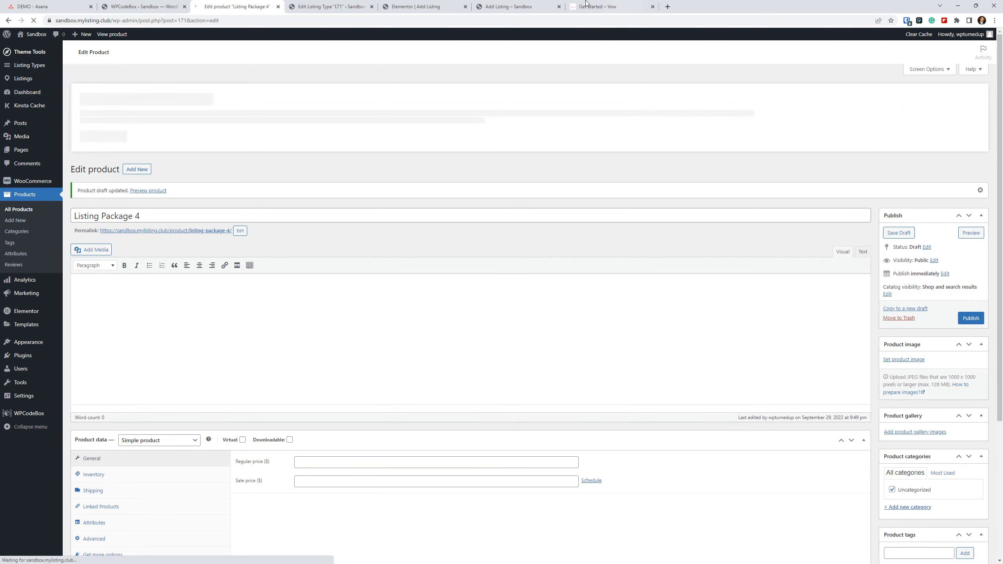
Reload the front-end Choose a Package page for LT1 to check its package cards.
left_click(419, 6)
left_click(509, 8)
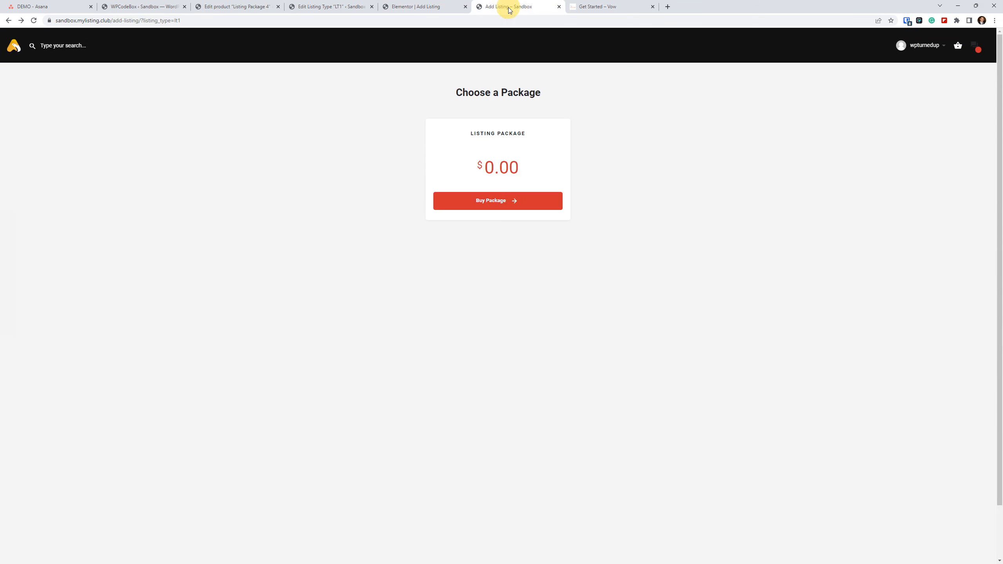
left_click(33, 21)
left_click(724, 432)
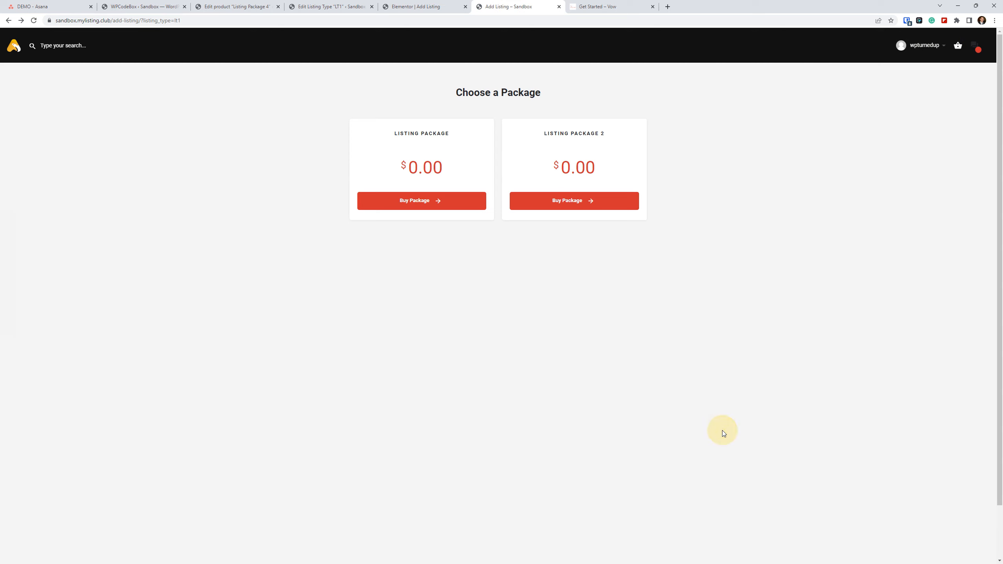
Set the Add Listing Form widget's package layout to Show 3 packages per row and update the page.
left_click(448, 6)
left_click(500, 3)
left_click(442, 7)
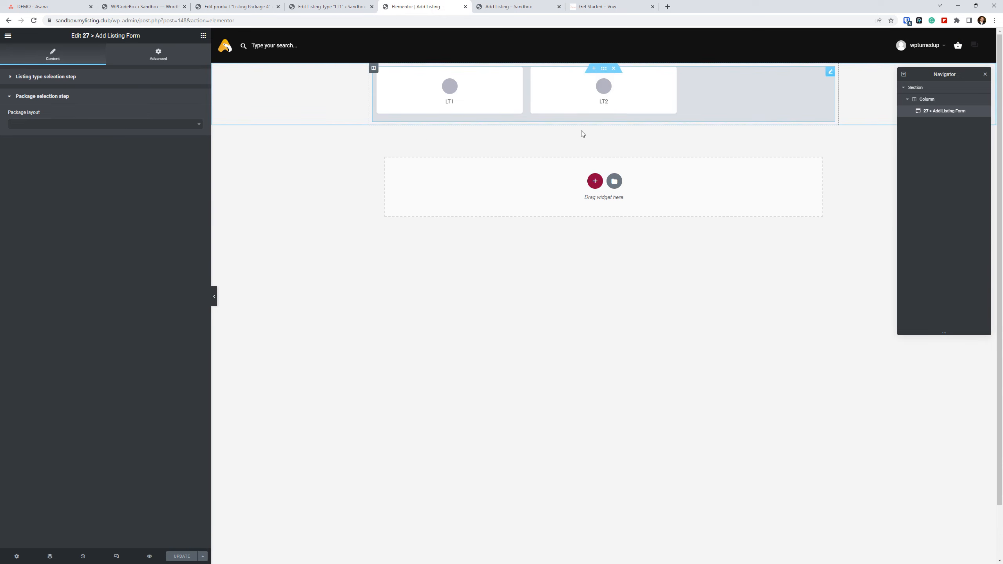
left_click(96, 126)
left_click(47, 147)
left_click(184, 557)
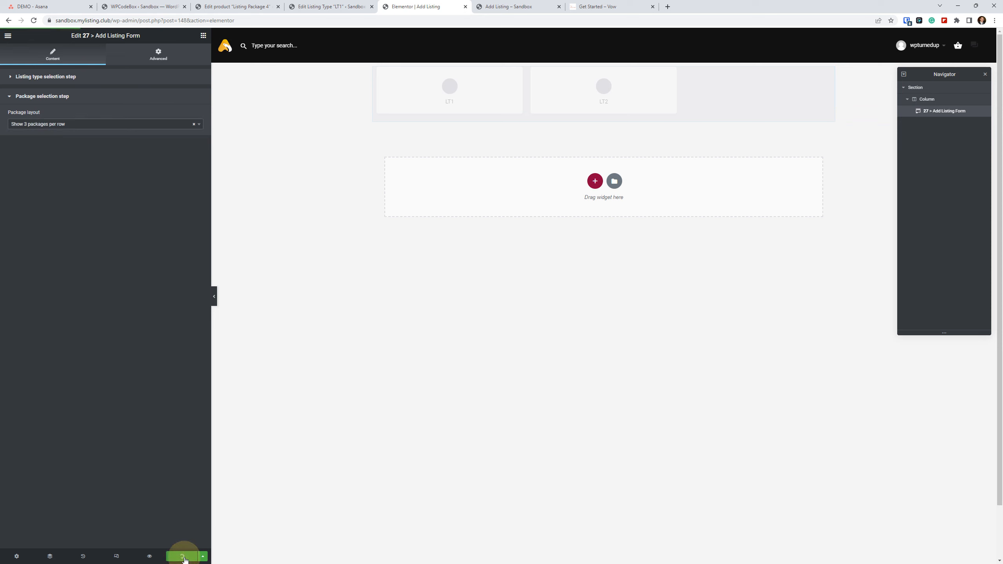
Reload the front-end package page and review the paid listing packages settings of the LT1 listing type.
left_click(546, 5)
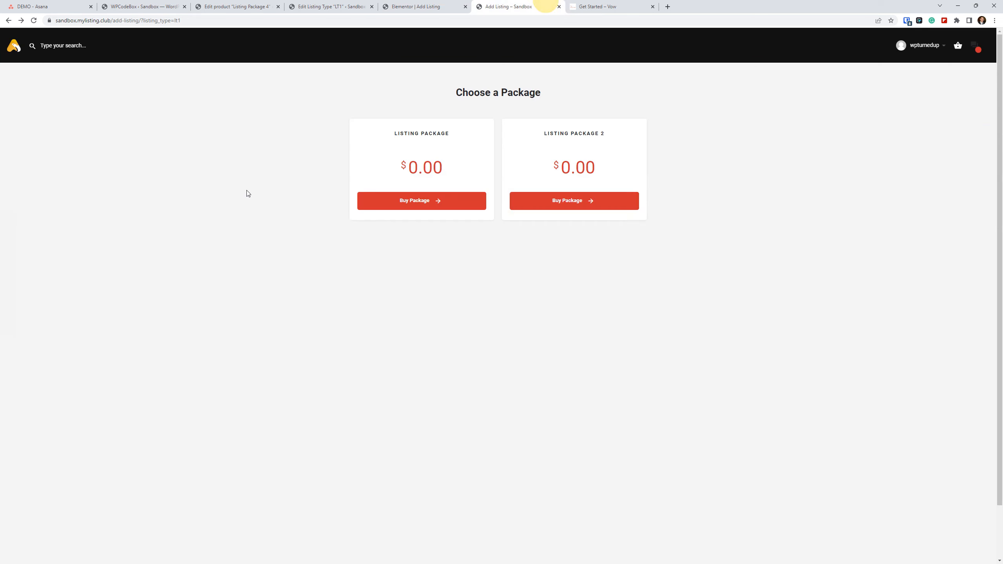
left_click(34, 20)
left_click(312, 7)
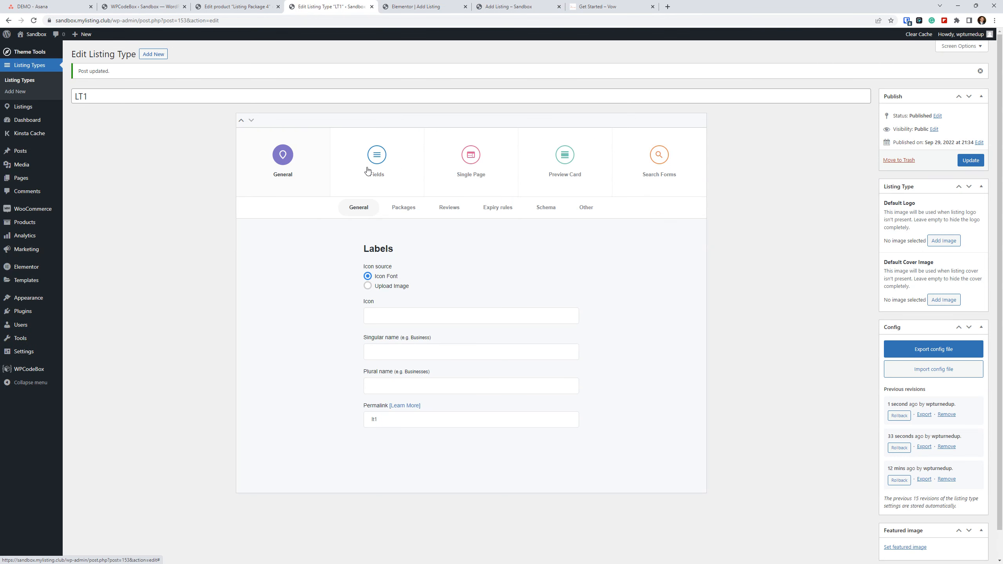
left_click(412, 212)
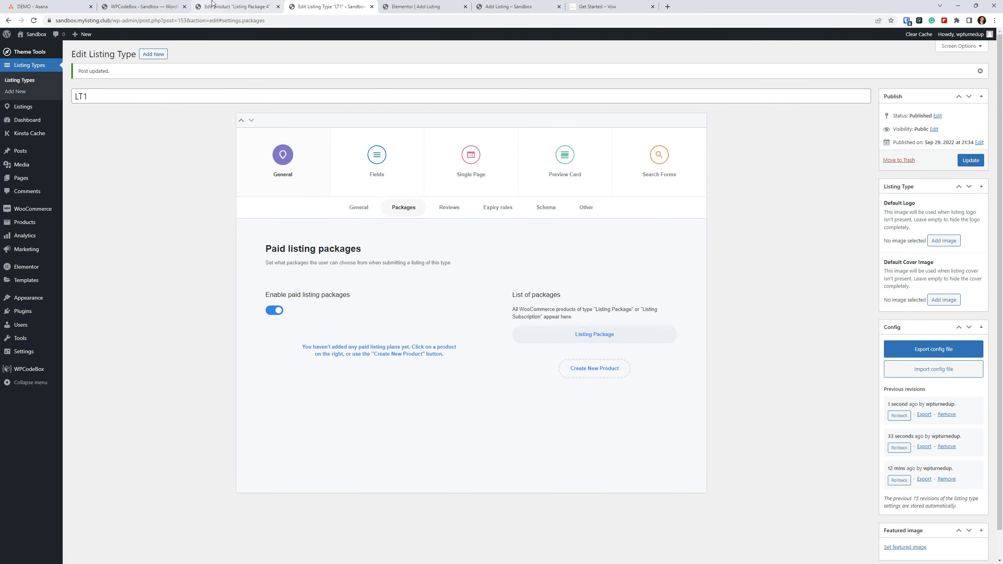
Open the Listing Package 3 and Listing Package 4 drafts from the products list in separate browser tabs and publish both.
left_click(230, 3)
left_click(18, 209)
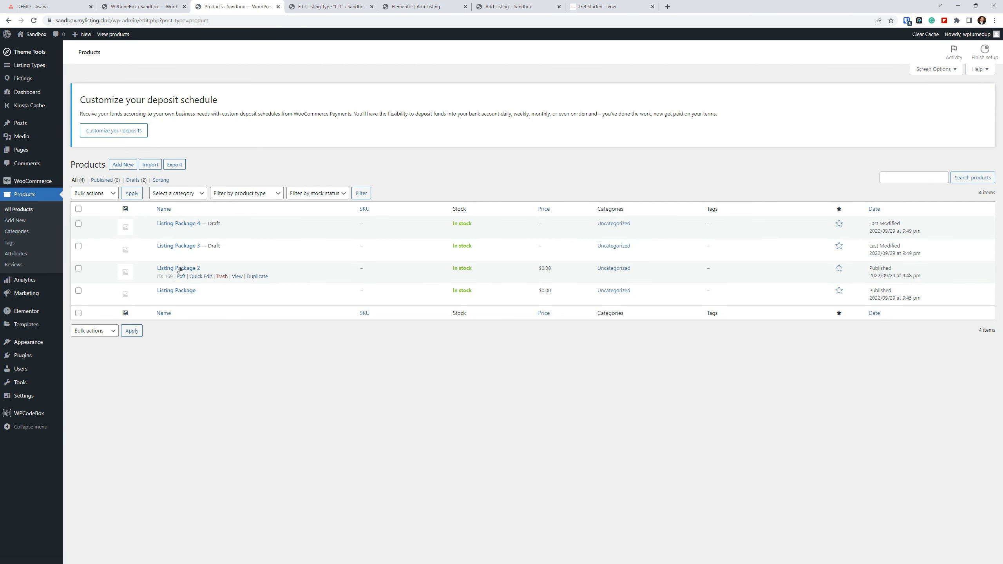
right_click(183, 277)
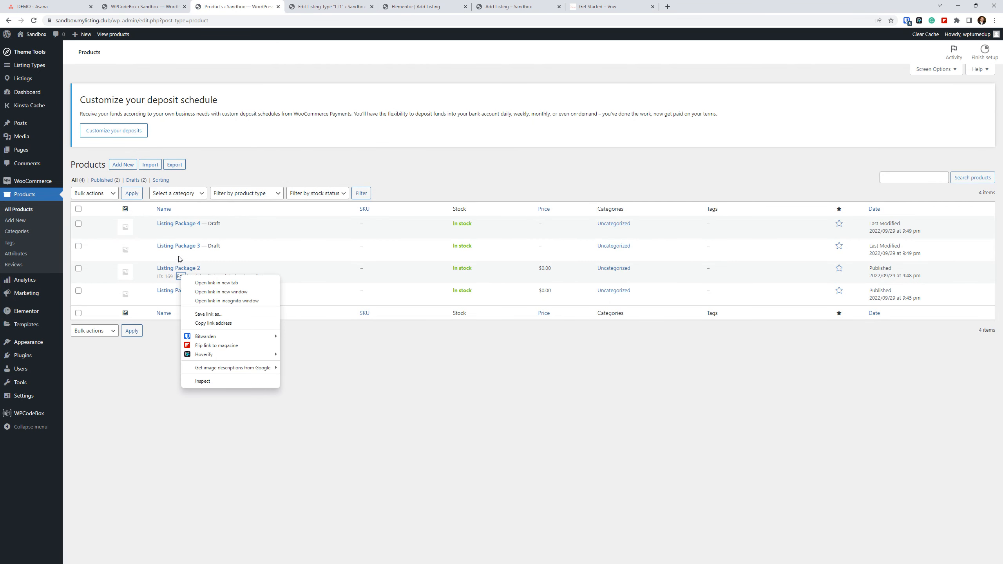
left_click(308, 239)
right_click(180, 254)
left_click(197, 262)
right_click(181, 231)
left_click(198, 240)
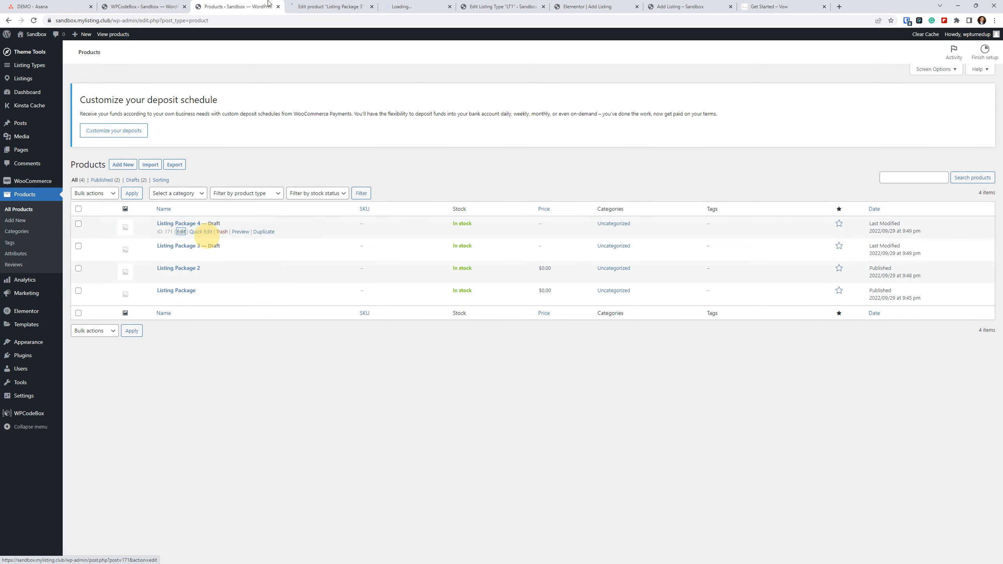
left_click(335, 4)
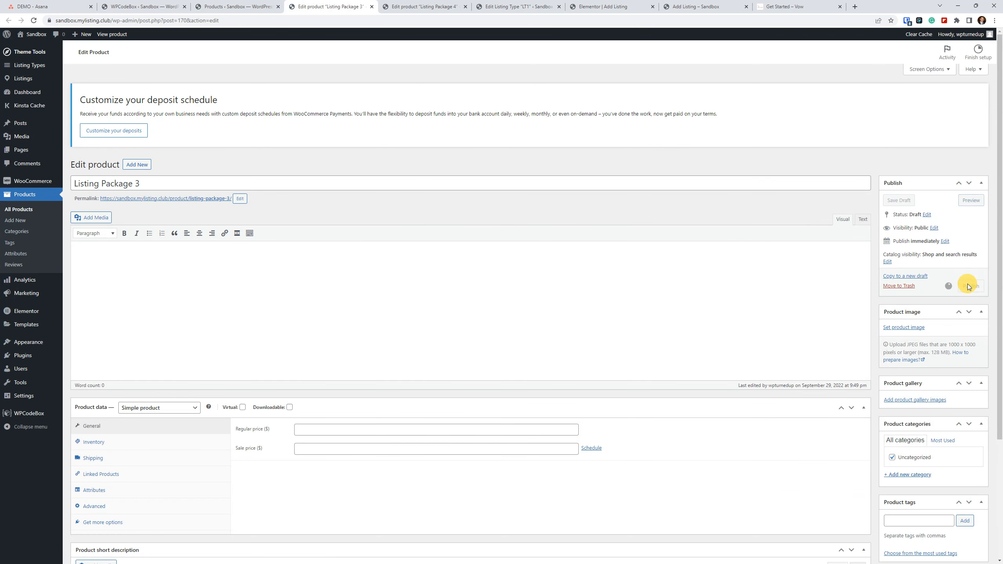
left_click(443, 6)
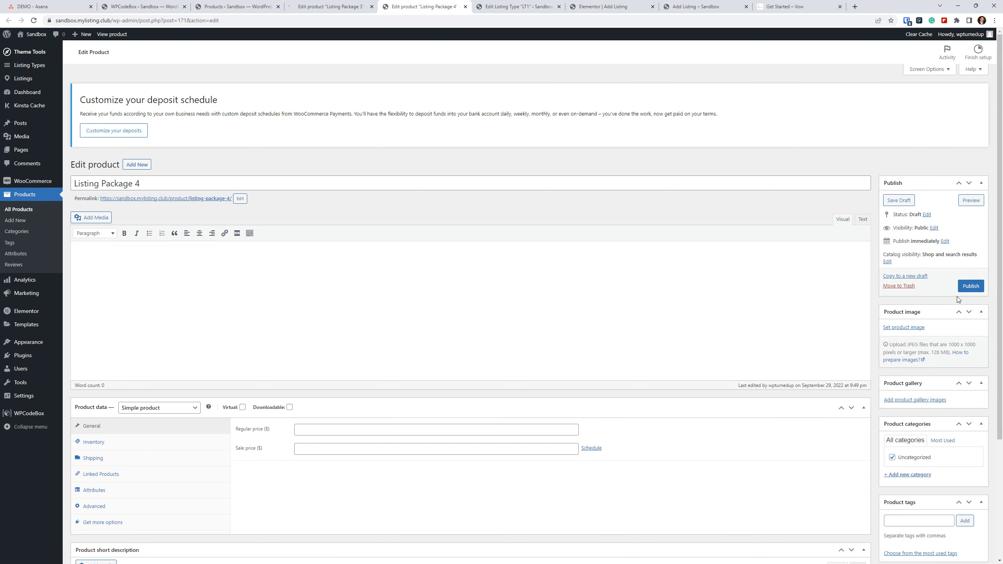
left_click(969, 286)
Reload the products list and close the browser tabs editing Listing Package 3 and Listing Package 4.
left_click(242, 7)
left_click(33, 20)
left_click(328, 7)
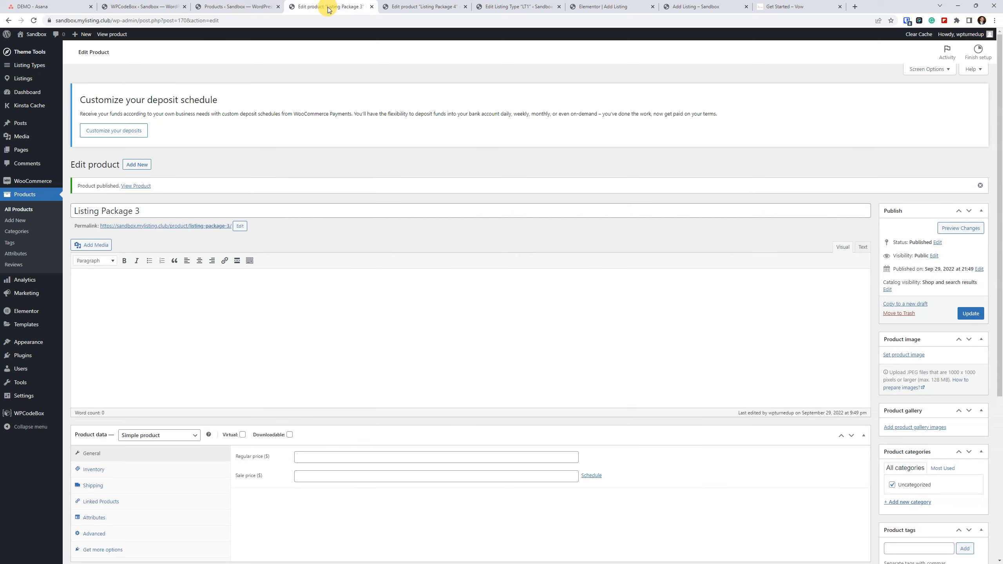
left_click(371, 6)
left_click(371, 6)
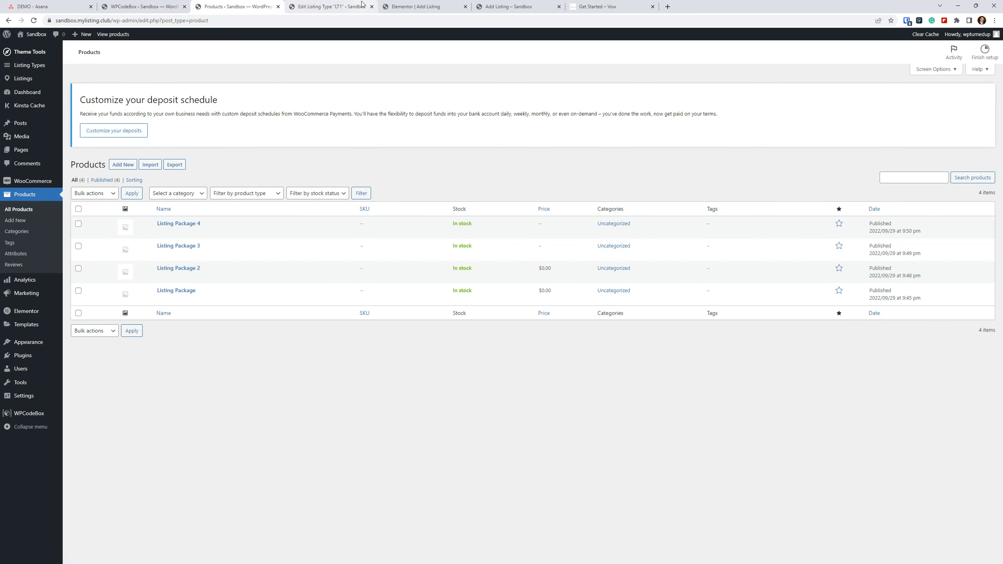
Return to the Elementor editor, clear the Add Listing Form widget's package layout selection, and update the page.
left_click(361, 6)
left_click(441, 4)
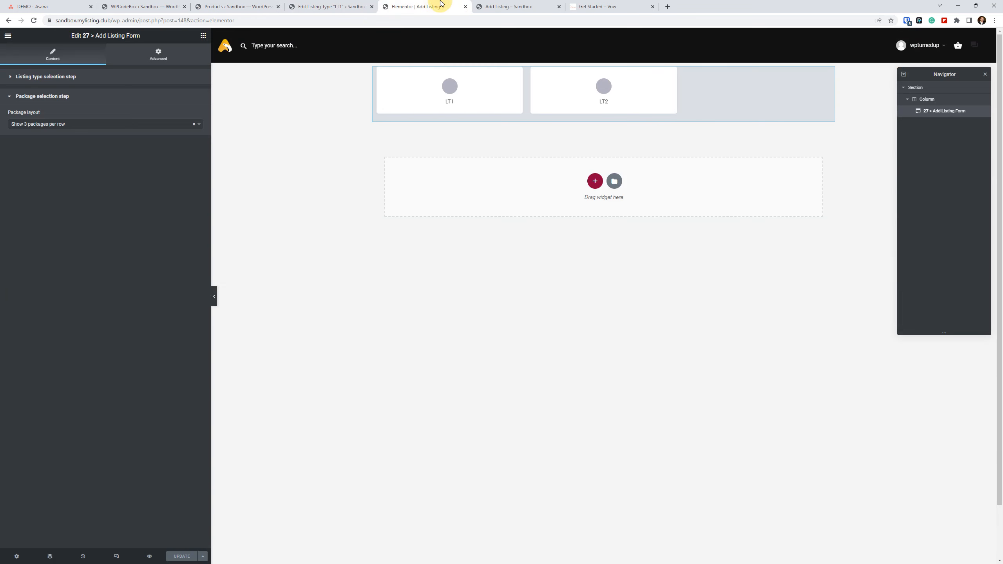
left_click(193, 124)
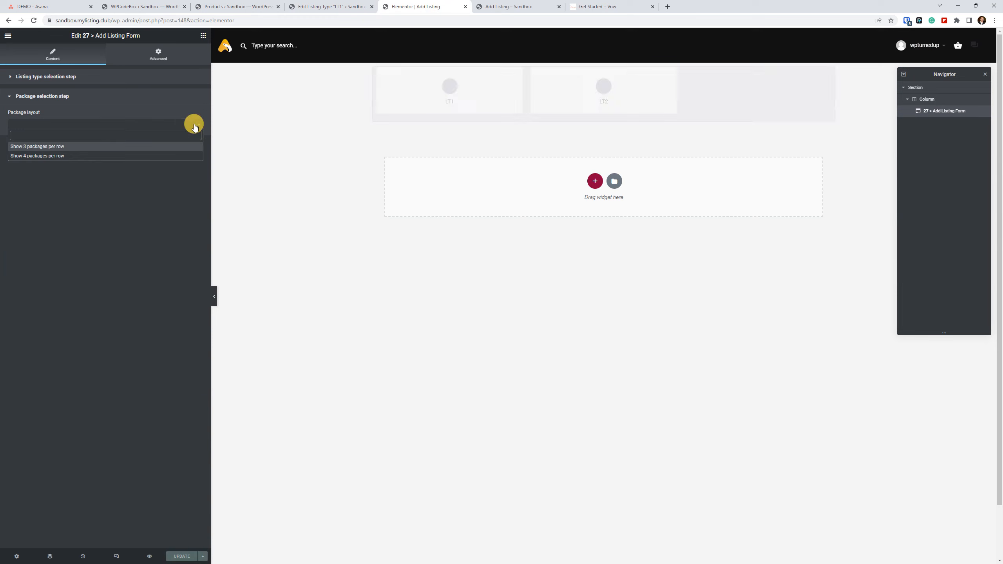
left_click(153, 228)
left_click(180, 556)
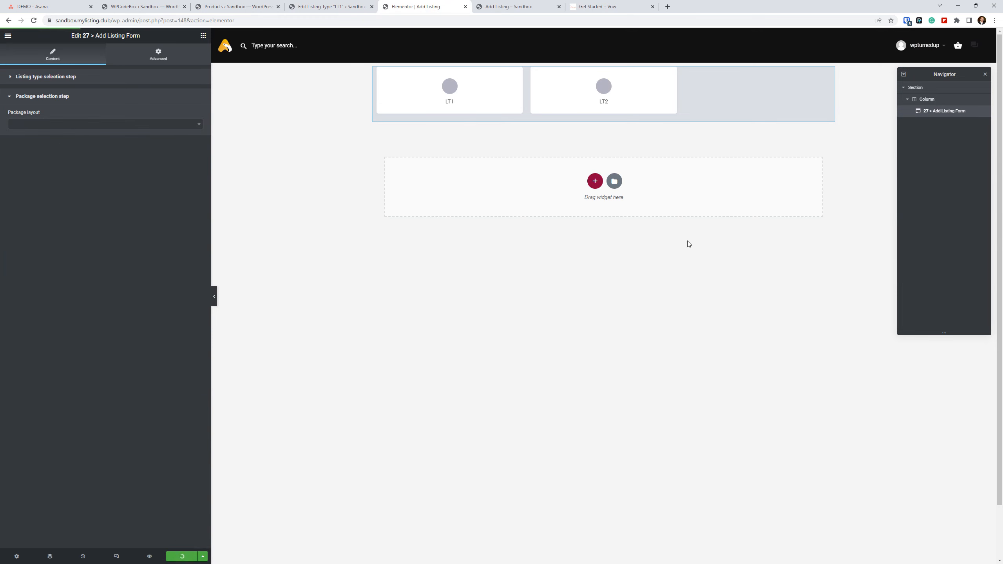
Reload the front-end Choose a Package page and the products list to compare the available packages.
left_click(513, 7)
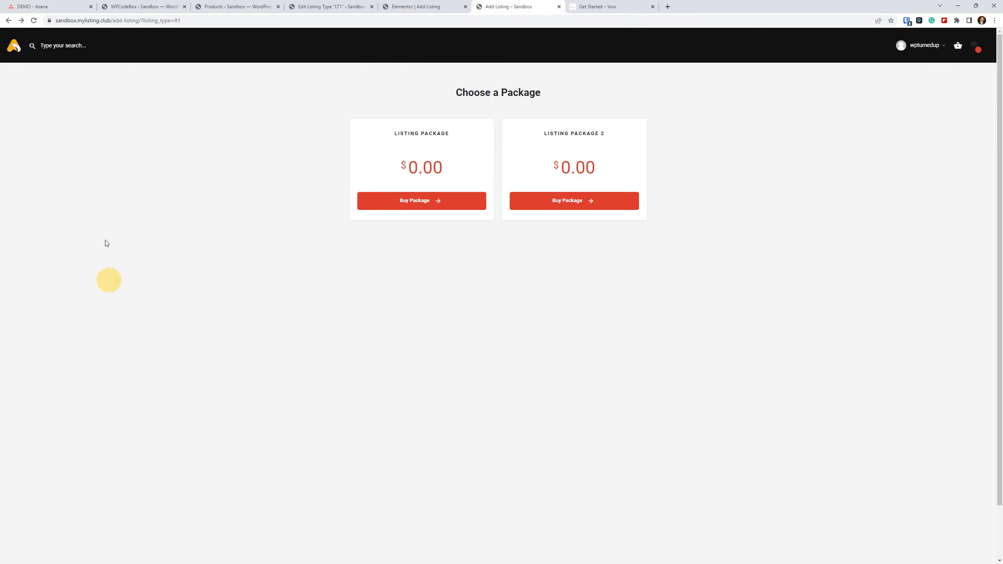
left_click(35, 21)
left_click(221, 6)
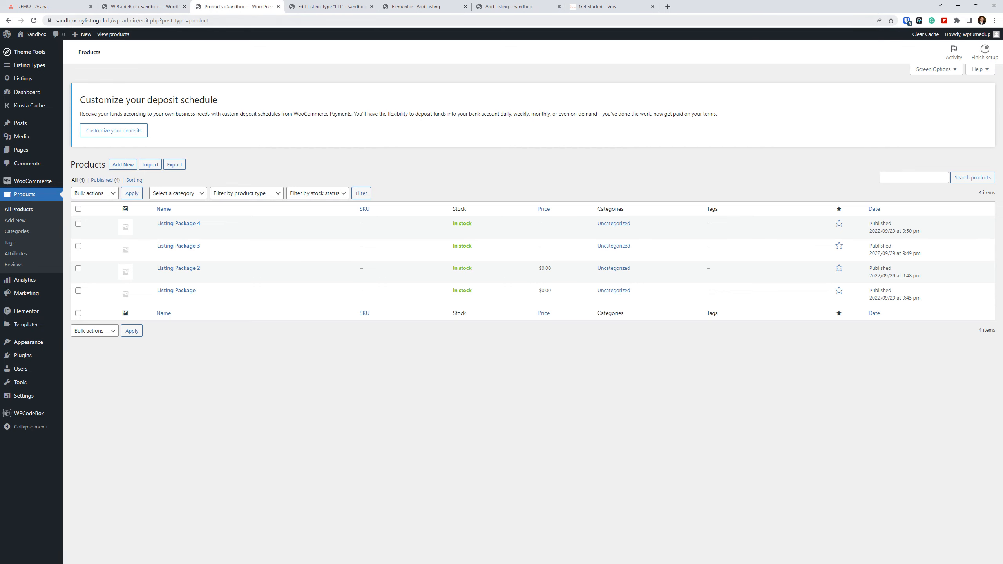
left_click(34, 20)
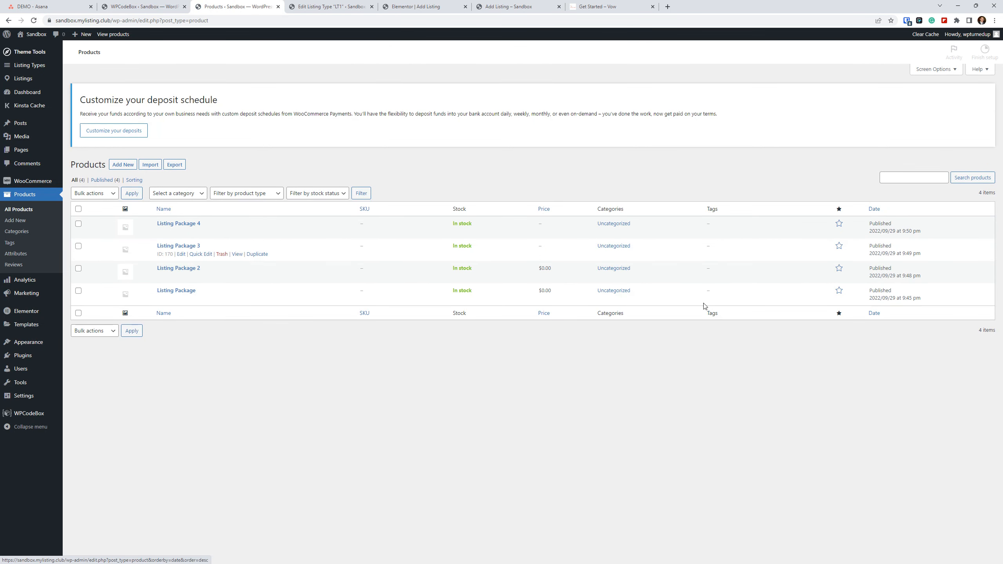
Open the Listing Package 4 and Listing Package 3 products for editing in separate browser tabs.
right_click(181, 232)
left_click(209, 237)
right_click(182, 257)
right_click(181, 256)
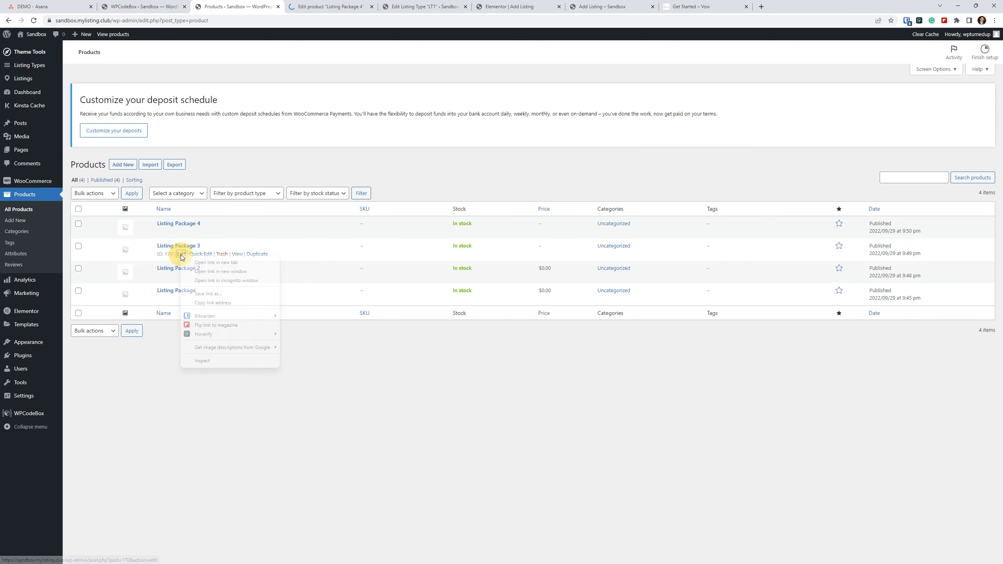
left_click(210, 263)
Change Listing Package 4 to the Listing Package product type, set its regular price to 0, and update it.
left_click(354, 3)
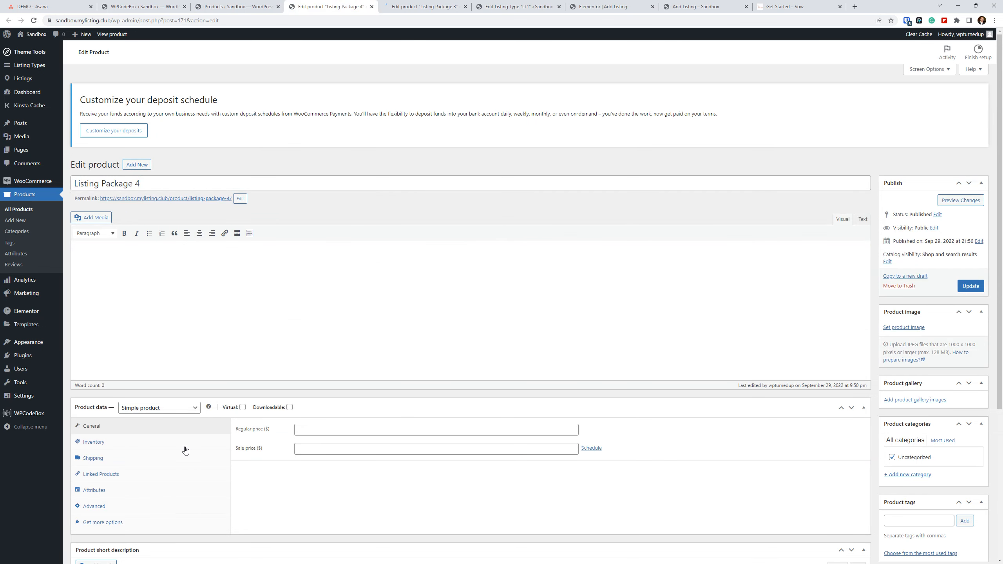
left_click(169, 411)
left_click(149, 474)
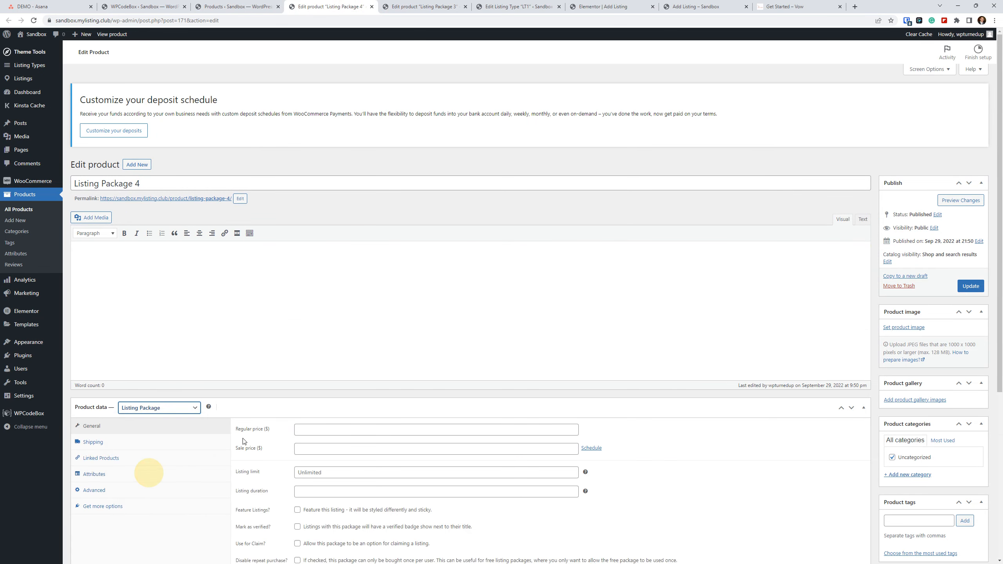
left_click(305, 428)
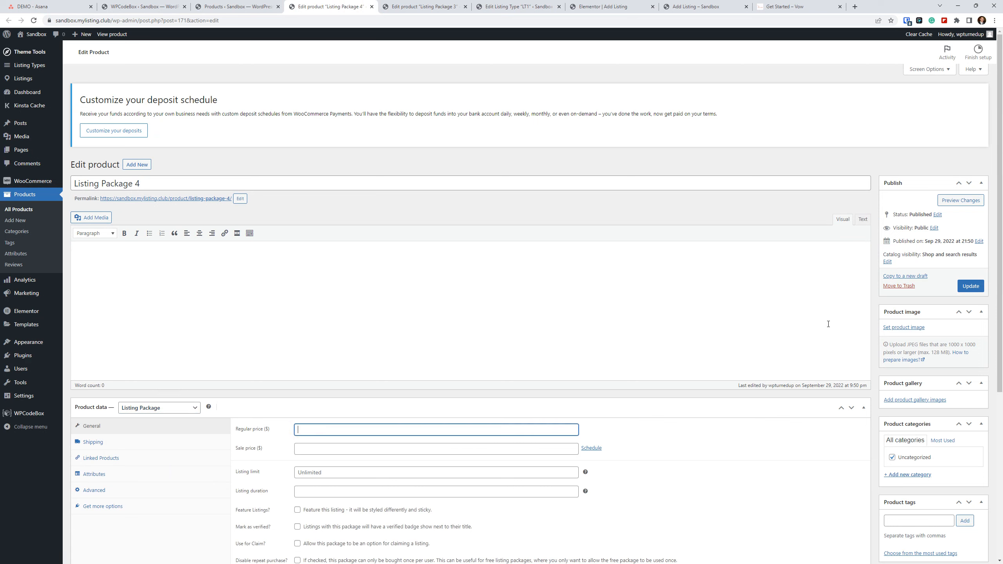
type("0")
left_click(968, 285)
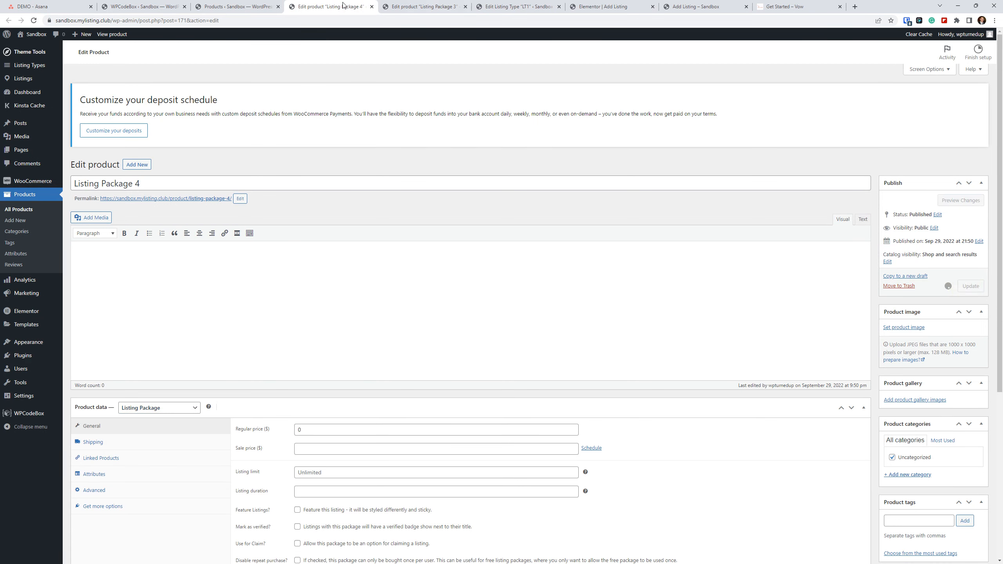
Change Listing Package 3 to the Listing Package product type, set its regular price to 0, and update it.
left_click(424, 7)
left_click(166, 408)
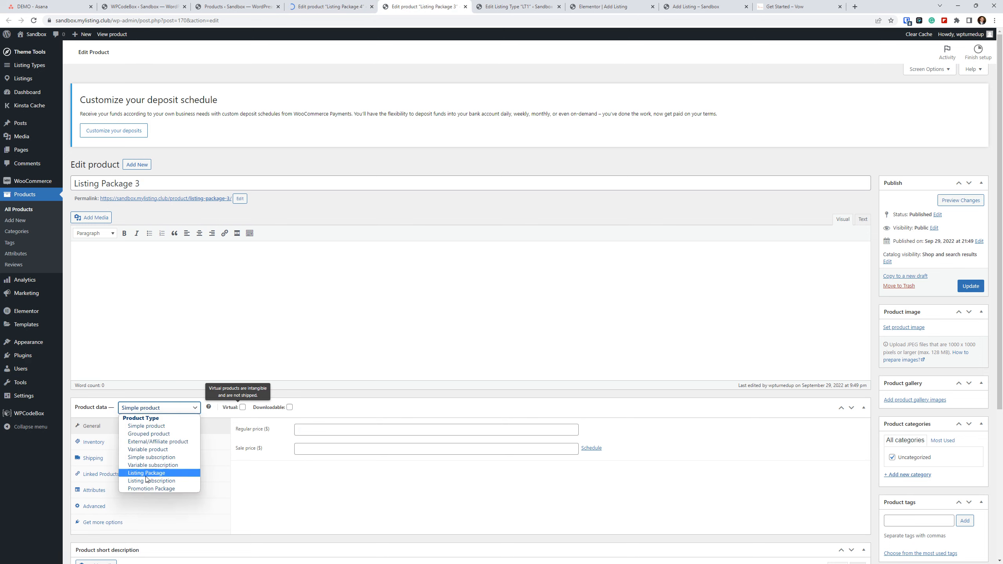
left_click(162, 479)
left_click(356, 430)
type("0")
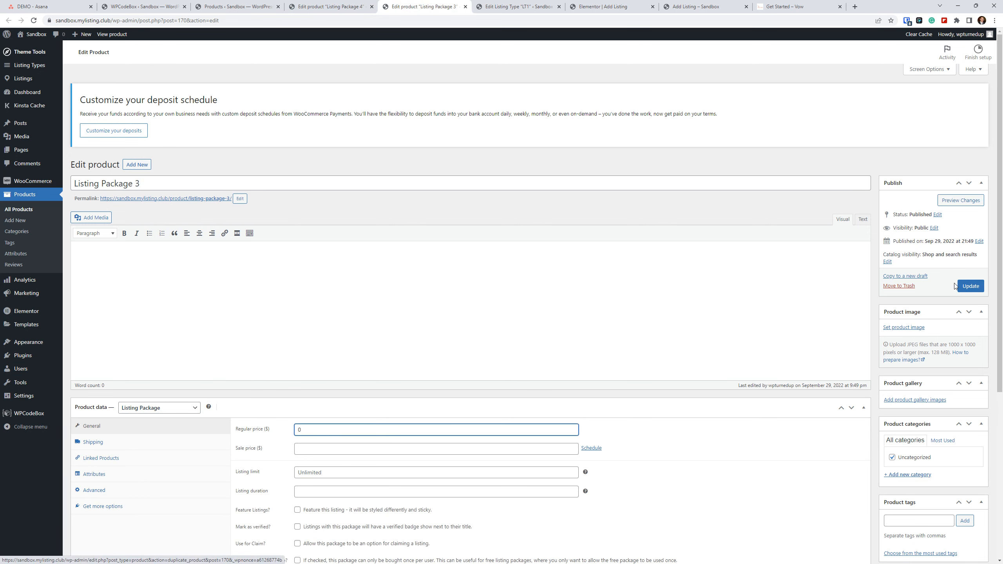
left_click(964, 286)
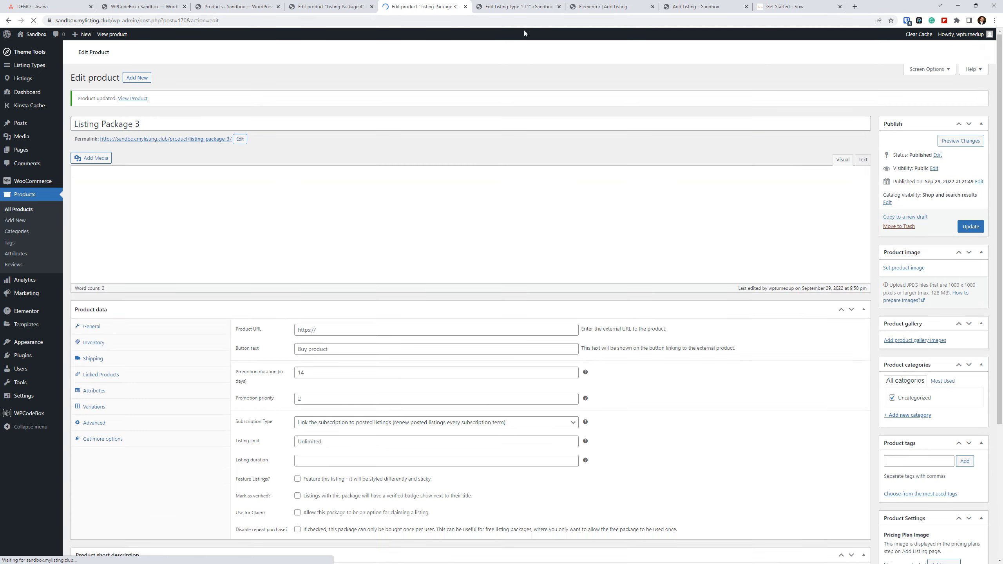
Close both product editing tabs and reload the front-end Choose a Package page.
left_click(326, 4)
left_click(371, 7)
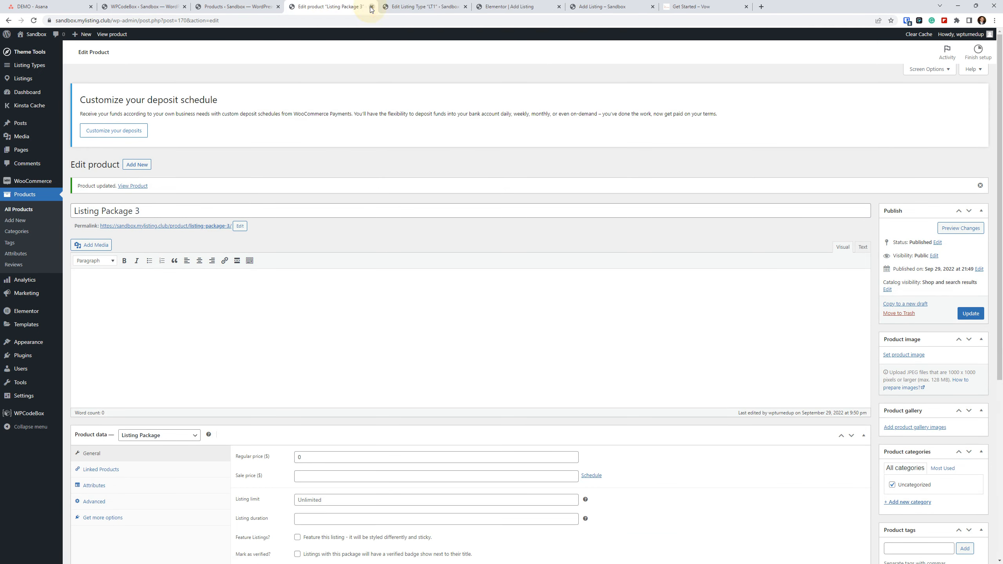
left_click(371, 6)
left_click(418, 6)
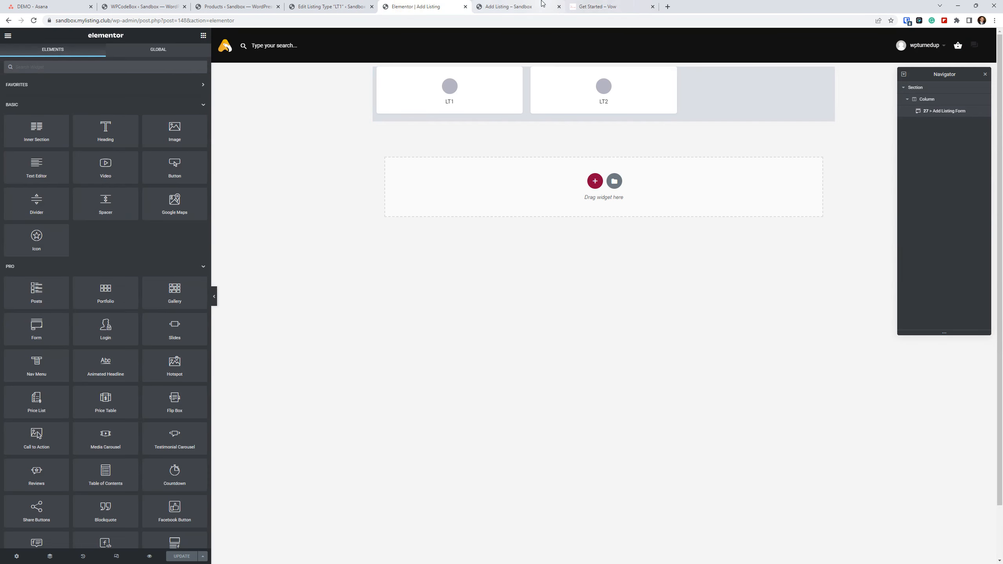
left_click(510, 6)
left_click(33, 20)
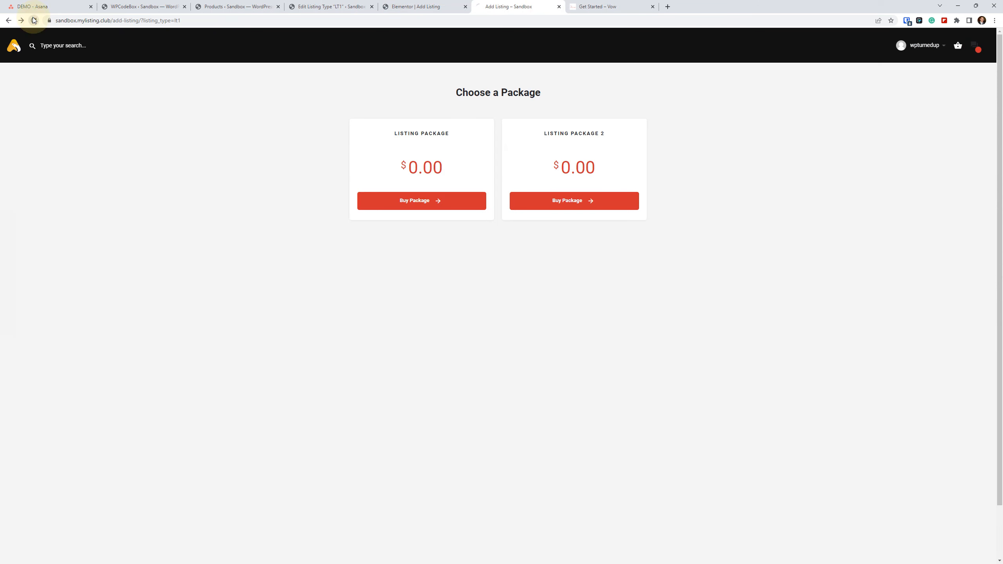
Set the Add Listing Form widget's package layout to Show 3 packages per row, update the page, and reload the front-end package page.
left_click(428, 4)
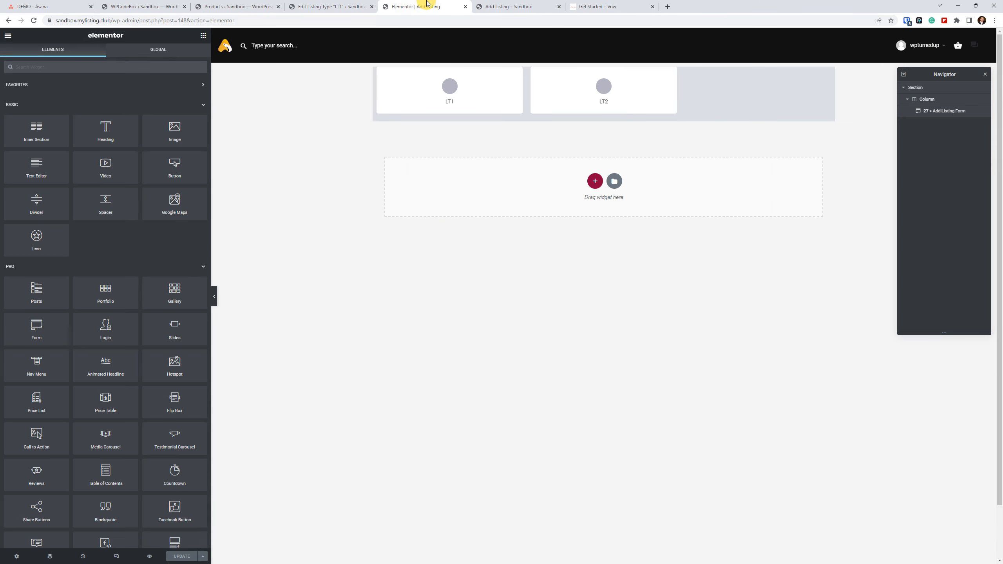
left_click(756, 120)
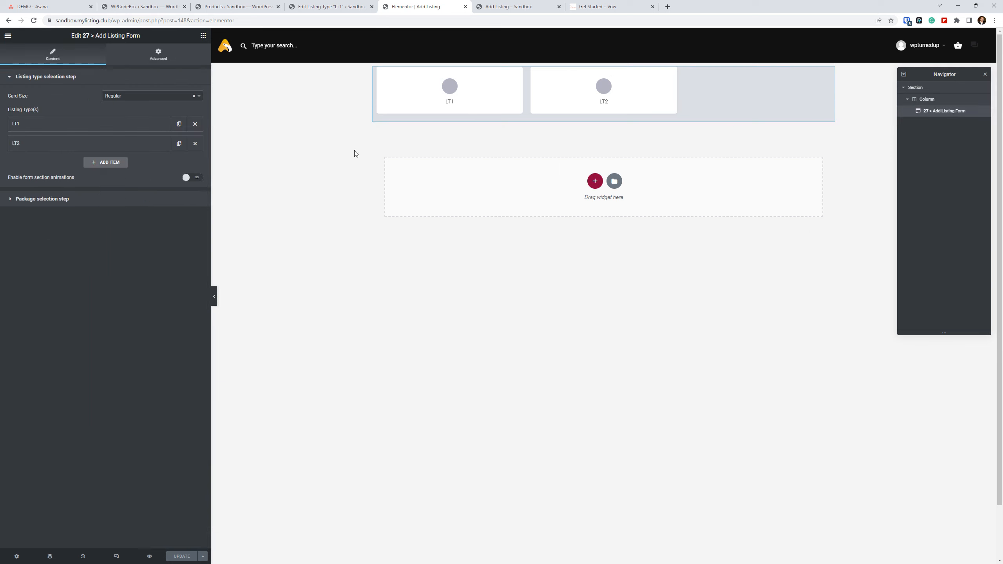
left_click(88, 202)
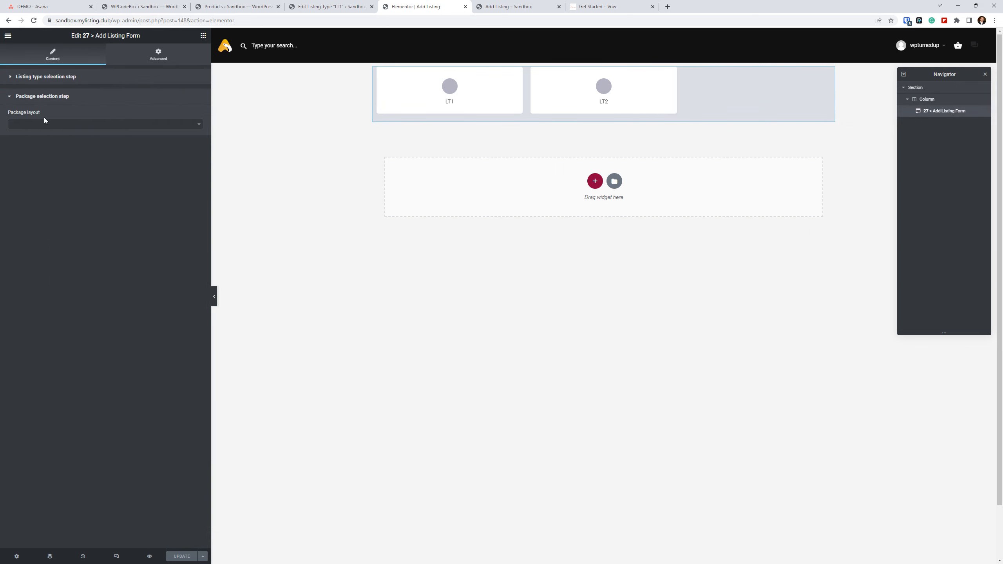
left_click(111, 125)
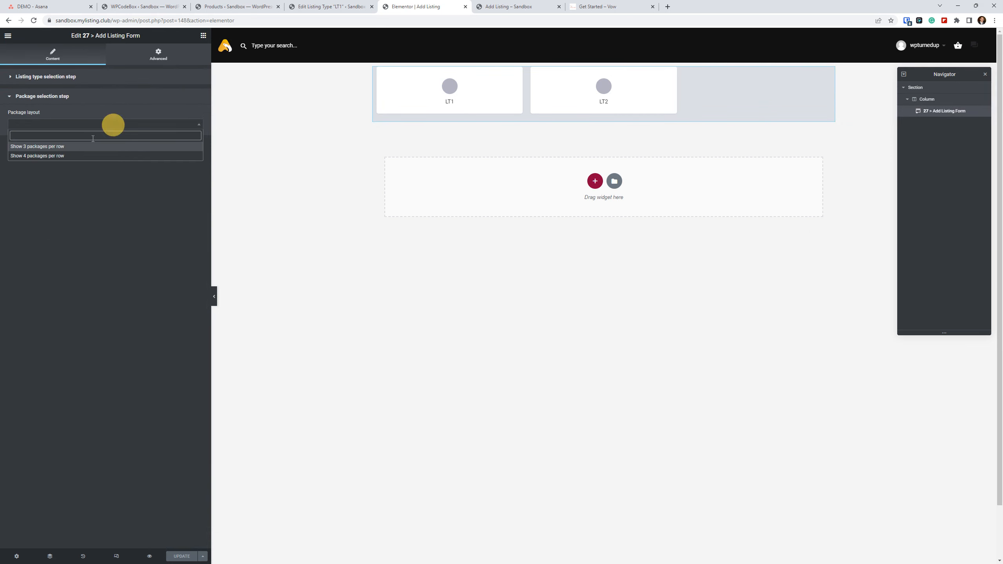
left_click(74, 154)
left_click(188, 557)
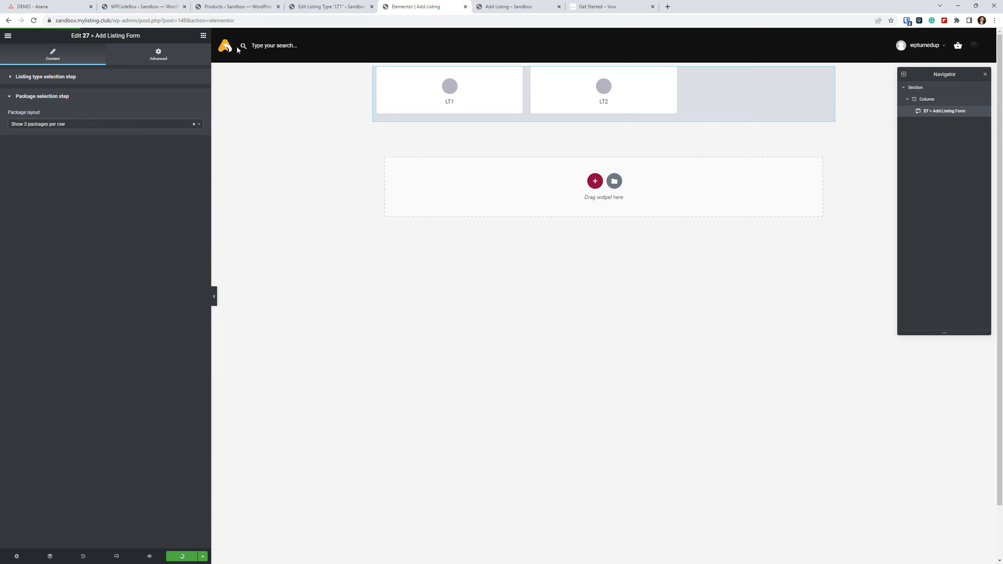
left_click(526, 4)
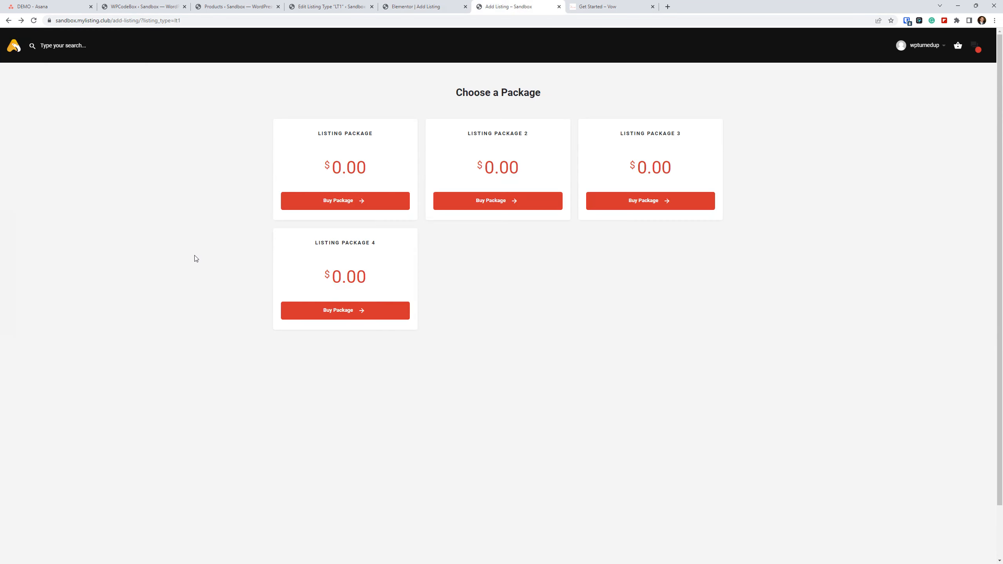
left_click(34, 21)
Change the widget's package layout to Show 4 packages per row, update the page, and reload the front-end package page.
left_click(420, 6)
left_click(105, 124)
left_click(84, 154)
left_click(168, 556)
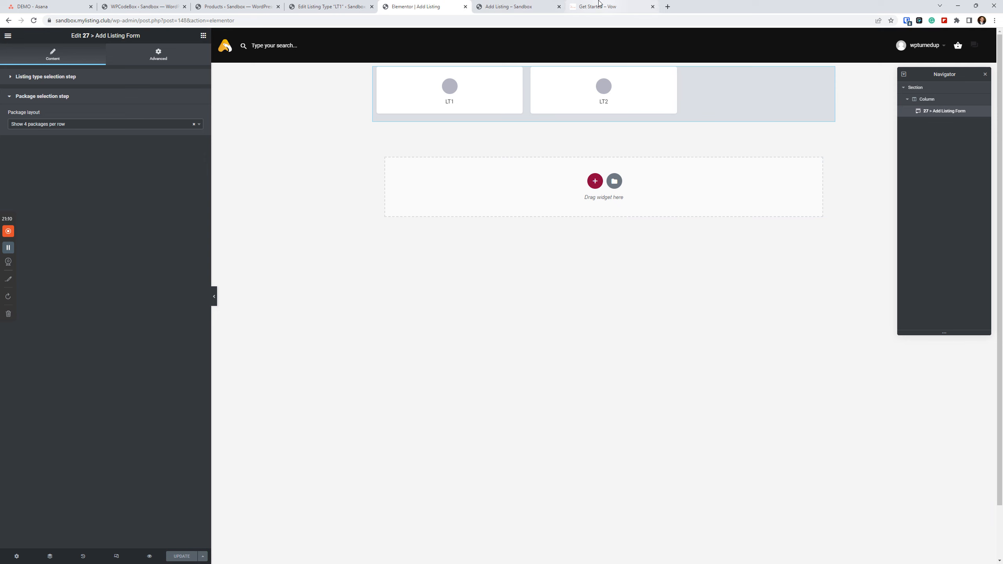
left_click(517, 6)
triple_click(191, 291)
left_click(34, 21)
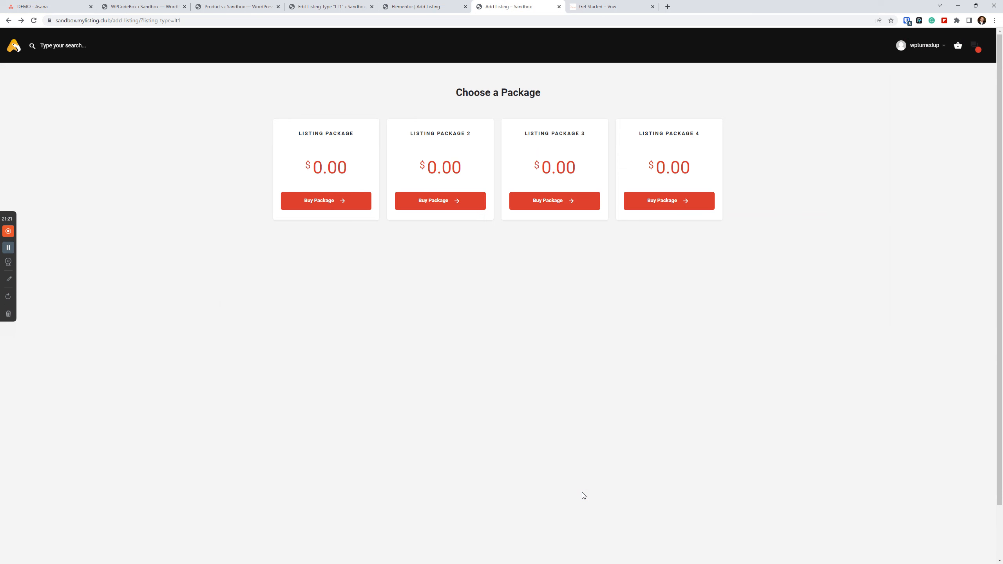
From the LT1 listing type's browser tab, go to the products list and open the original Listing Package product for editing.
left_click(316, 5)
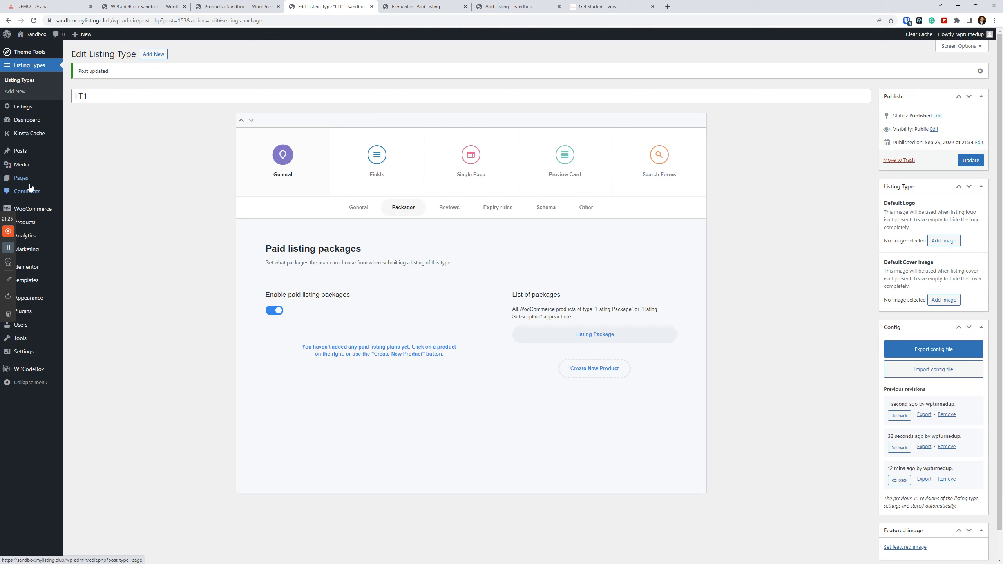
mouse_move(32, 304)
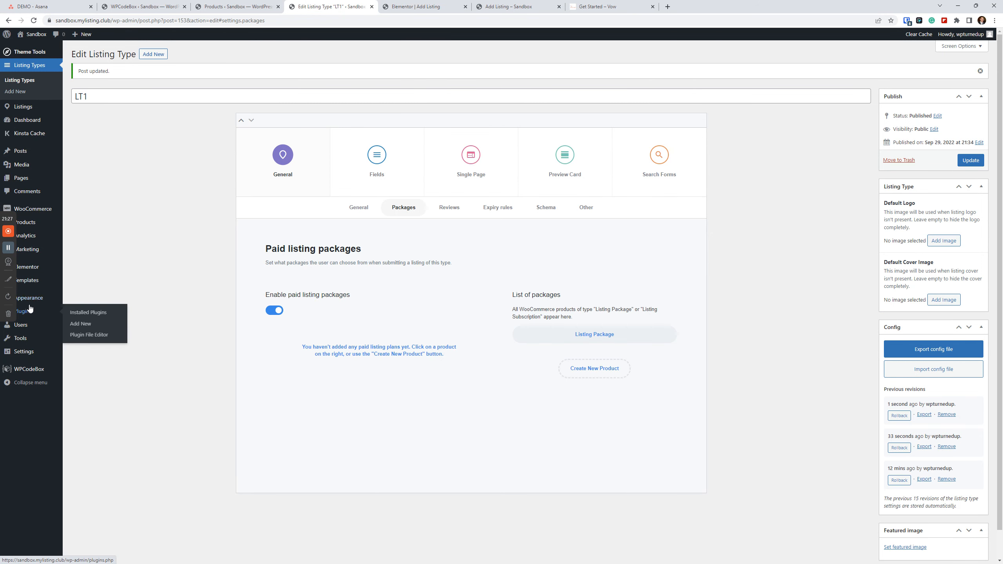
scroll(32, 216, "down", 1)
left_click(34, 224)
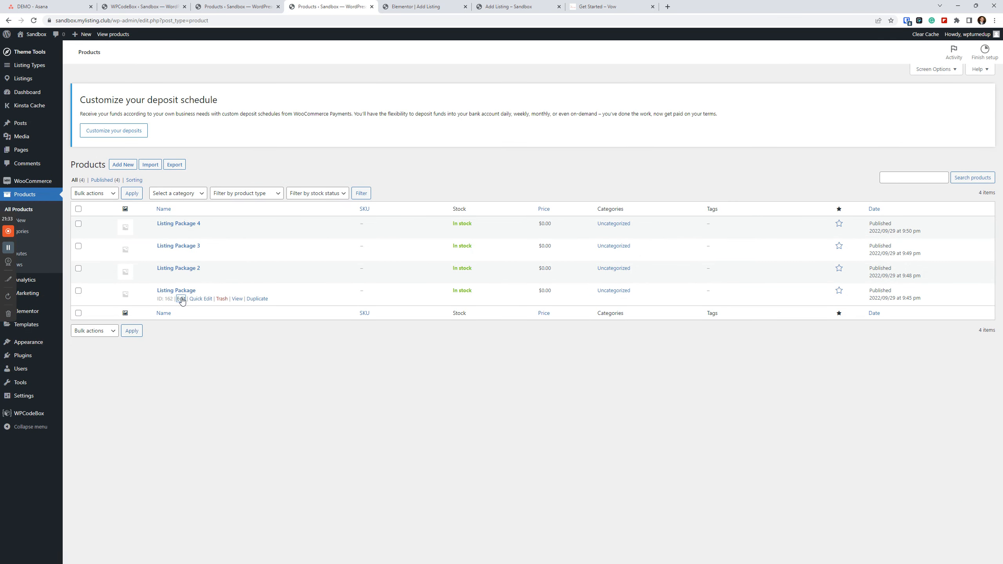
left_click(182, 299)
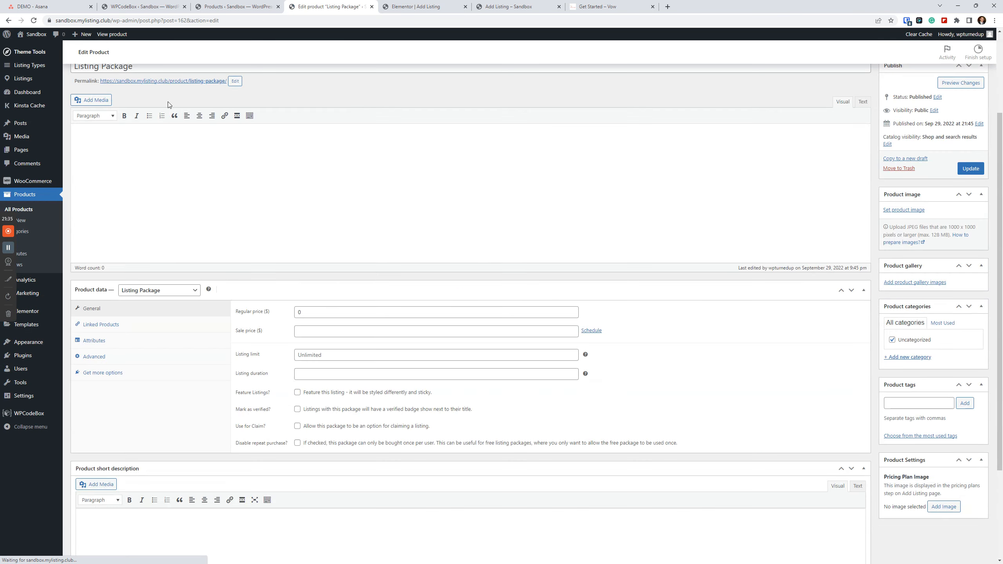
Add description lines "This is a long feature", "This is a longer feature" and "This is the longeeeeeeeeeeeeeees feature" to Listing Package, and update it.
left_click(172, 156)
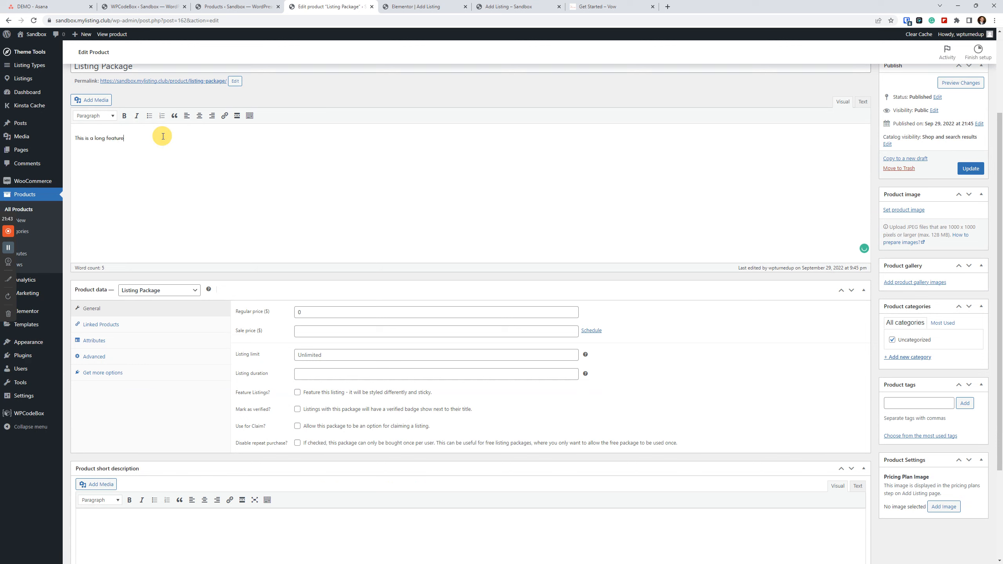
triple_click(161, 139)
left_click(162, 137)
key("Return")
left_click(105, 153)
type("er")
left_click(155, 154)
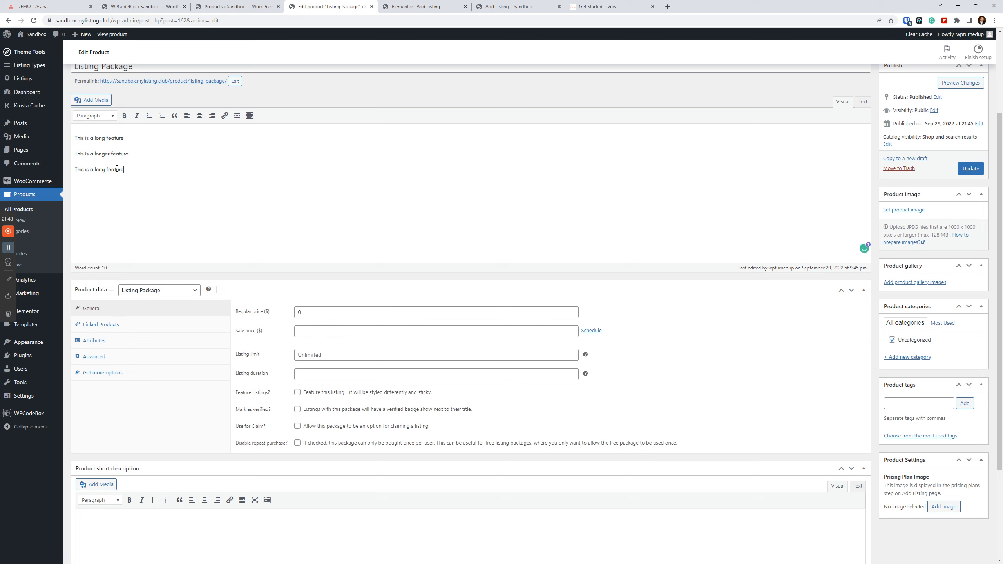
left_click(92, 170)
Reload the front-end Choose a Package page and examine how the description fits the Listing Package card in the four-per-row layout.
left_click(514, 6)
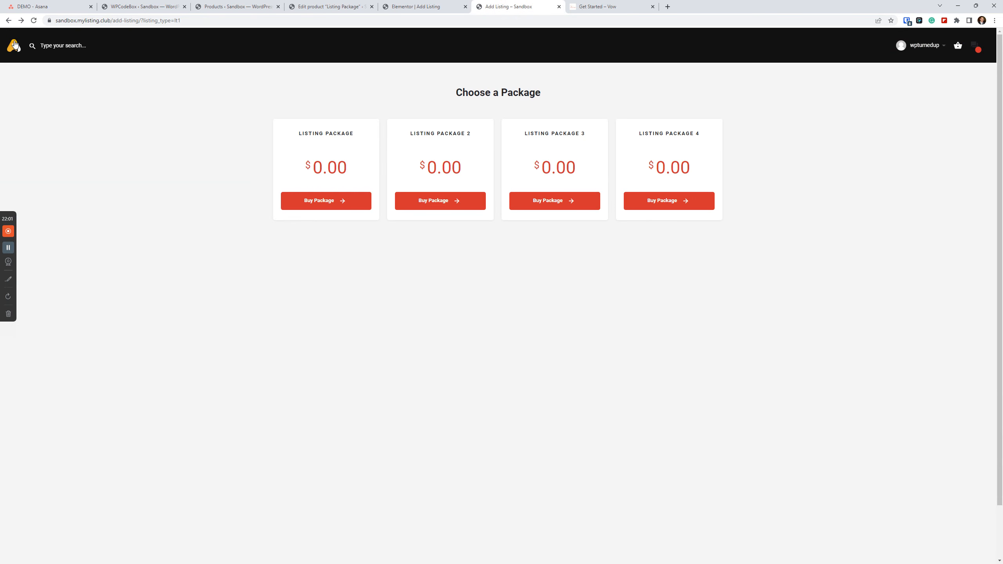
left_click(35, 20)
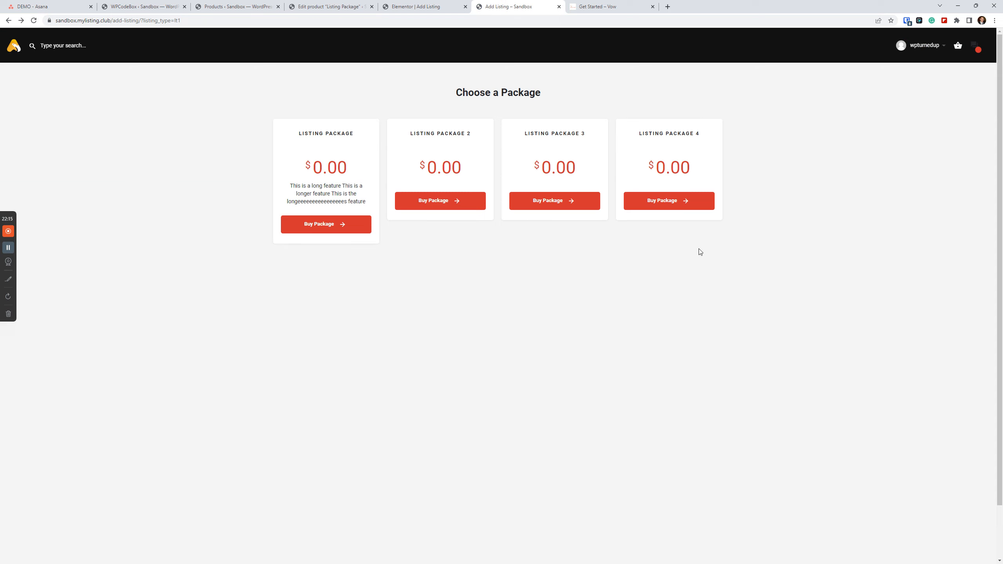
left_click(361, 321)
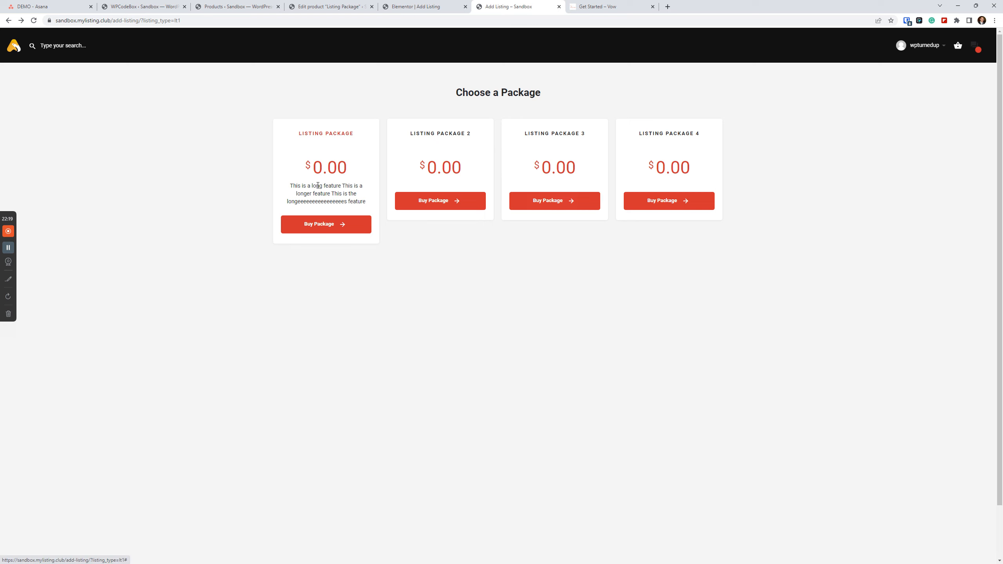
left_click(334, 186)
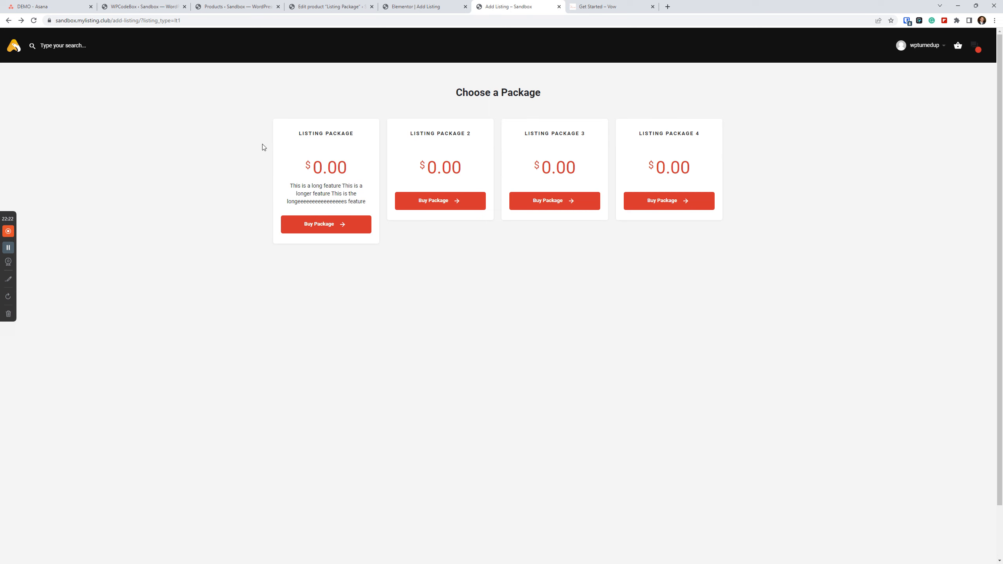
left_click_drag(201, 105, 634, 348)
left_click(558, 301)
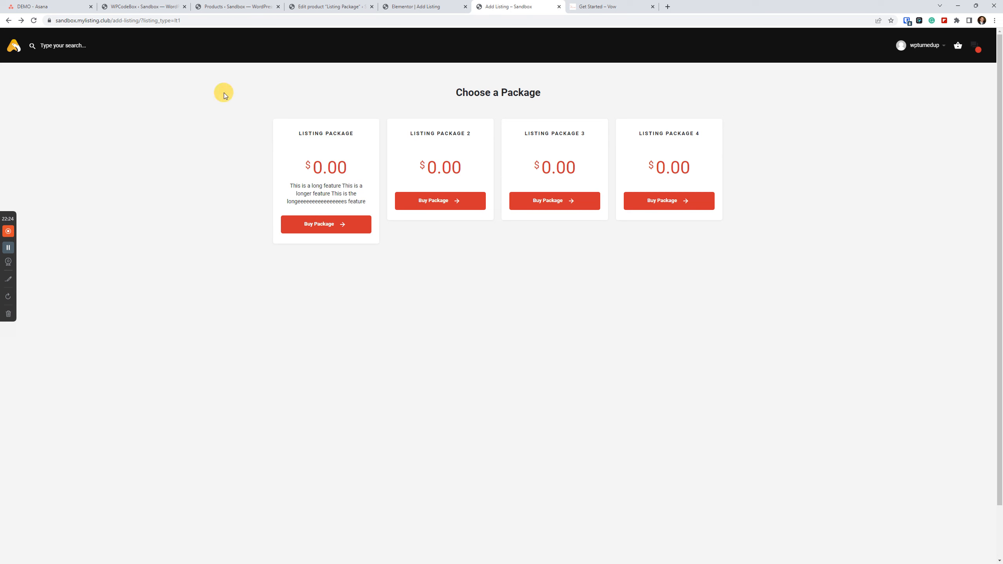
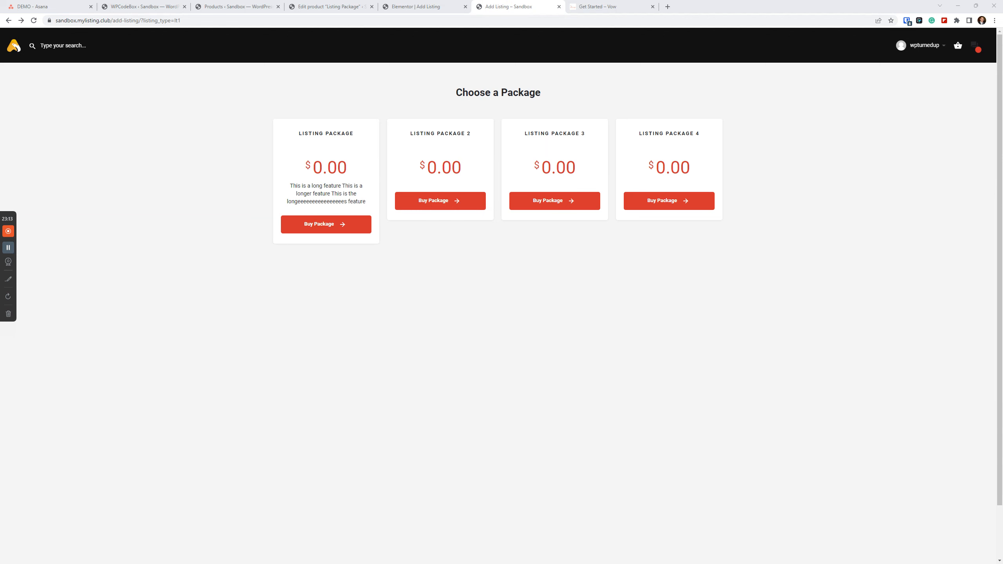
From the product editor's browser tab, go to the products list and start a new product titled "Listing Package 5".
left_click(296, 6)
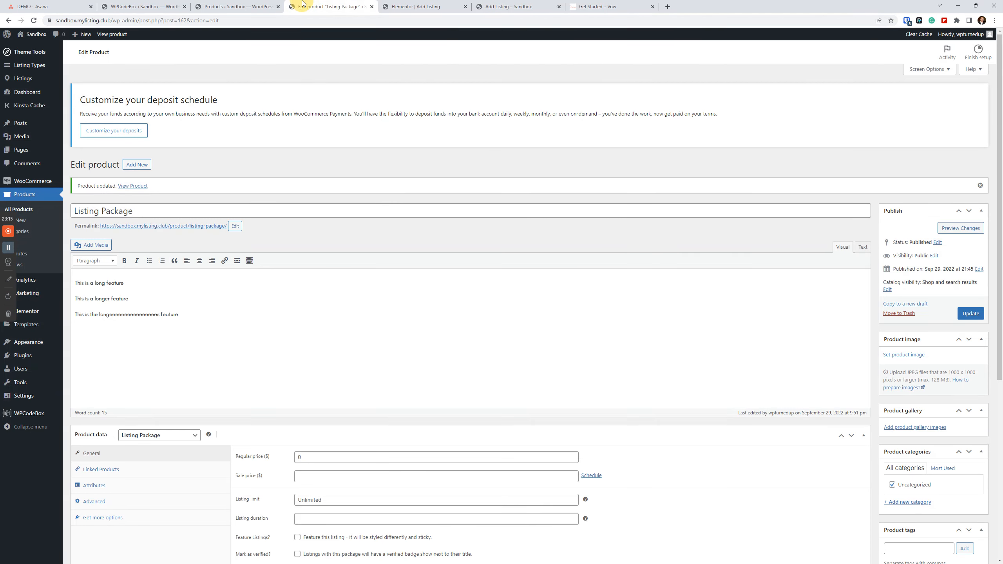
left_click(23, 210)
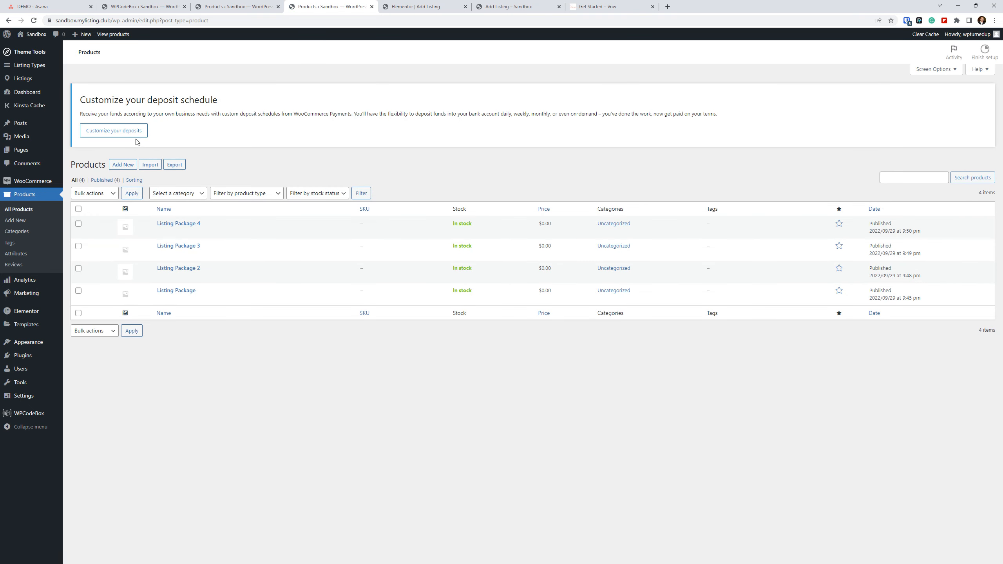
left_click(130, 165)
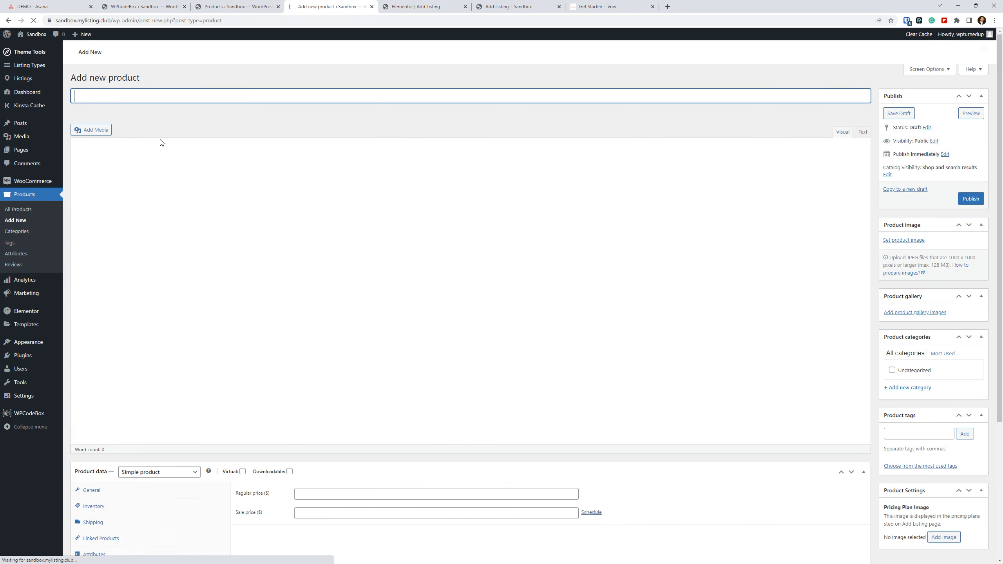
type("Listin")
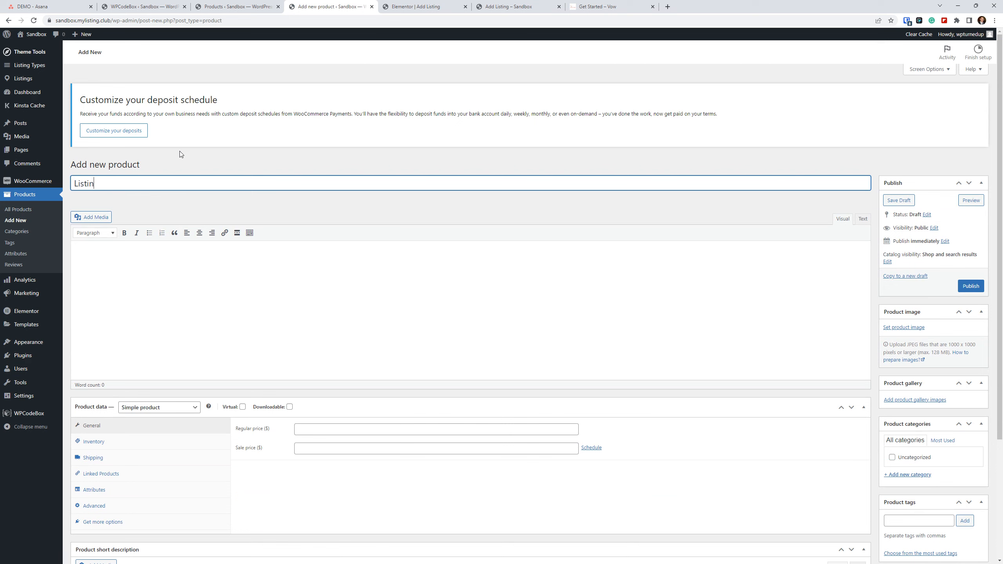
type("g Package 5")
Set the new product's type to Listing Package with a regular price of 0, and publish it.
left_click(168, 414)
left_click(154, 415)
left_click(170, 409)
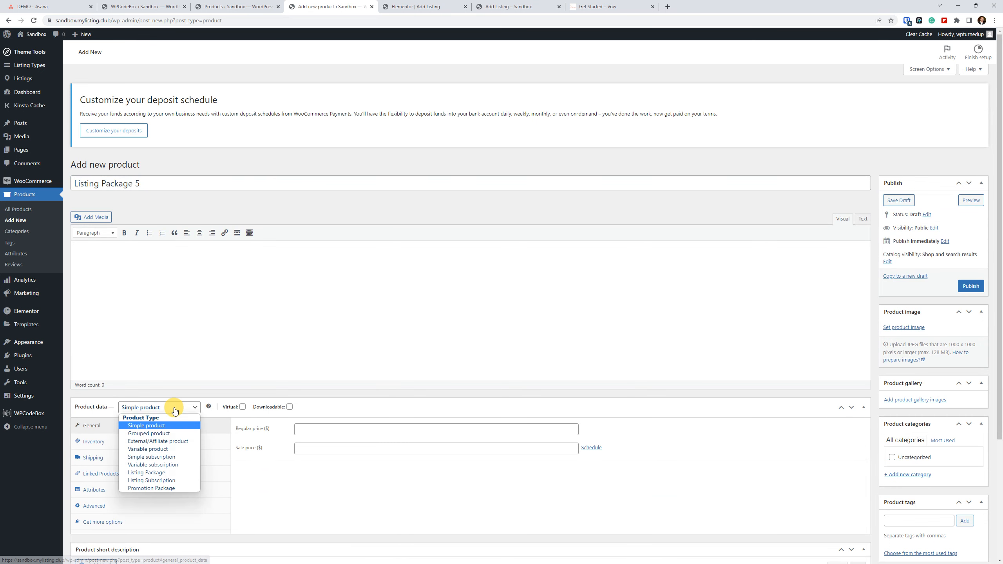
left_click(166, 473)
left_click(323, 431)
type("0")
left_click(970, 285)
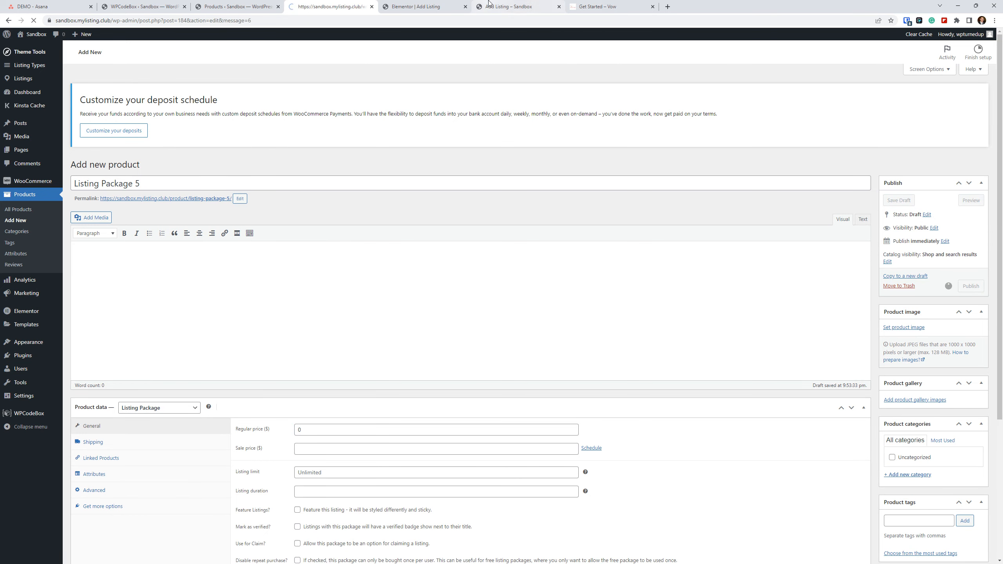
Reload the front-end Choose a Package page and examine its layout in device emulation at iPhone 12 Pro and iPad Mini sizes.
left_click(489, 5)
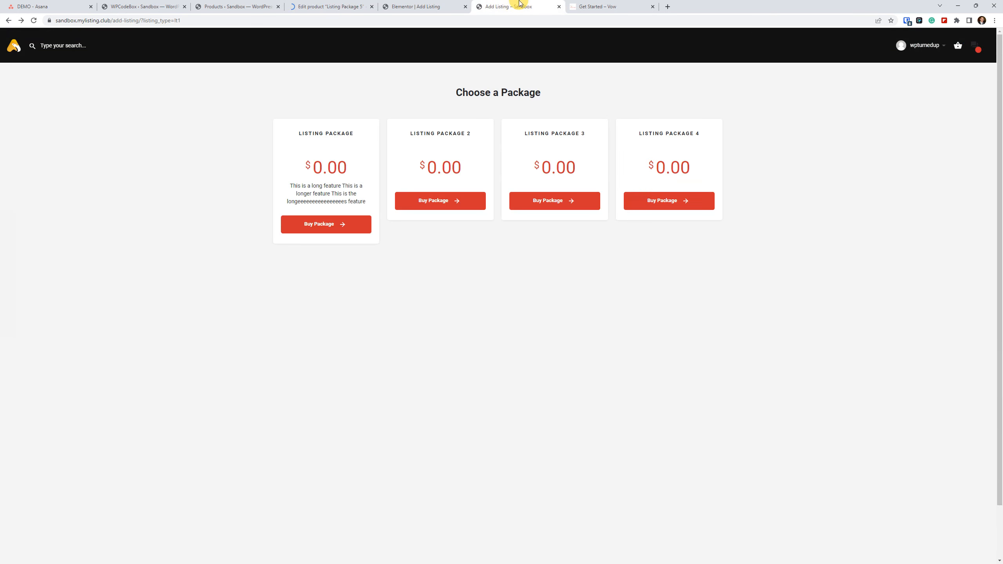
left_click(35, 21)
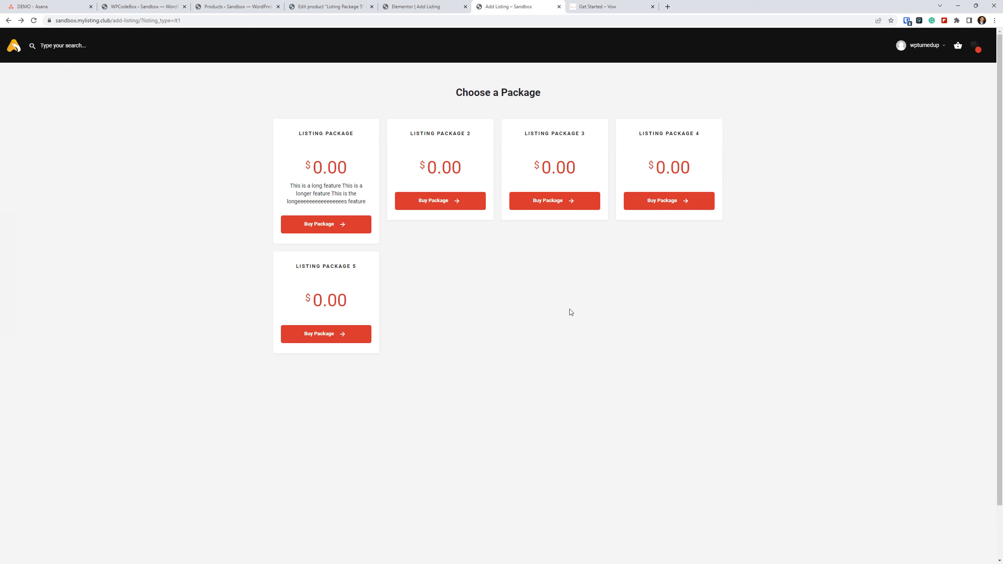
right_click(124, 271)
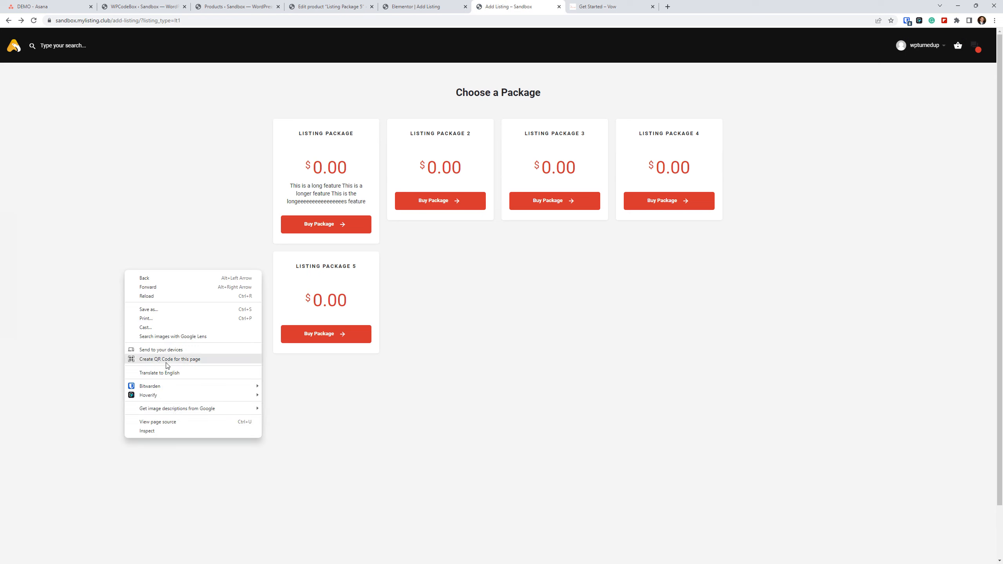
left_click(181, 430)
left_click(756, 33)
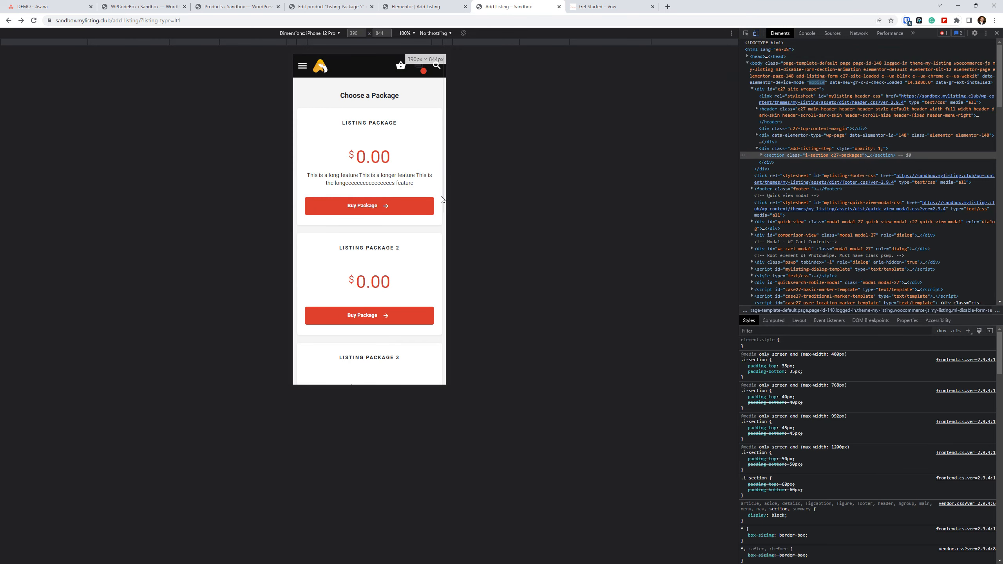
left_click(310, 33)
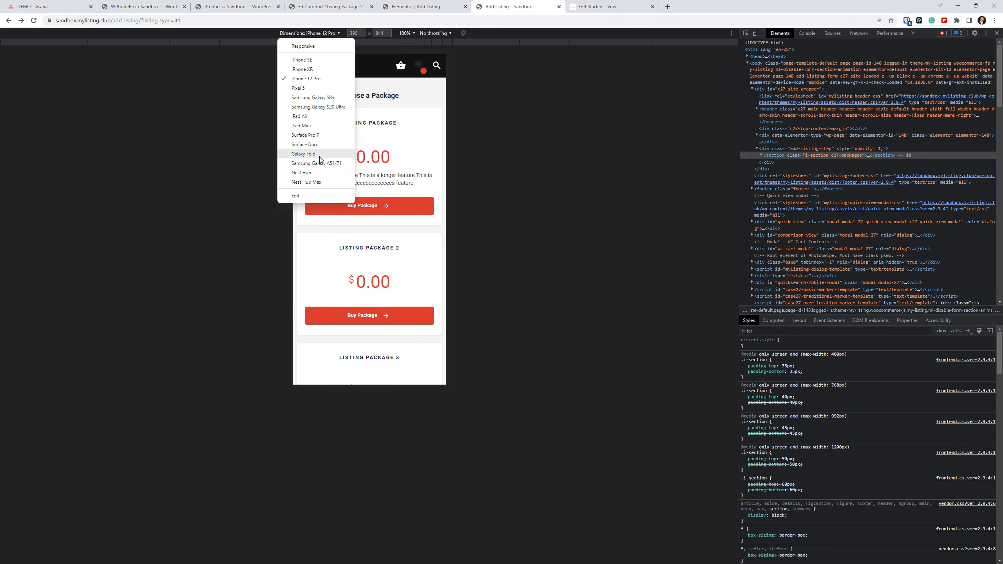
left_click(310, 125)
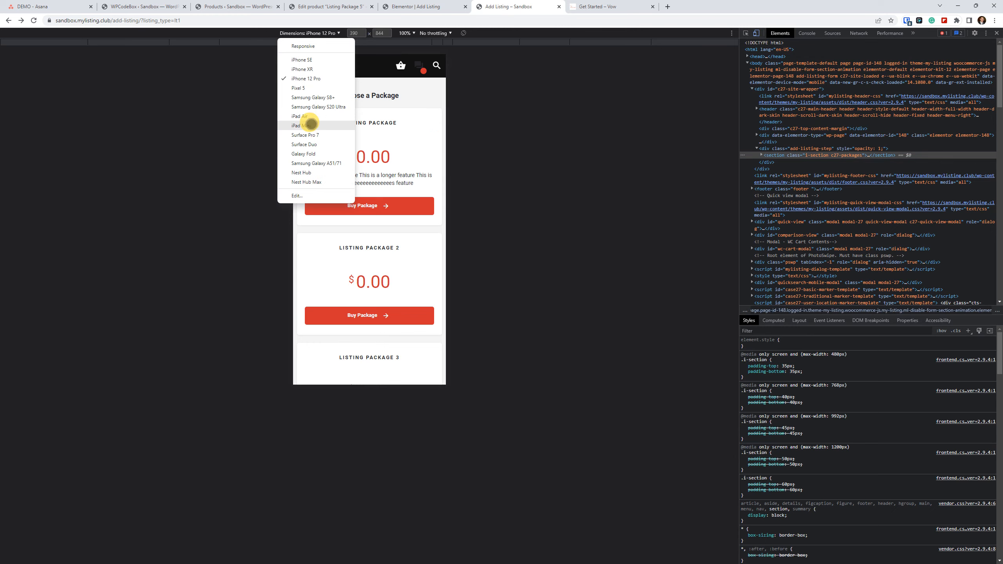
scroll(378, 291, "down", 2)
scroll(382, 308, "up", 2)
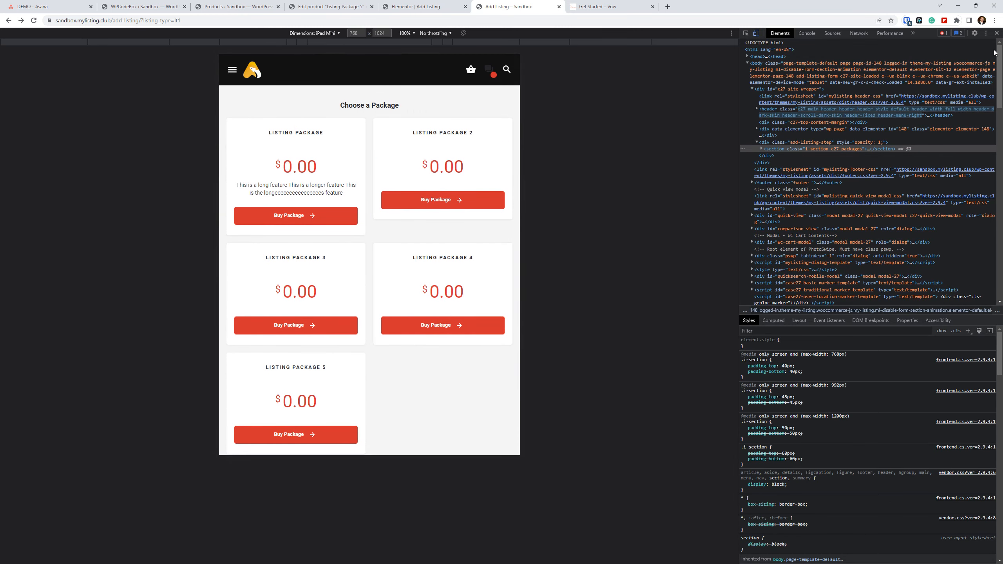
key("F12")
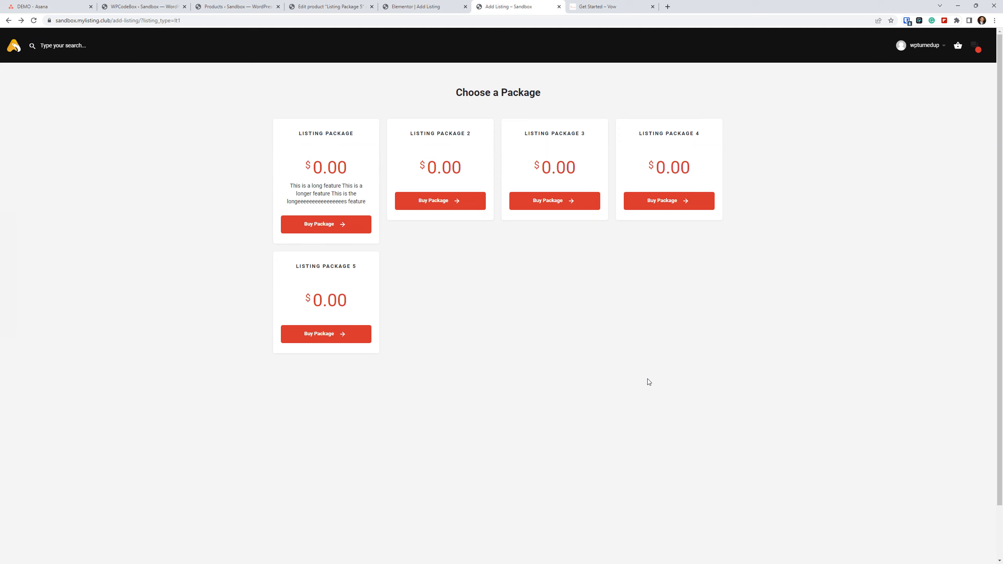
left_click(707, 384)
View the Choose Your Listing Type section on the Vow Get Started page, and return to the sandbox package page to compare its URL.
left_click(611, 6)
scroll(481, 276, "down", 6)
scroll(481, 276, "down", 5)
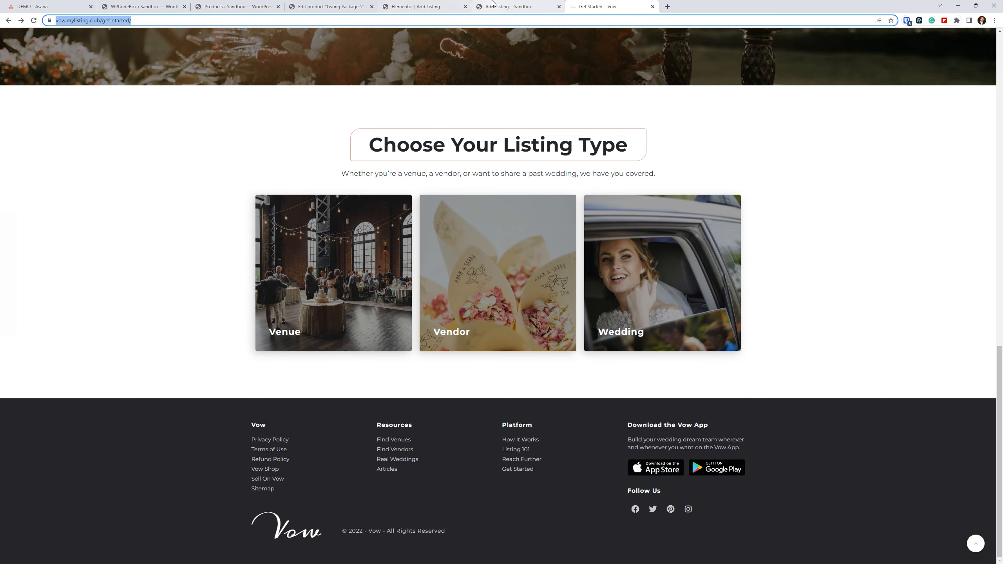
left_click(502, 6)
left_click(204, 24)
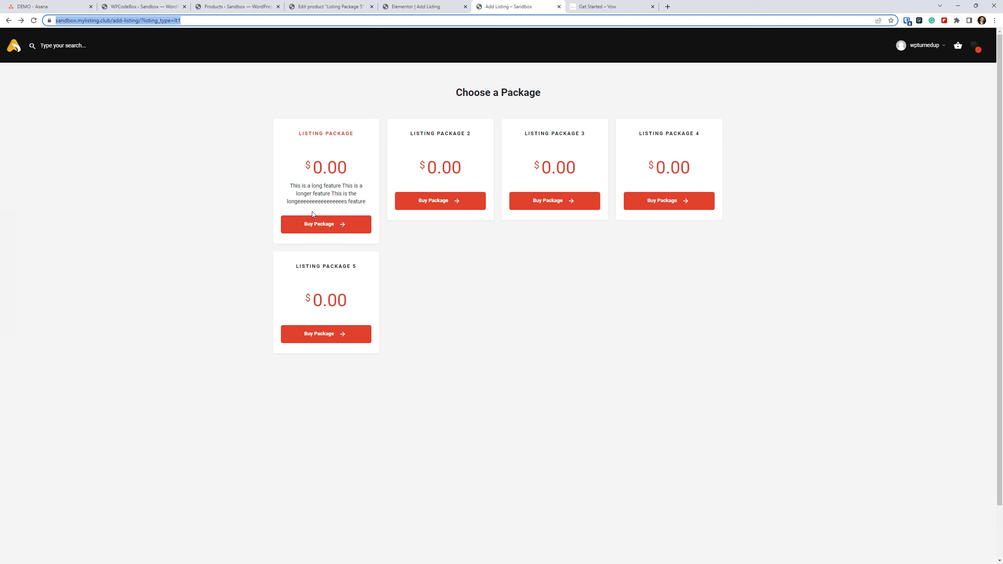
left_click(513, 302)
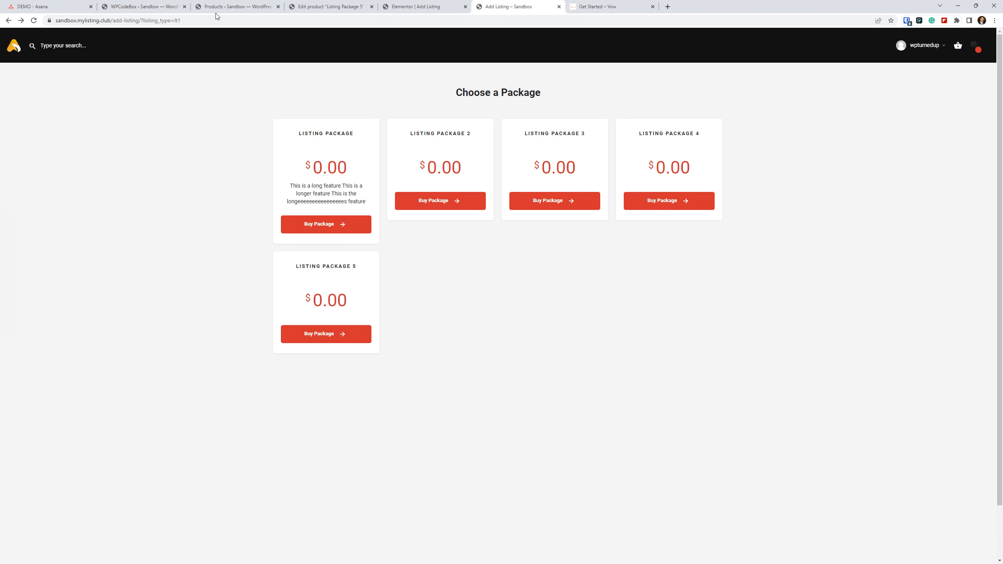
From the WPCodeBox browser tab, leave the snippet editor without saving and open the Header settings in Theme Options.
left_click(151, 3)
mouse_move(23, 52)
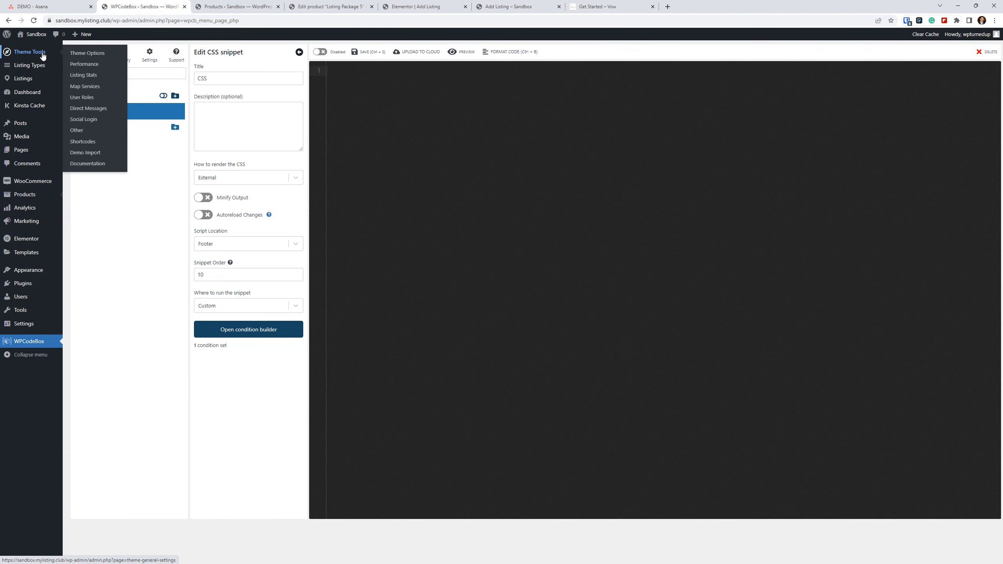
left_click(90, 54)
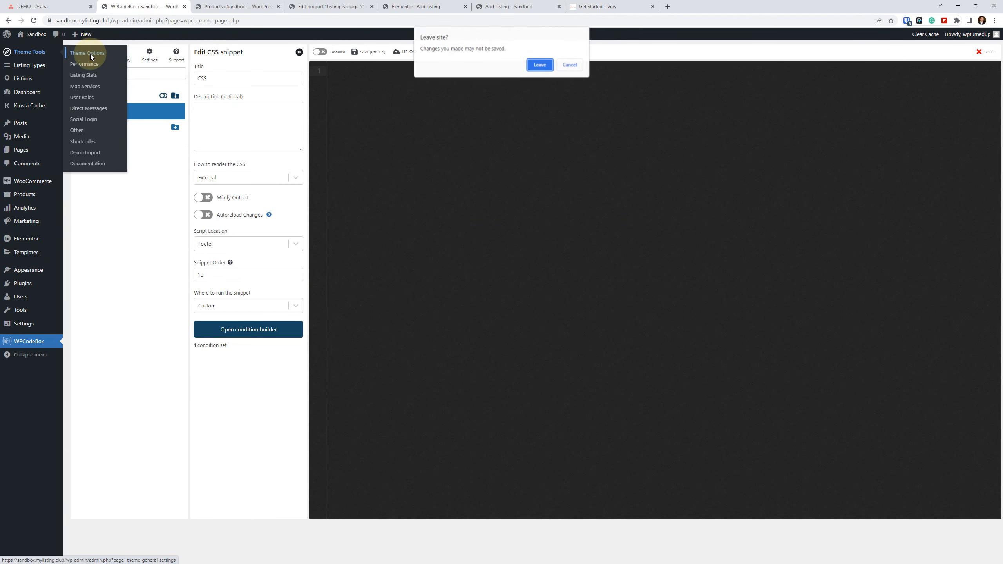
left_click(540, 64)
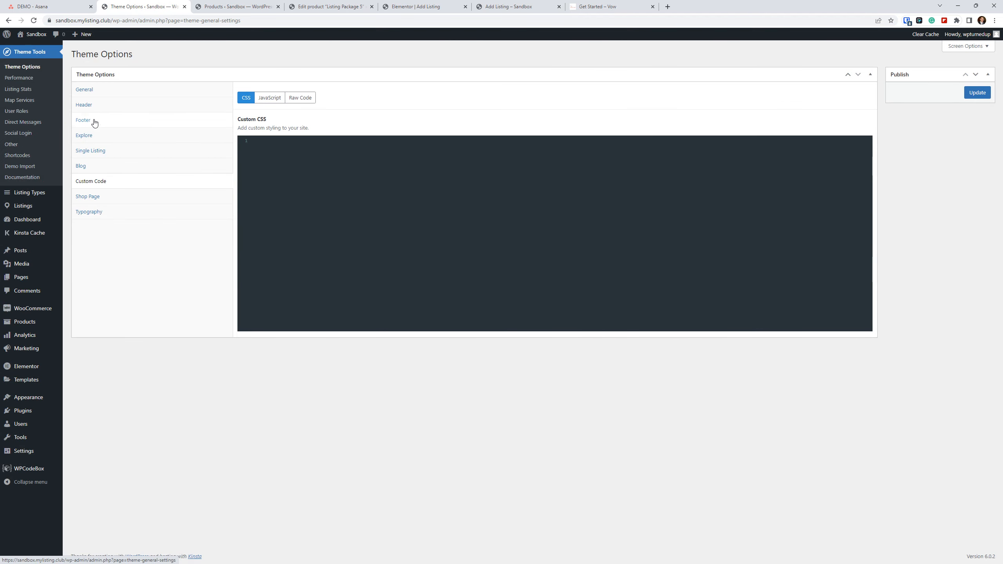
left_click(97, 106)
scroll(180, 255, "down", 3)
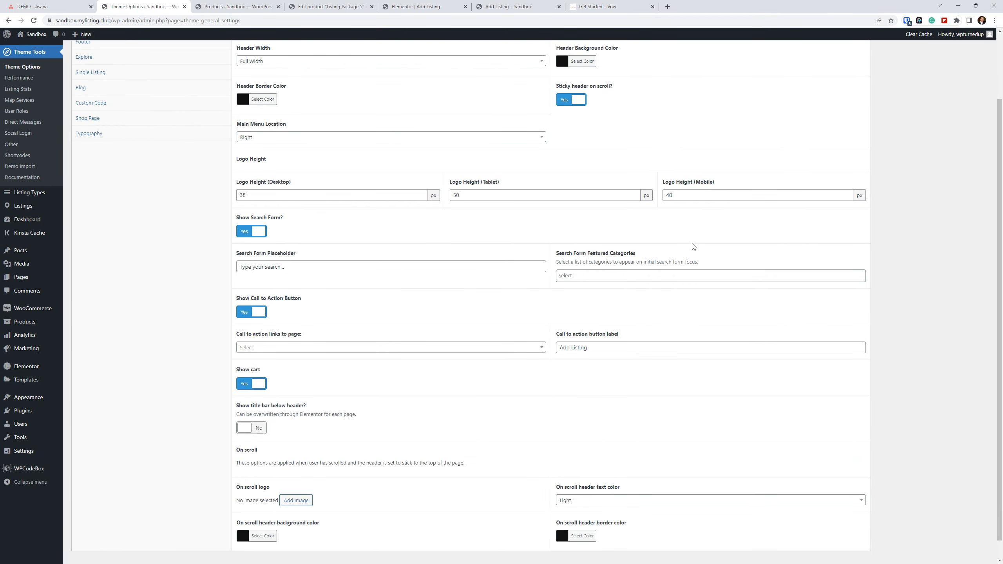
scroll(711, 277, "down", 1)
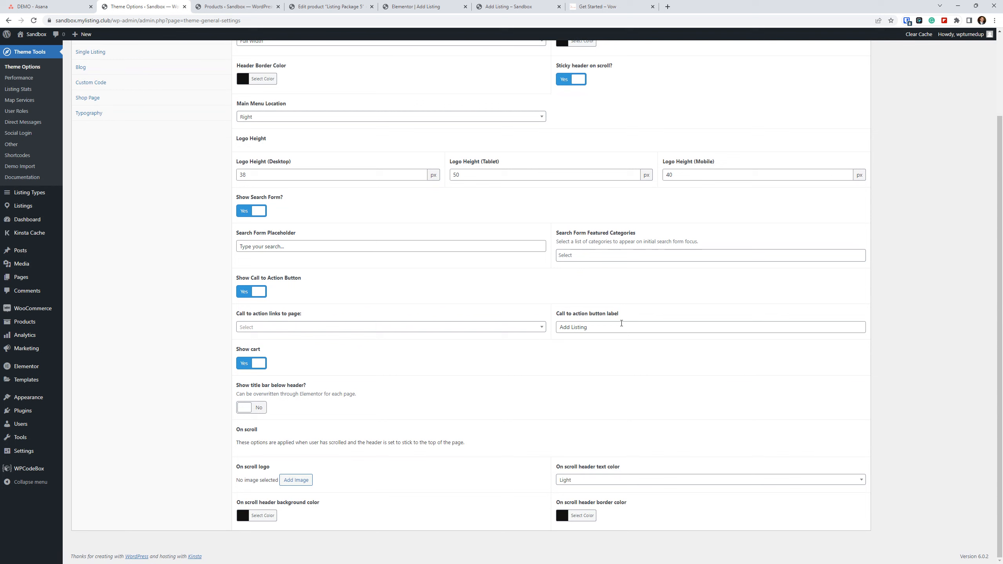
Link the header's call to action button to the Add Listing page and update the theme options.
left_click_drag(599, 330, 520, 329)
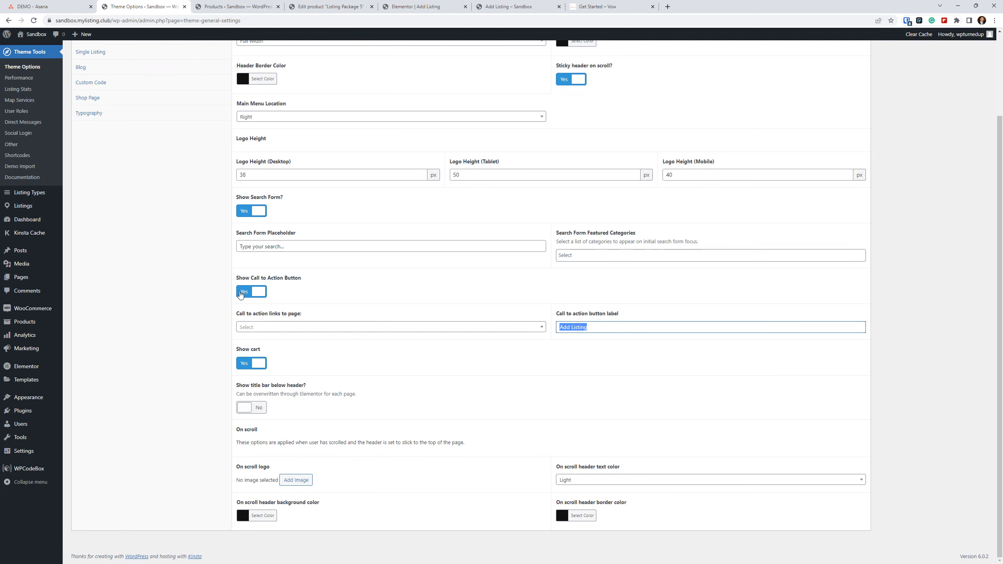
left_click(241, 292)
left_click(258, 327)
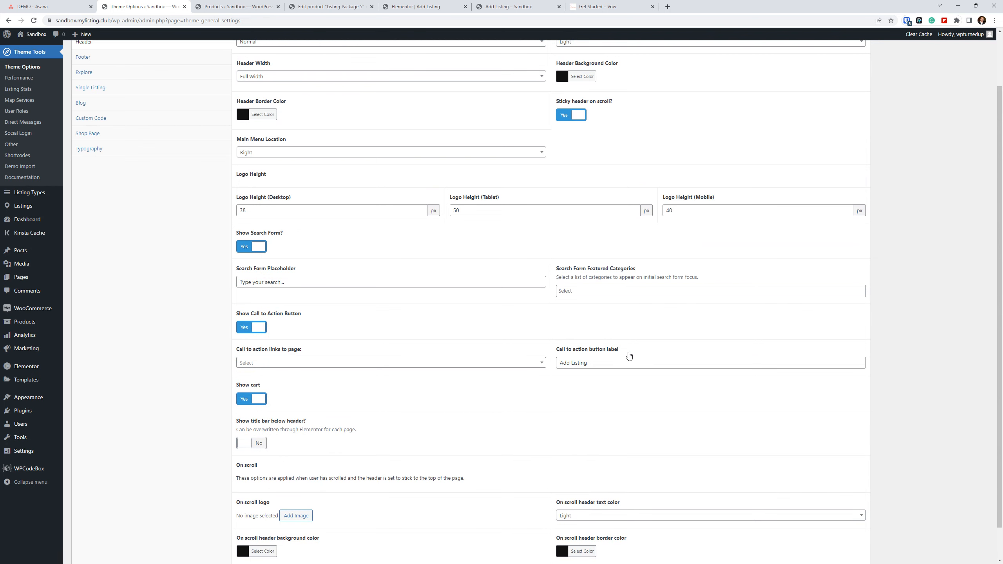
left_click_drag(615, 360, 536, 366)
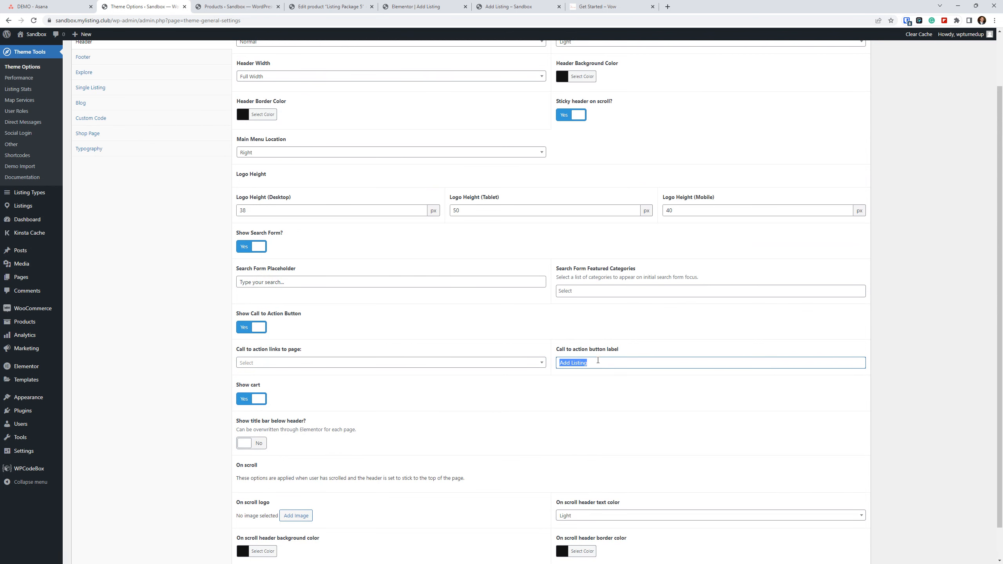
left_click(287, 364)
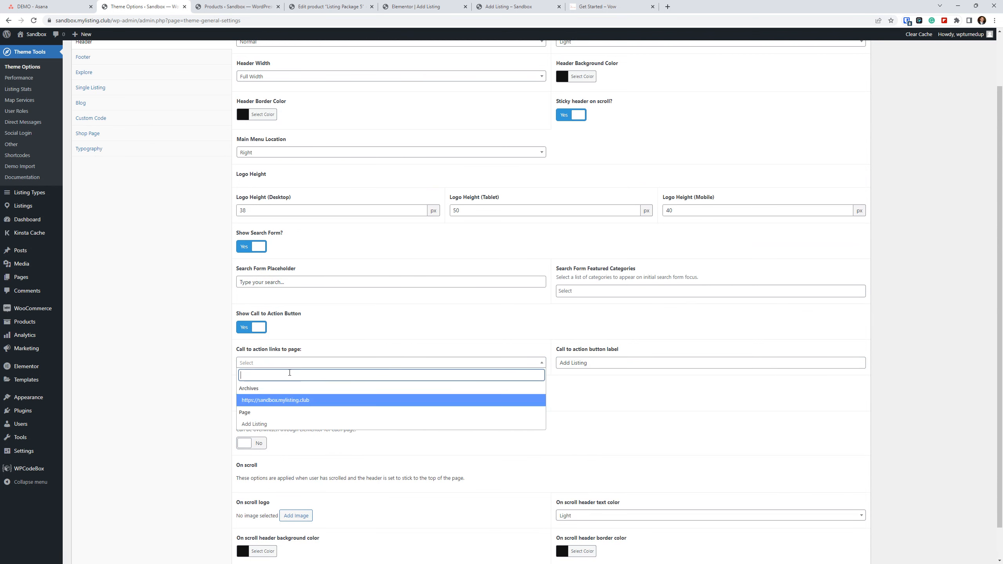
left_click(273, 424)
scroll(739, 249, "up", 2)
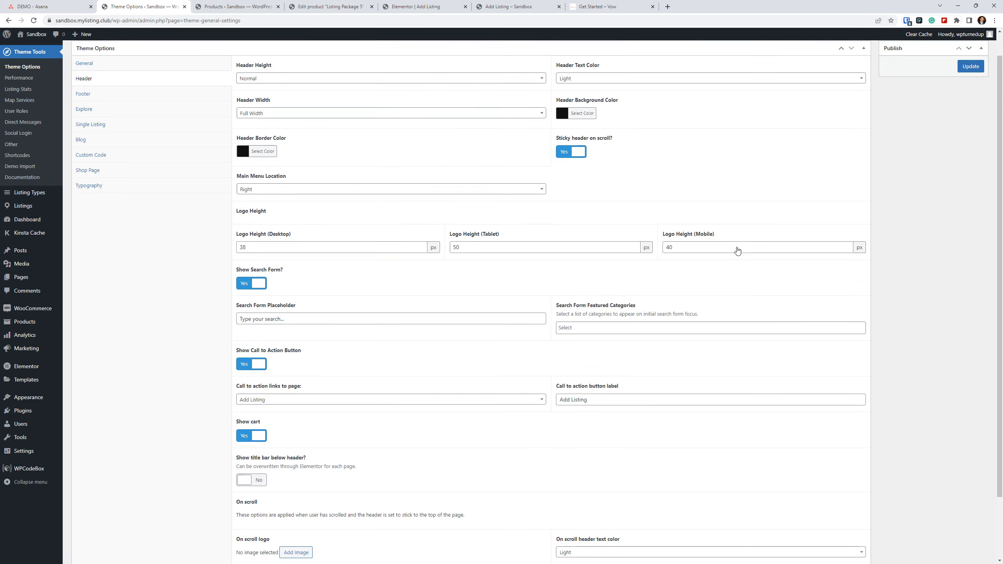
left_click(980, 94)
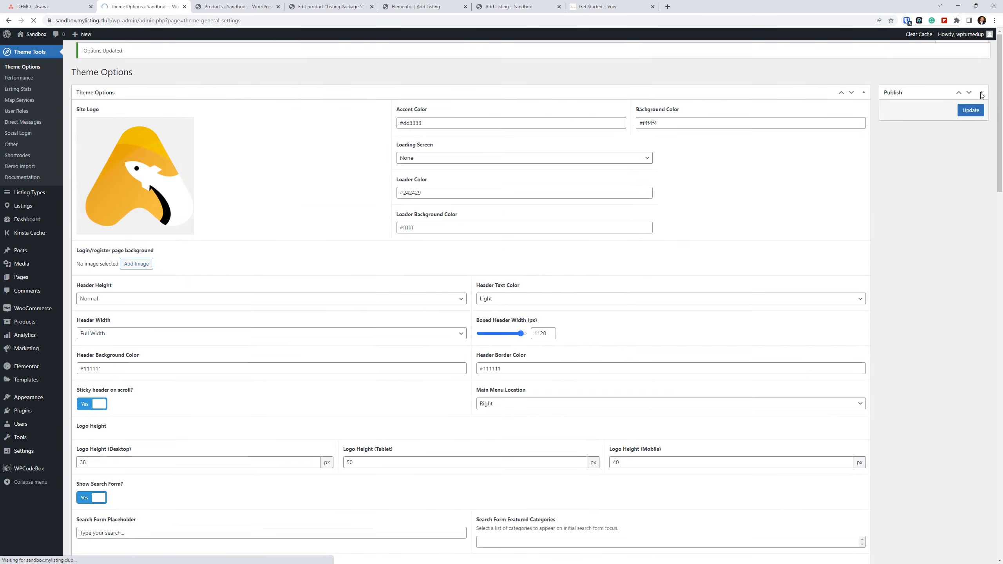
Reload the front-end package page and follow the header's Add Listing button to check where it leads.
left_click(554, 3)
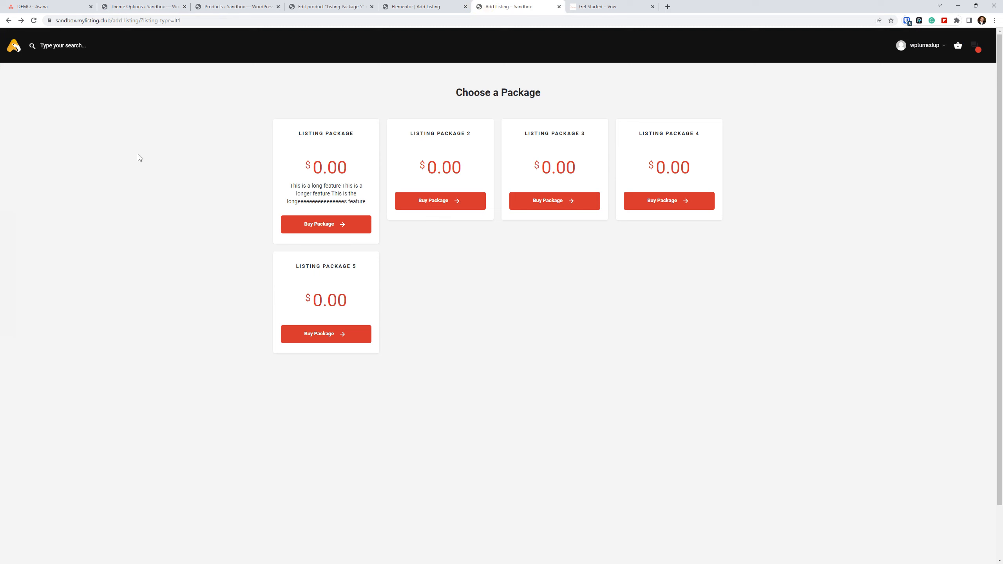
left_click(34, 20)
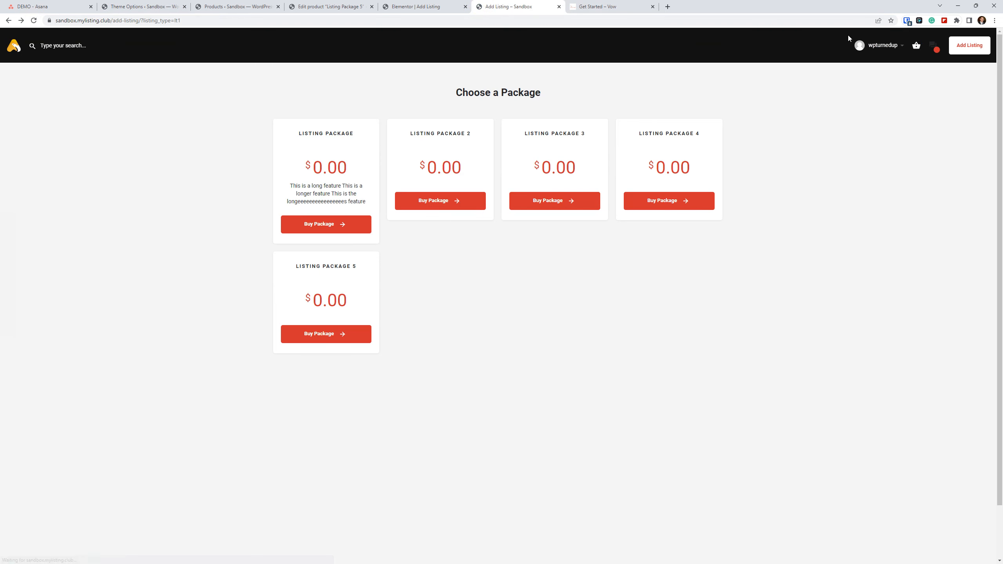
left_click(982, 49)
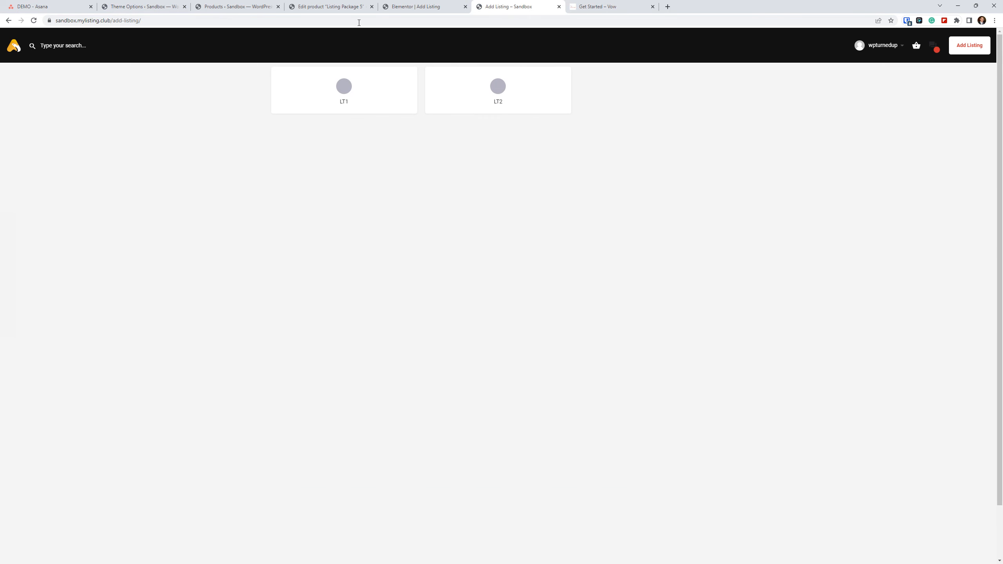
In the Theme Options header settings, review the call to action's page choices and switch off Show Call to Action Button.
left_click(331, 7)
left_click(143, 6)
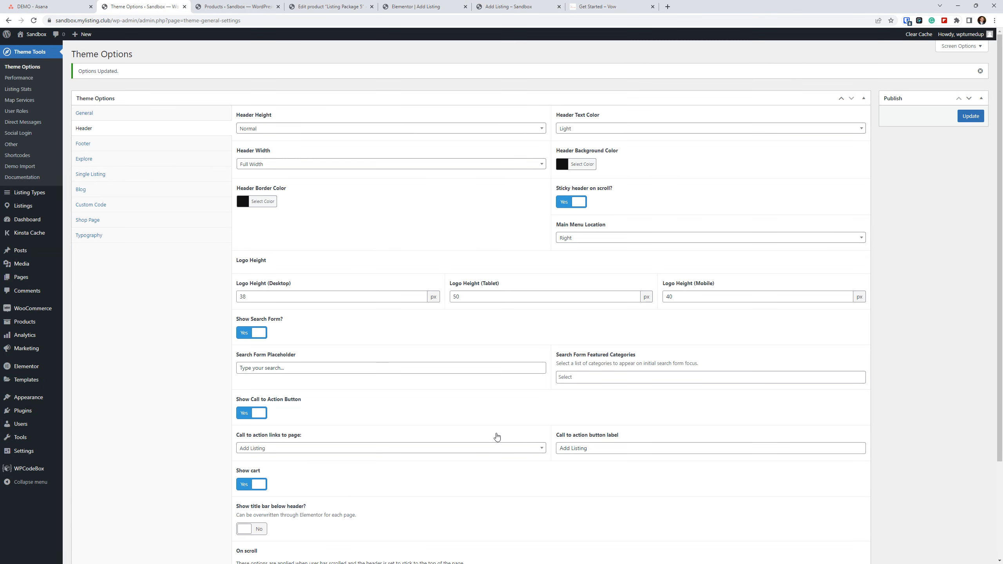
scroll(497, 436, "down", 3)
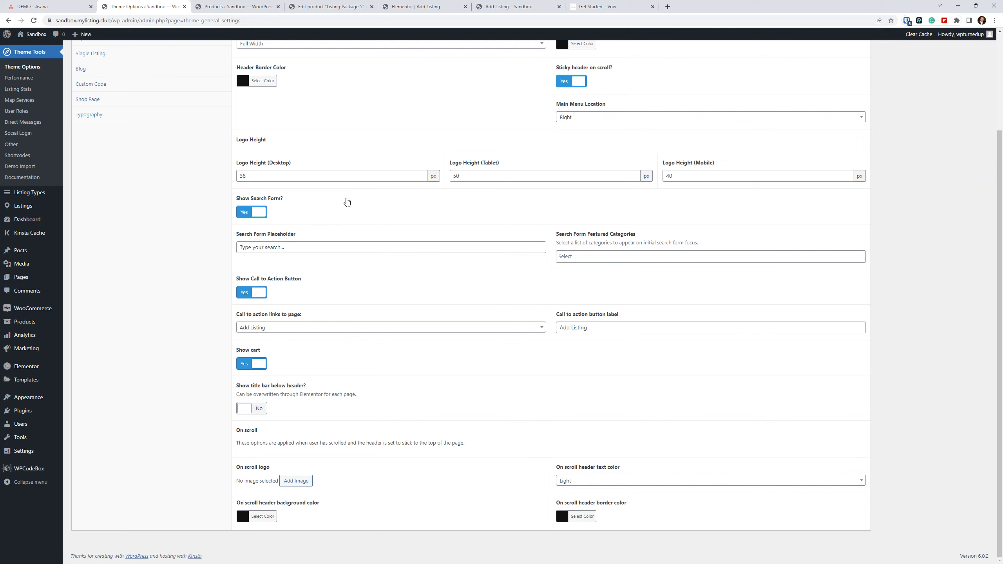
left_click(269, 328)
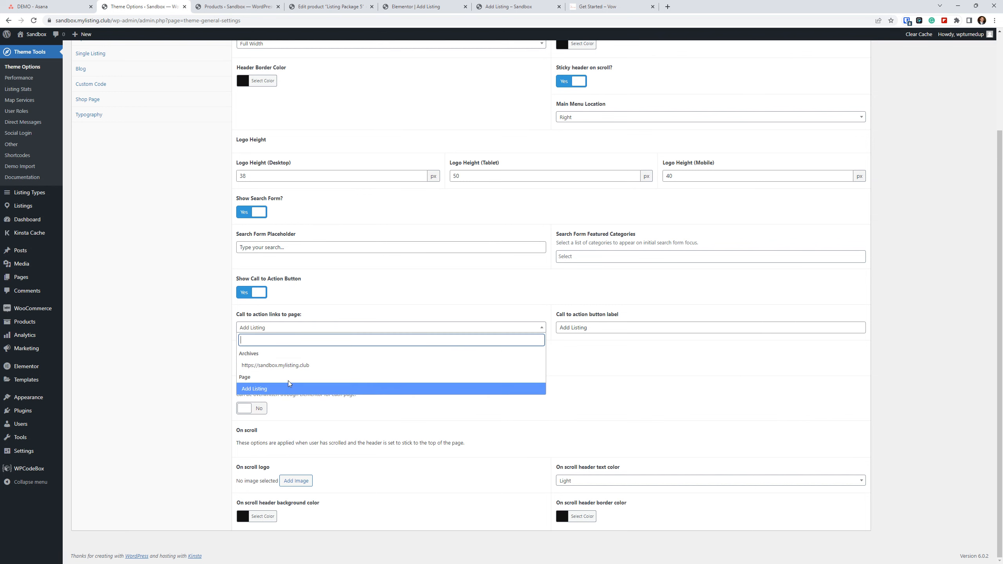
left_click(267, 336)
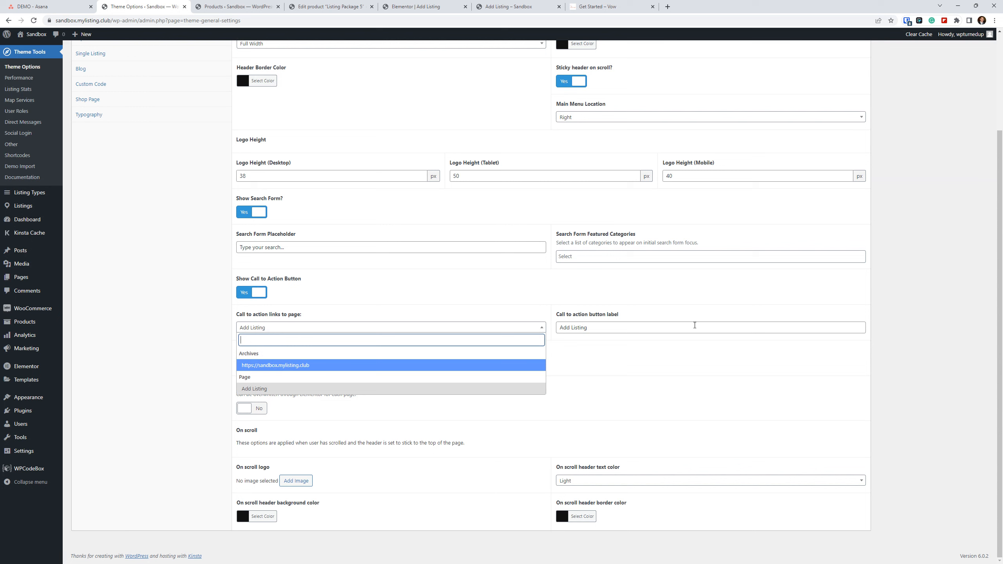
left_click(250, 292)
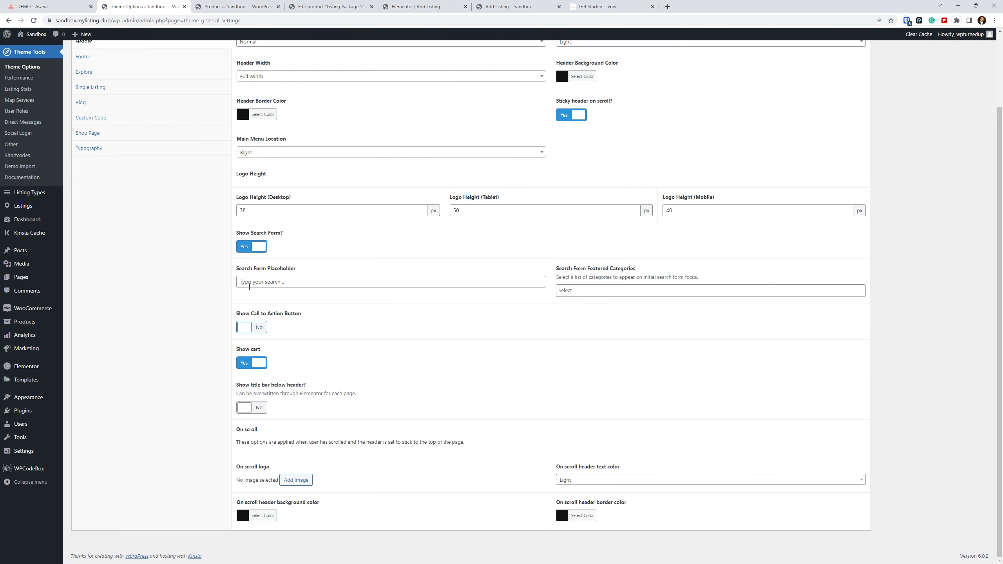
Examine the listing type selection settings of the Add Listing Form in the Elementor editor.
left_click(434, 5)
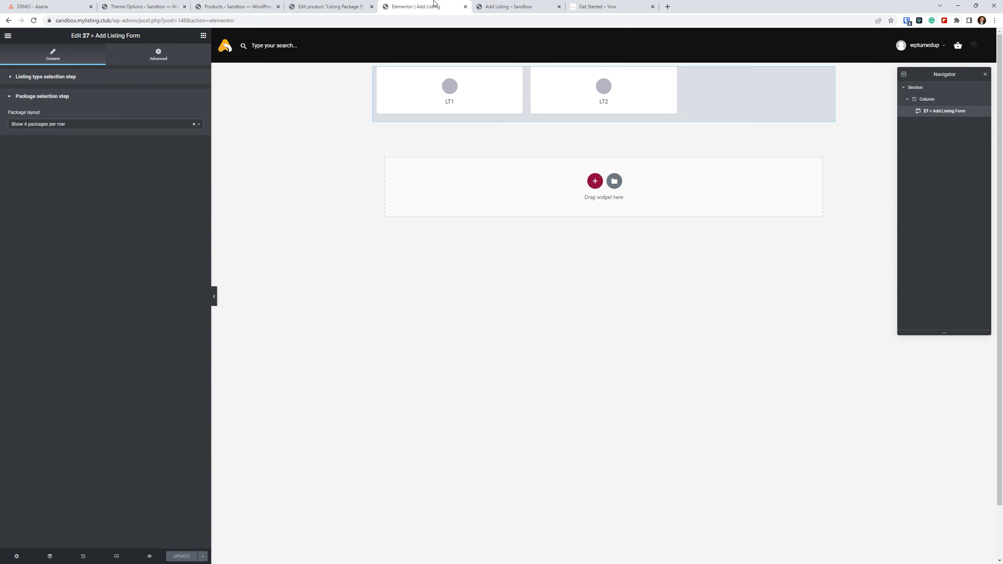
left_click(64, 82)
left_click(80, 125)
left_click(79, 126)
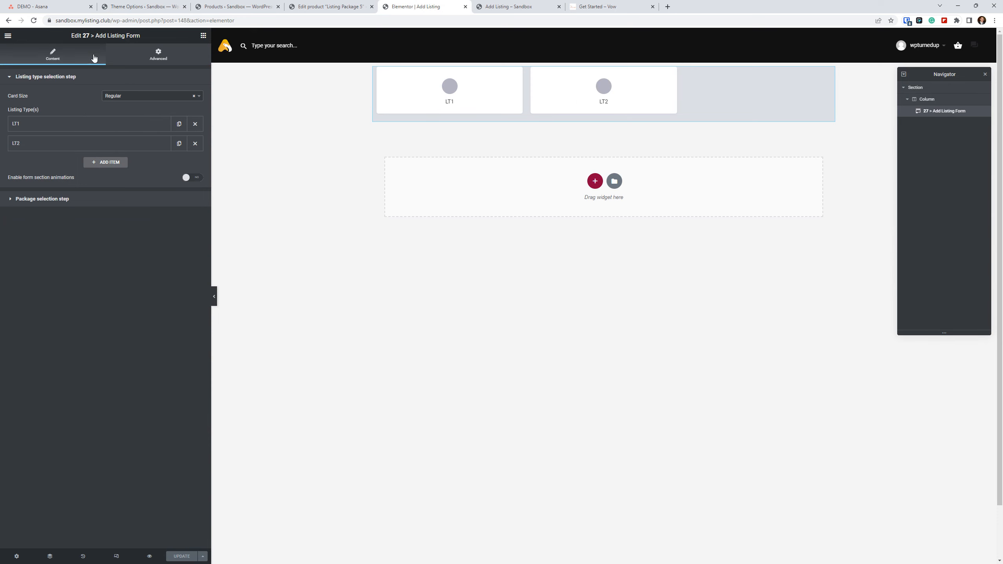
Leave Theme Options without saving and open the LT1 listing type for editing.
left_click(166, 6)
scroll(298, 300, "up", 2)
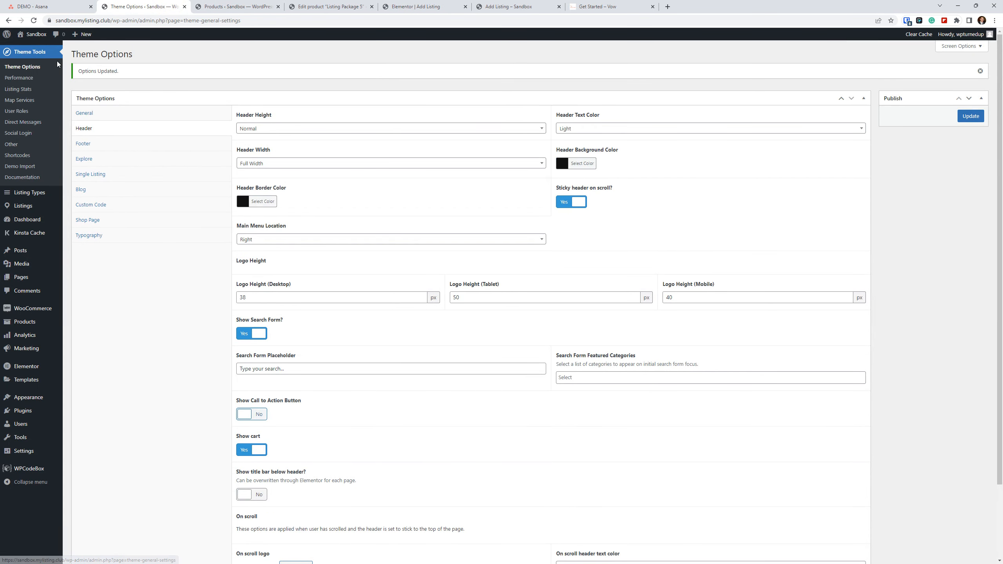
left_click(40, 195)
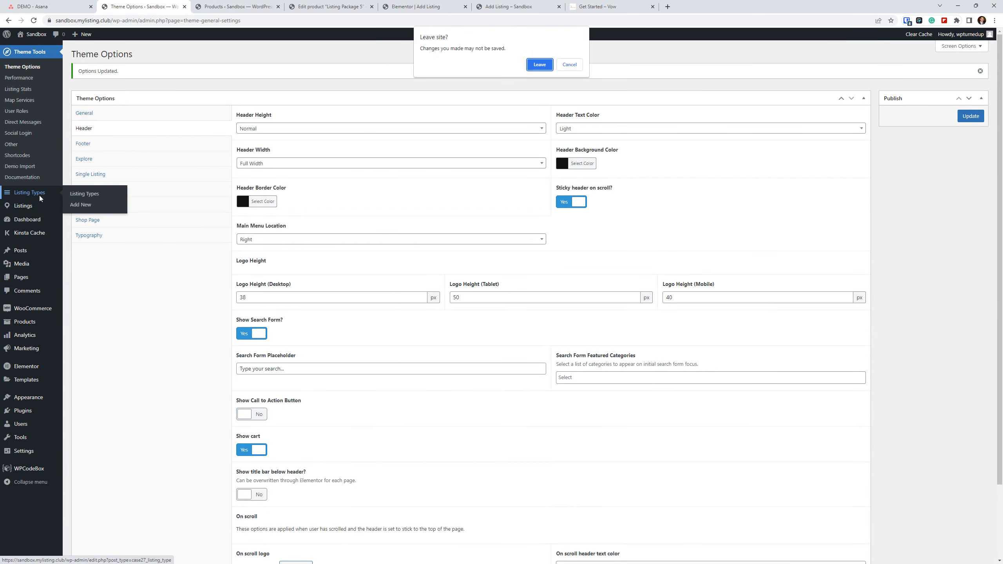
left_click(540, 67)
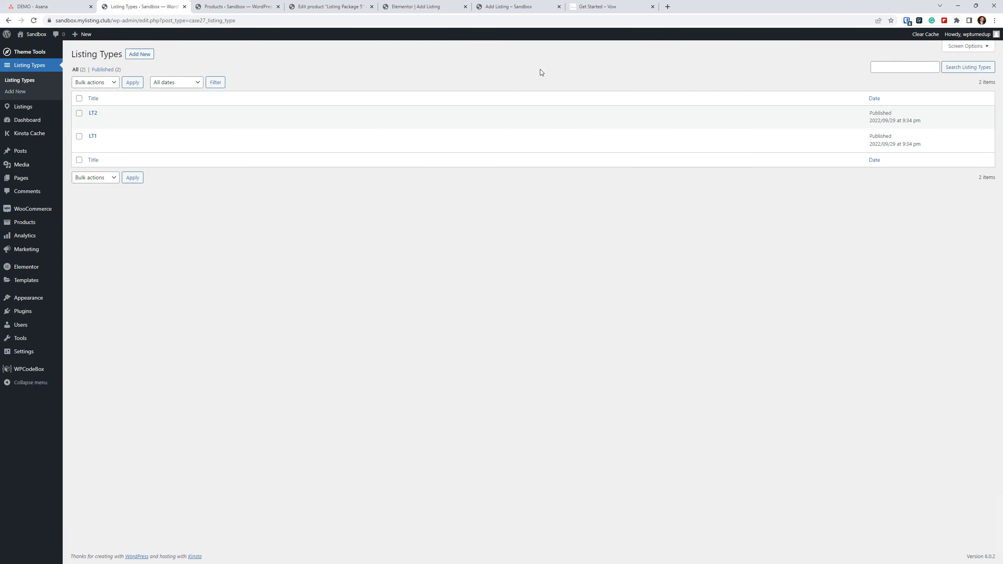
left_click(93, 137)
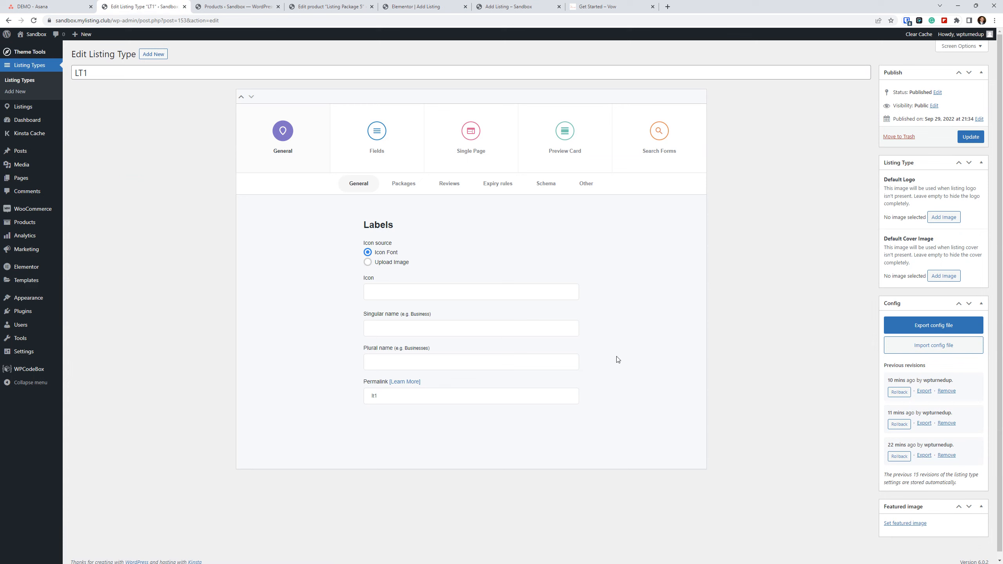
Enable the Slug field in the screen options of the LT1 listing type editor.
double_click(75, 73)
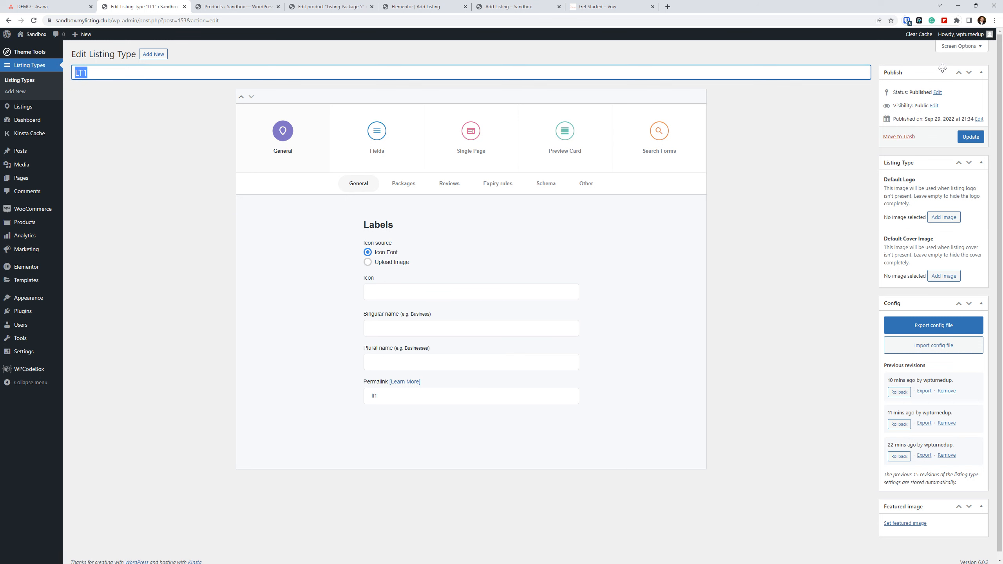
left_click(957, 48)
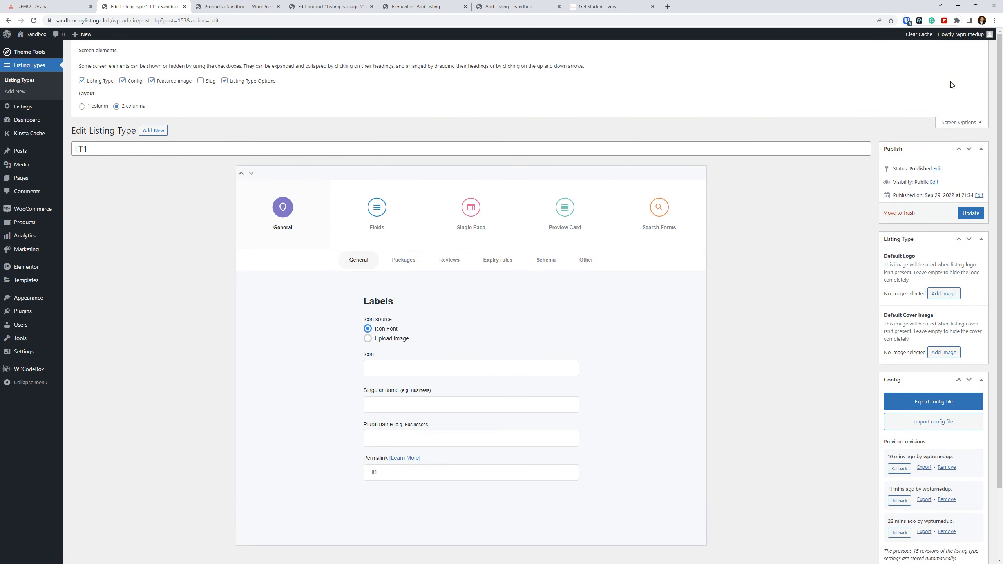
left_click(200, 82)
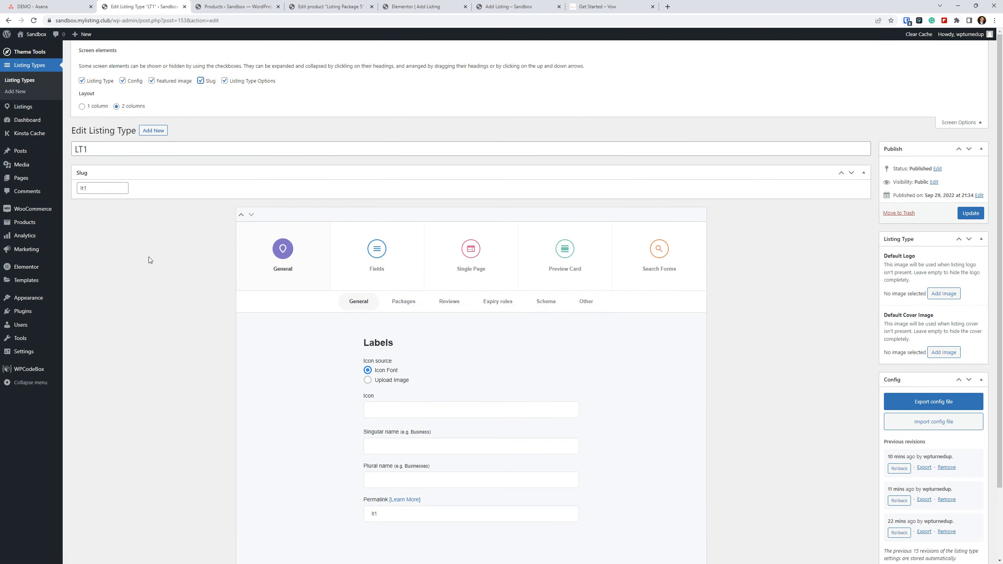
Set the LT1 listing type's slug to lt1-test and update the listing type.
left_click_drag(98, 191, 69, 191)
key("BackSpace")
key("ctrl+z")
key("BackSpace")
type("lt1-test")
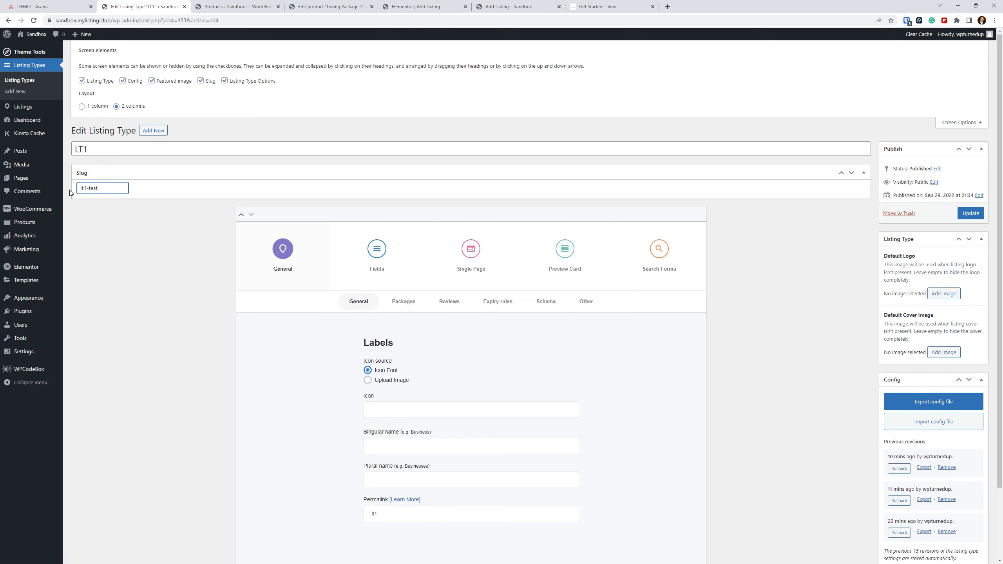
left_click(973, 213)
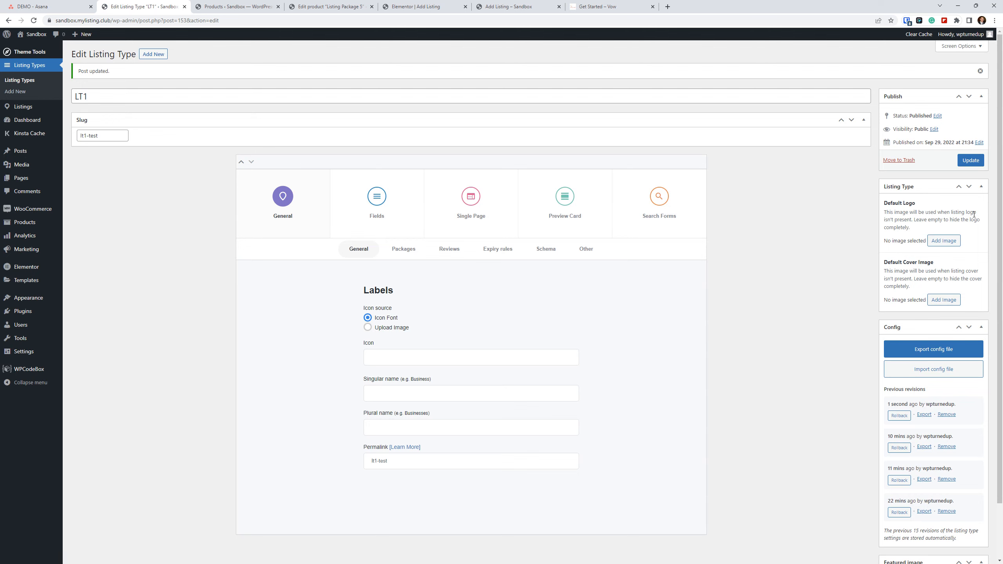
Reload the front-end Add Listing page and compare its listing type cards with the Elementor editor.
left_click(522, 3)
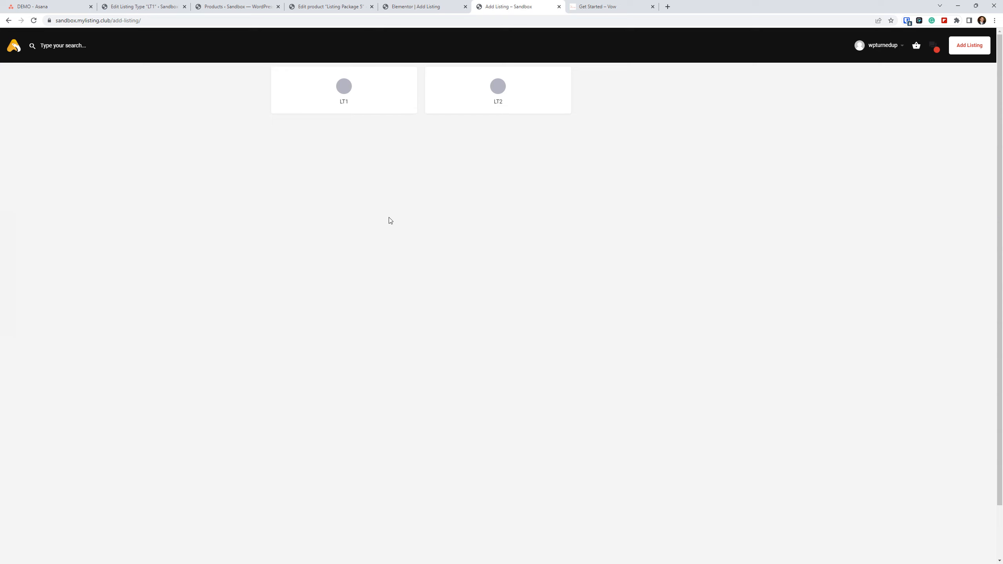
left_click(34, 20)
left_click(430, 4)
left_click(492, 6)
left_click(414, 6)
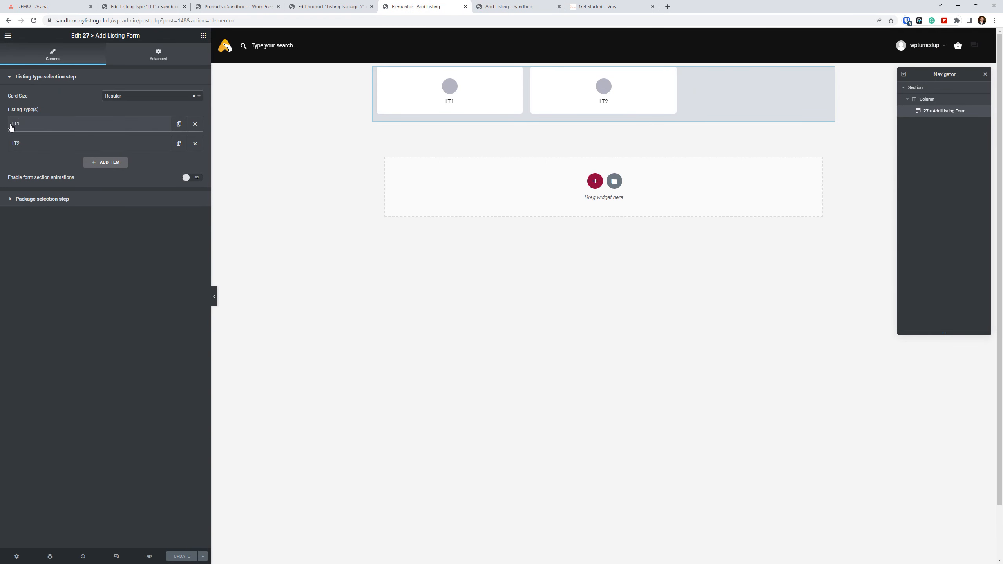
Try to reselect LT1 as the listing type of the Add Listing Form's first item.
left_click(28, 126)
left_click(49, 152)
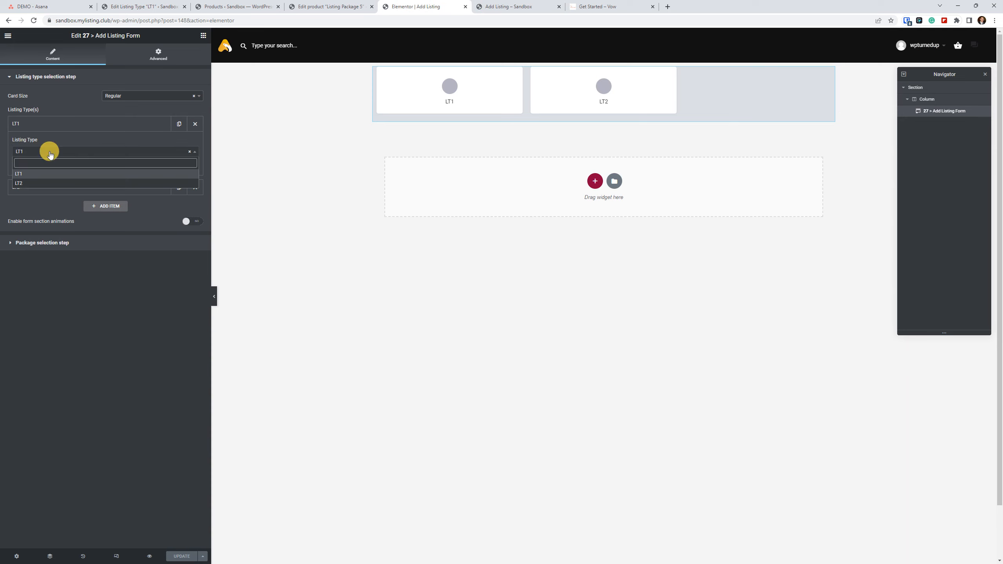
left_click(43, 173)
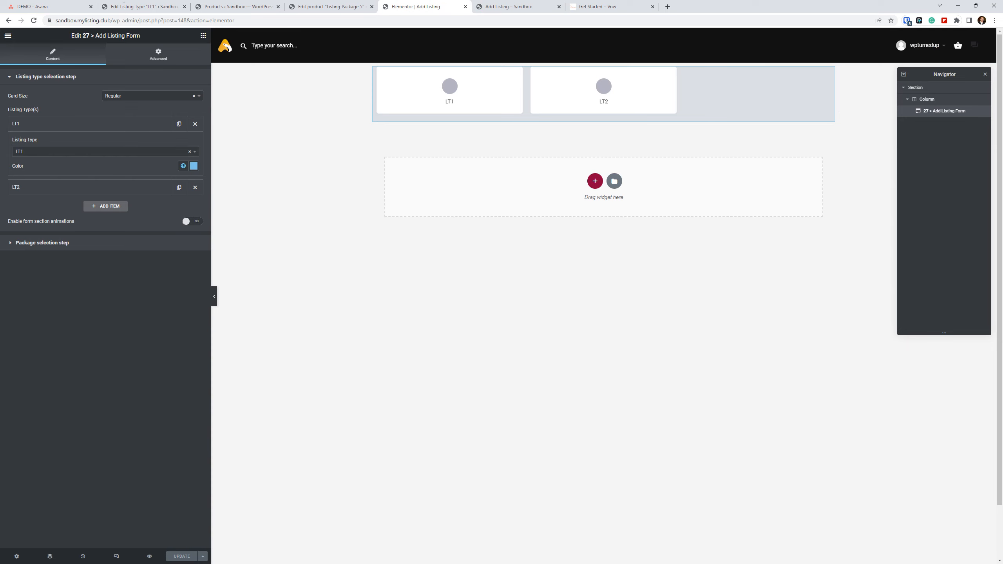
Reload the Elementor editor, assign LT1 to the Add Listing Form's first listing type item and update the page.
left_click(34, 20)
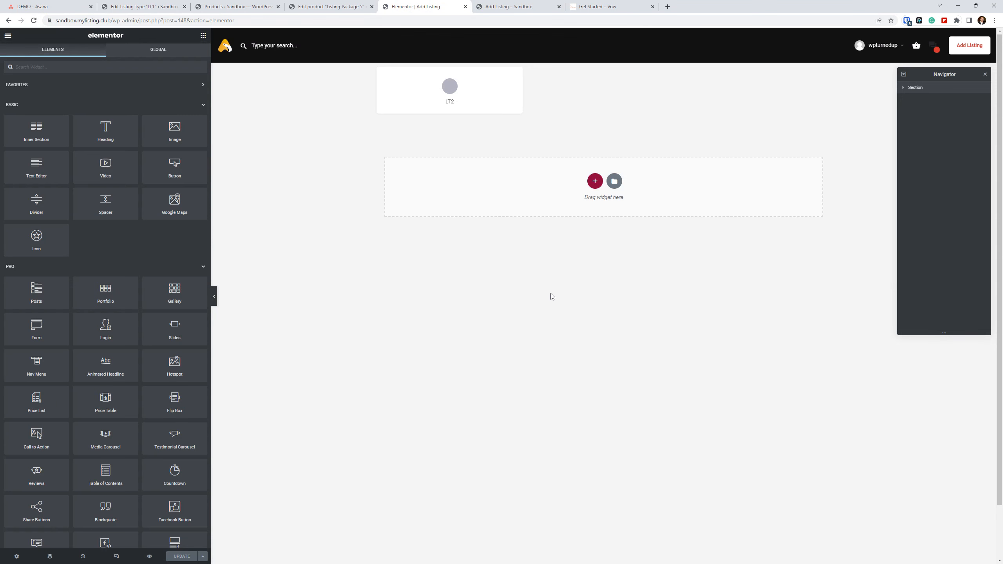
left_click(538, 87)
left_click(150, 125)
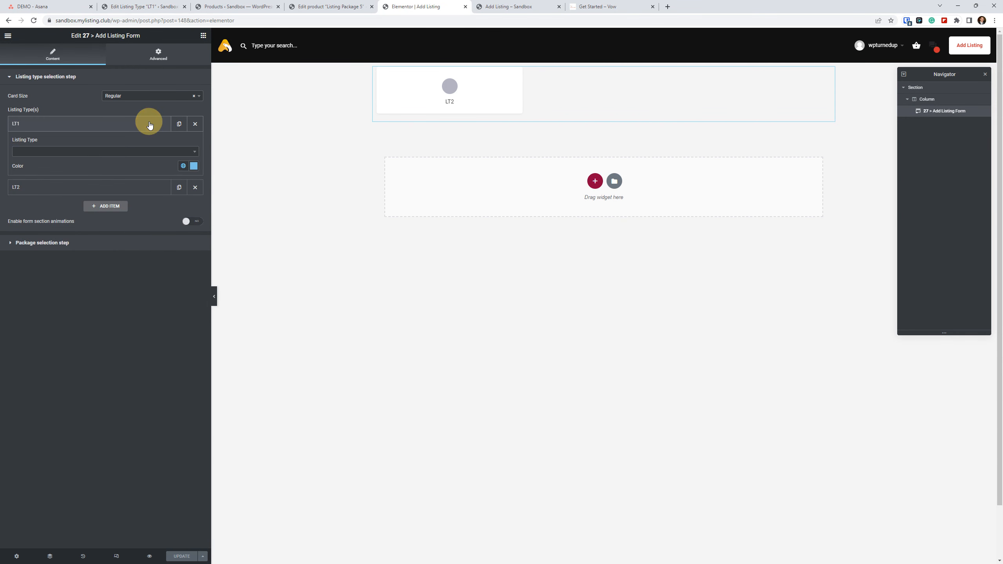
left_click(31, 153)
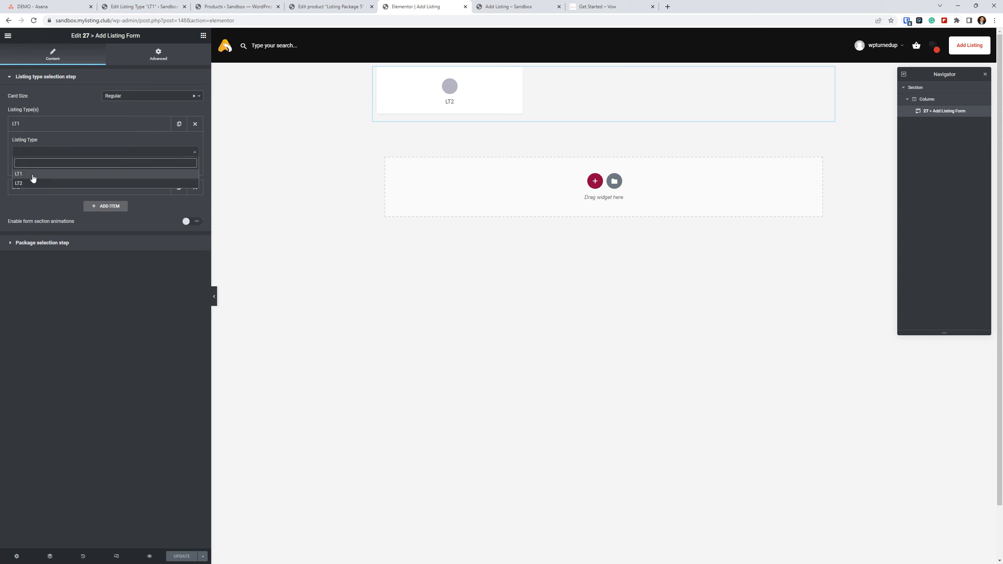
left_click(33, 177)
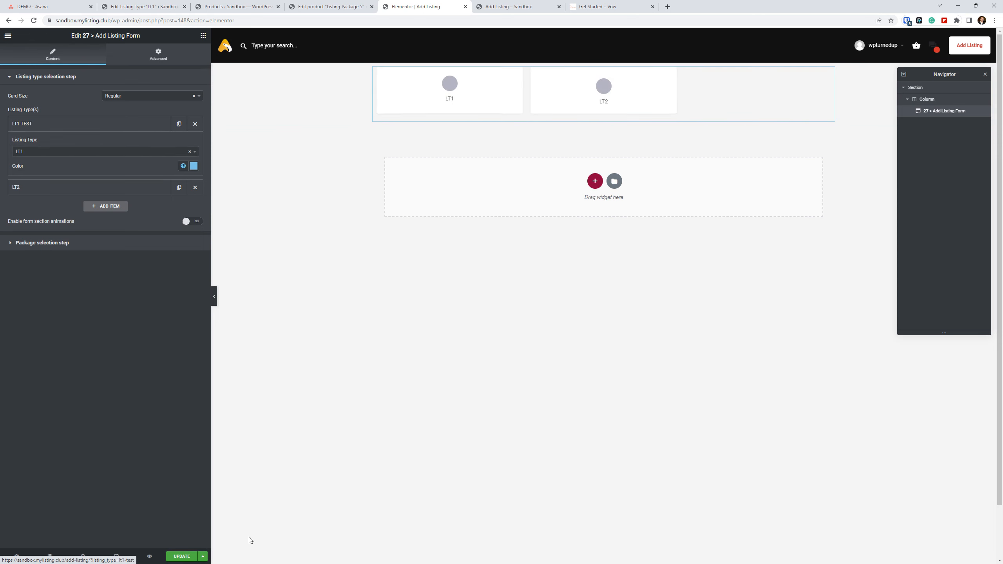
left_click(181, 556)
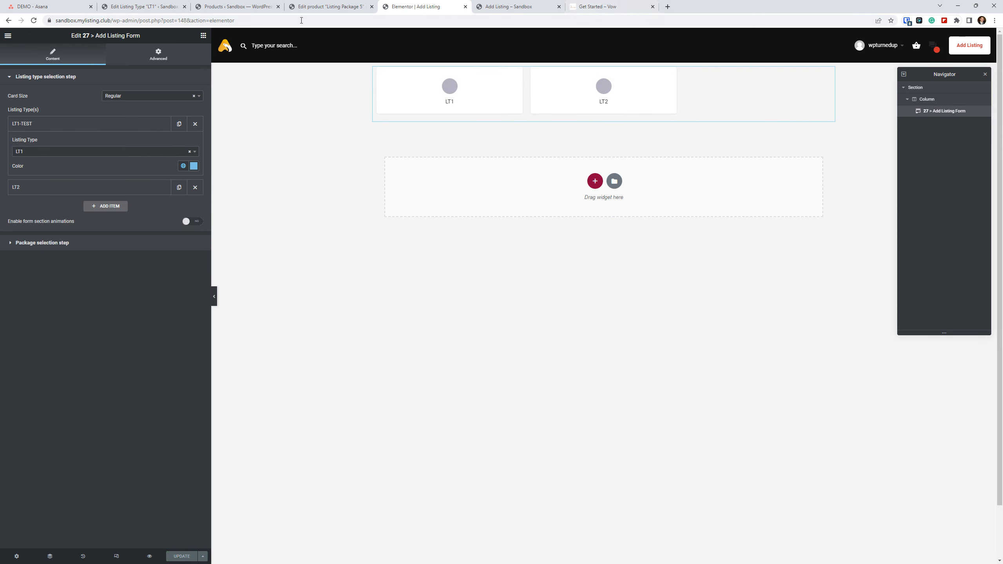
Return to the LT1 listing type editor, set its slug back to lt1 and update the listing type.
left_click(233, 6)
left_click(169, 6)
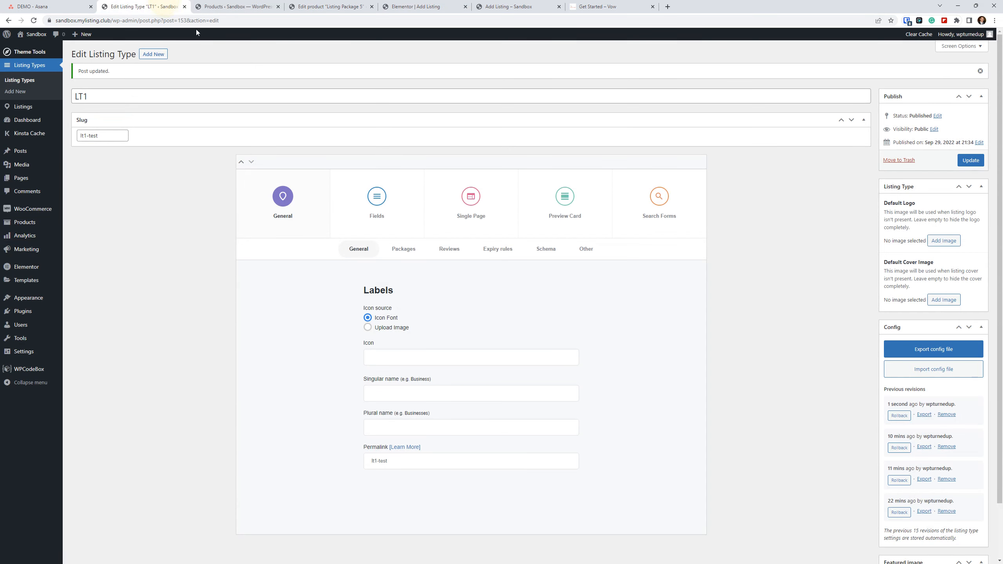
left_click_drag(115, 136, 72, 136)
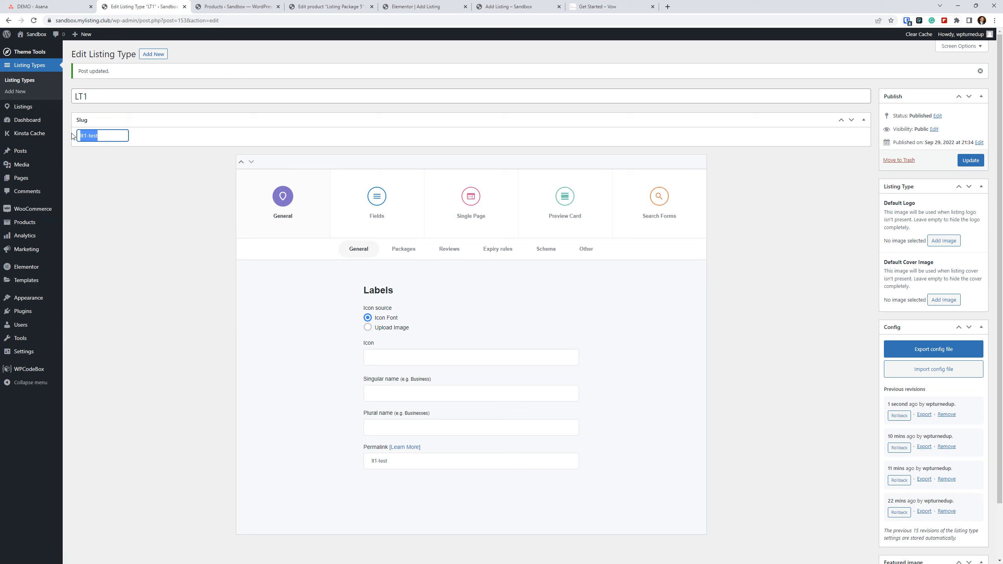
type("lt1")
left_click(974, 160)
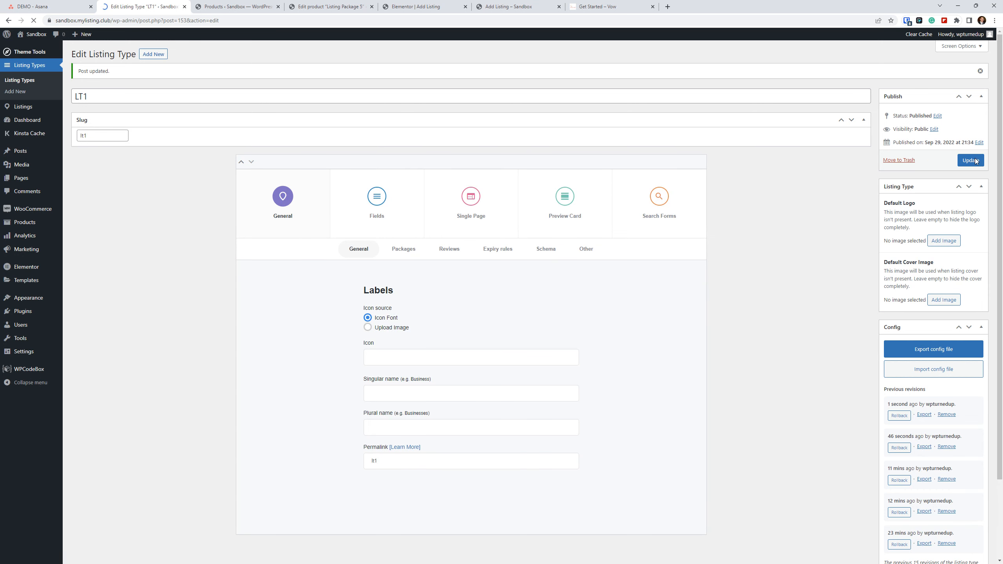
Compare the LT1 listing type's title and slug, and view the front-end Add Listing page.
double_click(117, 95)
left_click_drag(98, 135, 73, 134)
left_click(99, 139)
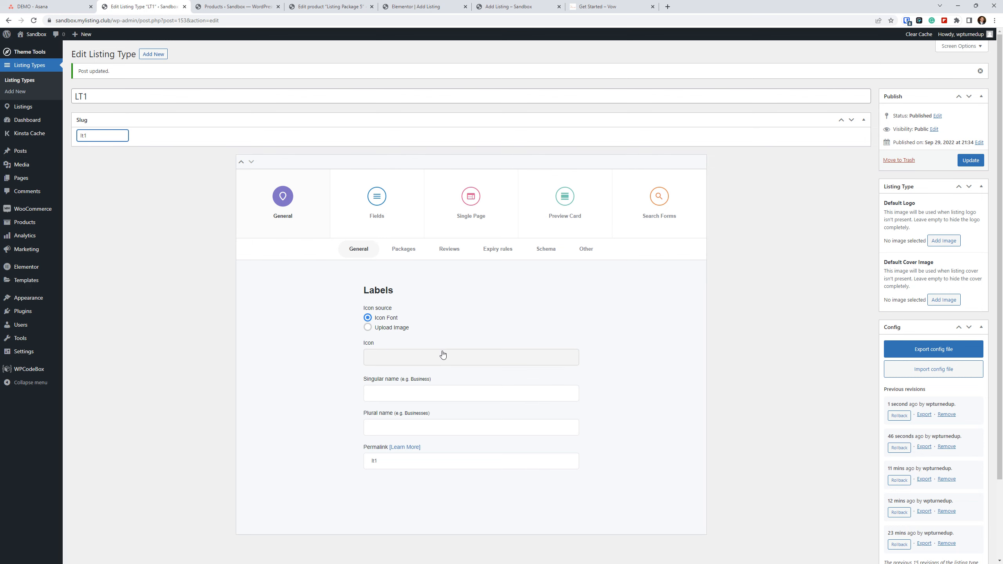
scroll(435, 350, "down", 2)
scroll(217, 310, "up", 2)
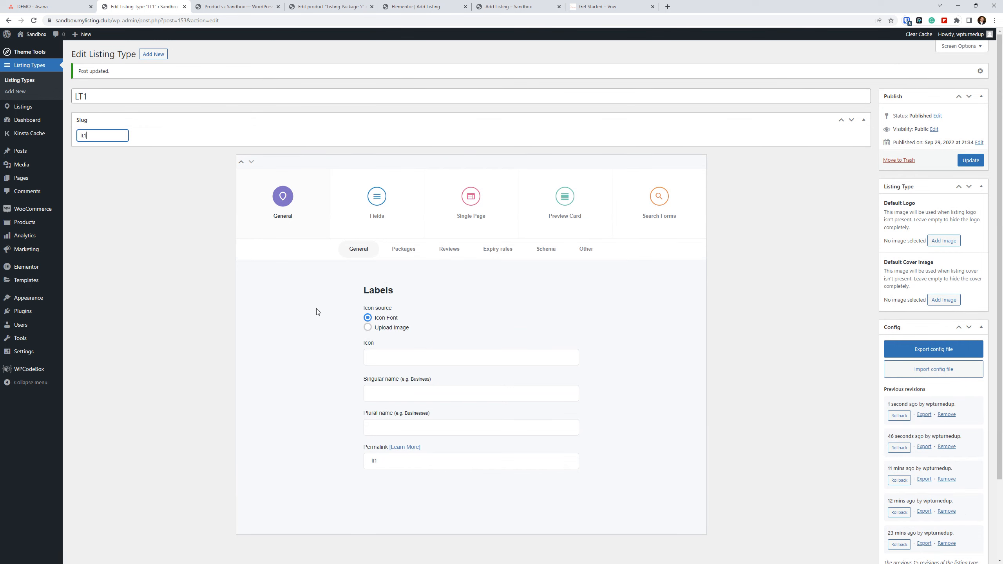
left_click(521, 6)
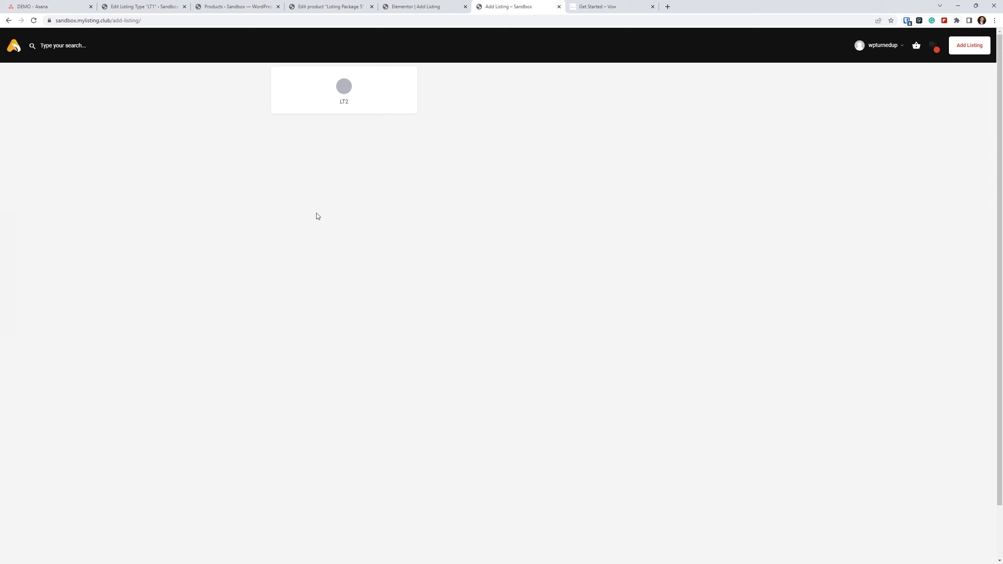
mouse_move(1, 295)
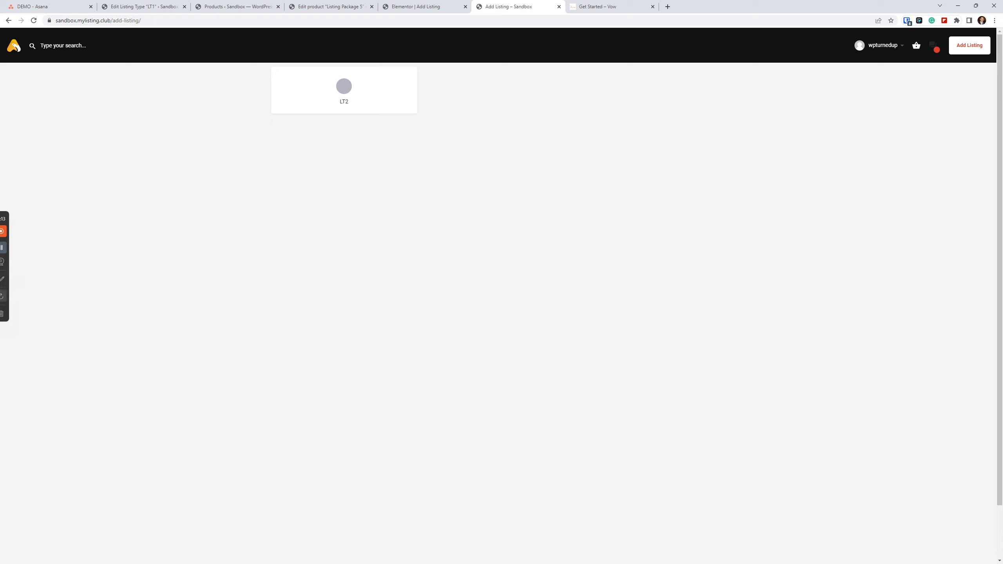